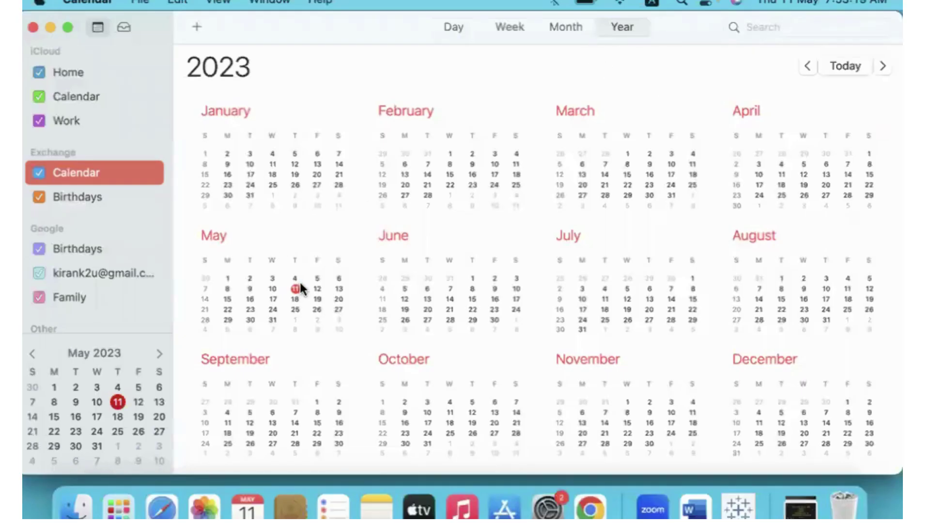
mouse_move(300, 282)
left_mouse_down()
mouse_move(291, 285)
mouse_move(299, 291)
left_mouse_up()
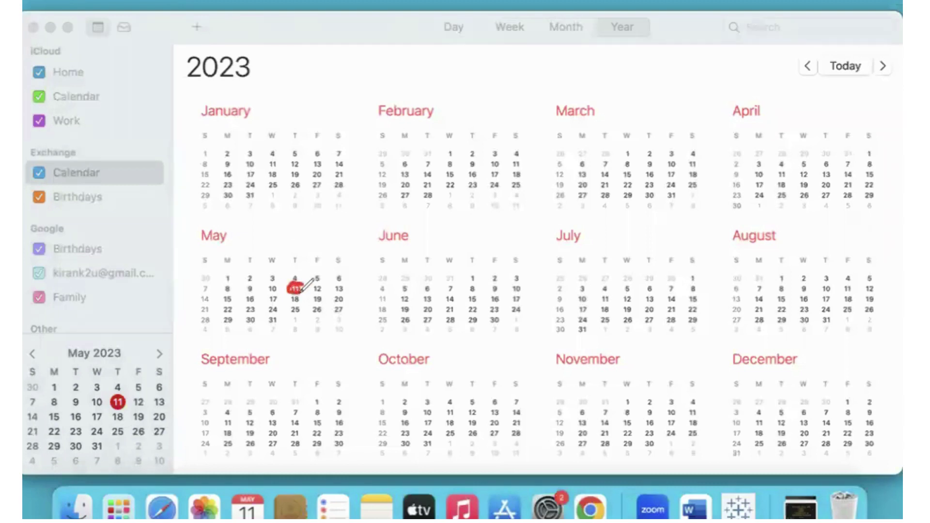
left_click_drag(243, 226, 254, 252)
left_click_drag(254, 220, 265, 245)
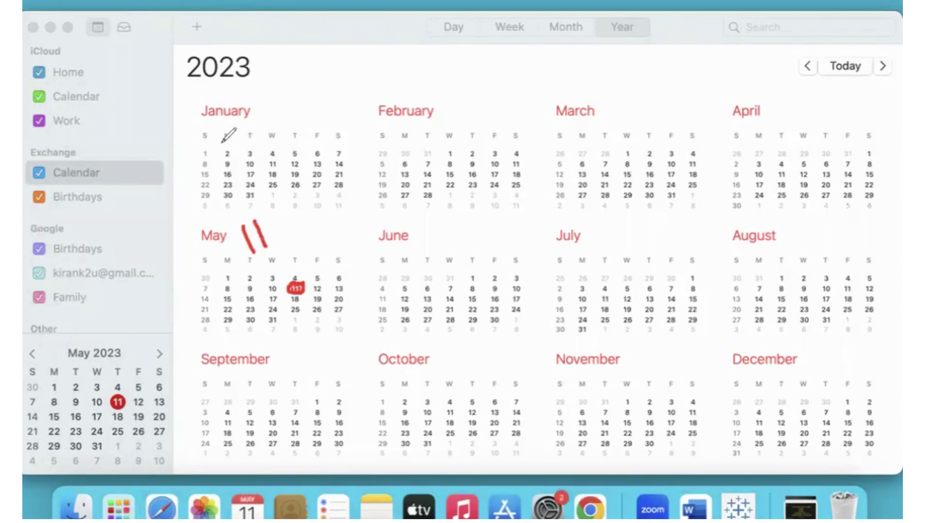
mouse_move(213, 144)
left_mouse_down()
mouse_move(204, 163)
mouse_move(215, 145)
left_mouse_up()
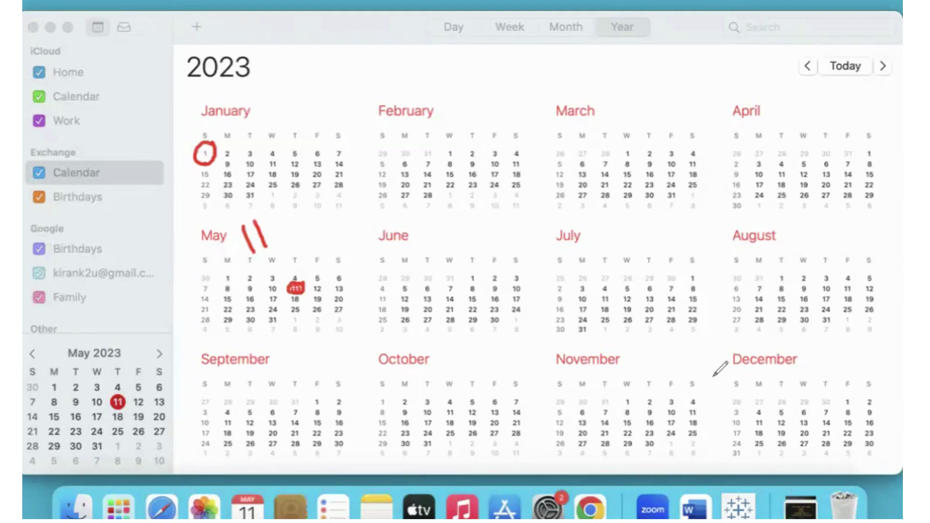
left_click_drag(174, 112, 230, 81)
mouse_move(857, 472)
left_mouse_down()
mouse_move(887, 439)
mouse_move(901, 439)
left_mouse_up()
left_click_drag(717, 116, 738, 97)
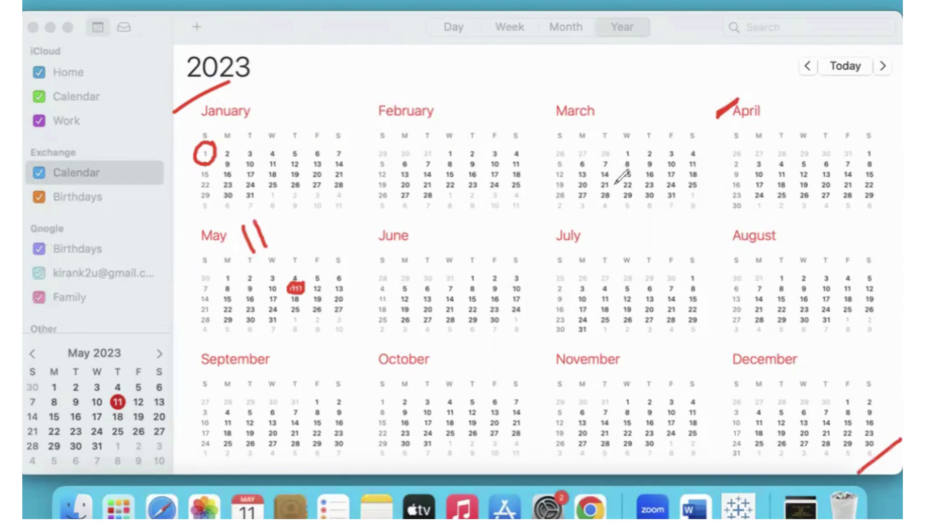
mouse_move(879, 141)
left_mouse_down()
mouse_move(859, 139)
mouse_move(853, 152)
mouse_move(868, 166)
mouse_move(876, 139)
left_mouse_up()
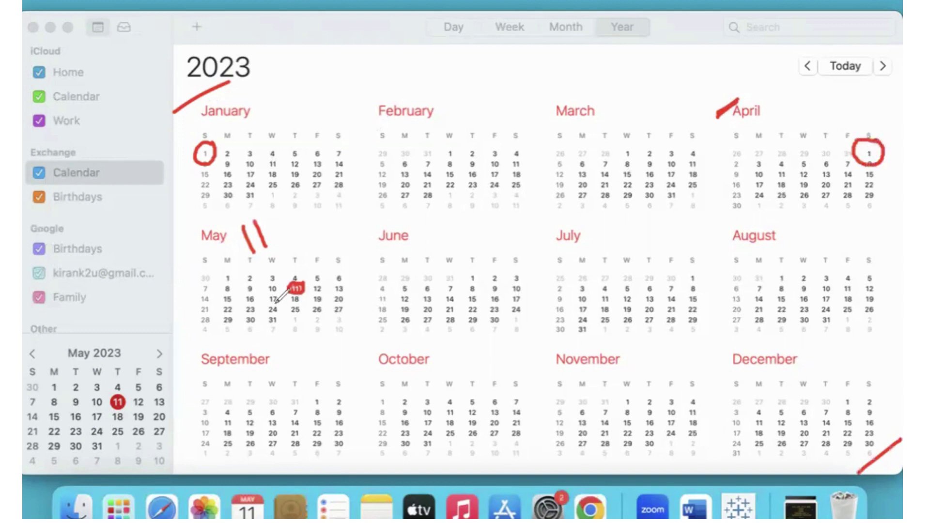
left_click_drag(280, 308, 319, 280)
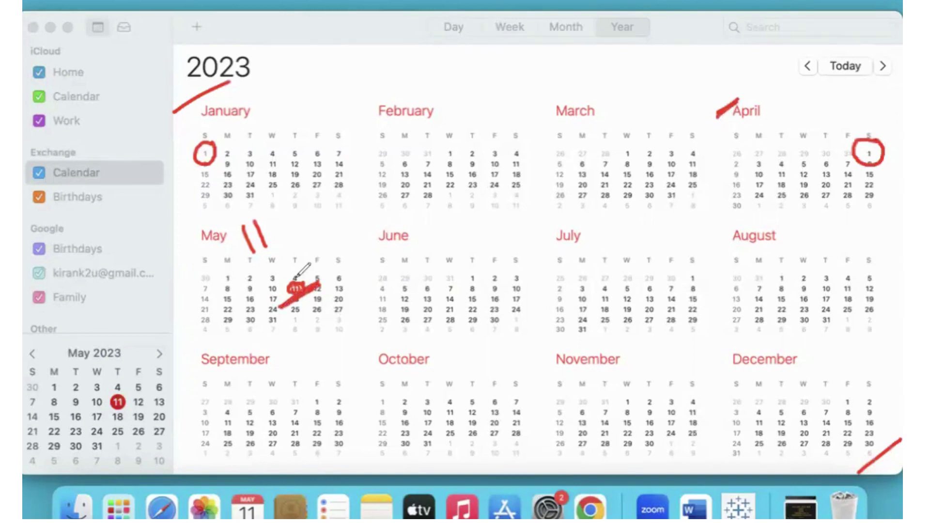
left_click_drag(216, 277, 236, 269)
mouse_move(197, 296)
left_mouse_down()
mouse_move(218, 294)
mouse_move(214, 277)
mouse_move(191, 285)
mouse_move(202, 300)
left_mouse_up()
mouse_move(178, 265)
left_mouse_down()
mouse_move(186, 268)
mouse_move(194, 249)
left_mouse_up()
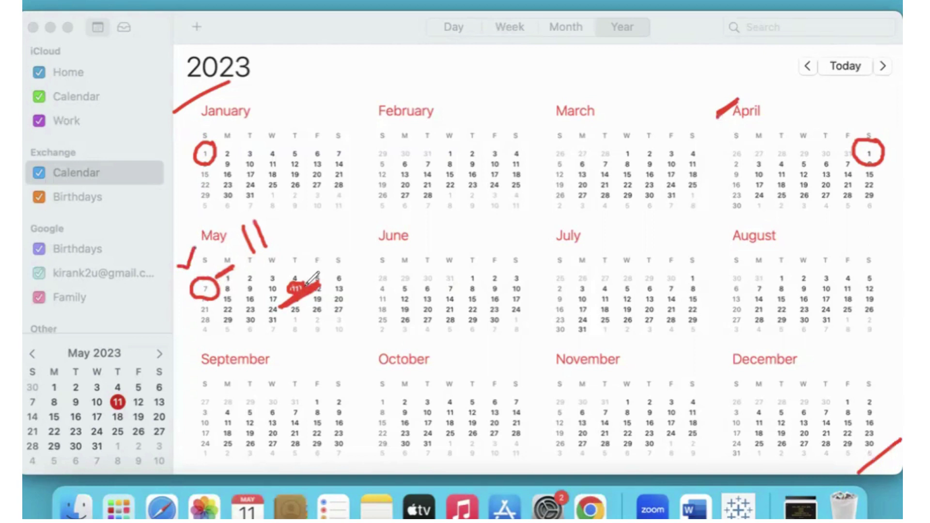
left_click_drag(306, 283, 318, 276)
key("Escape")
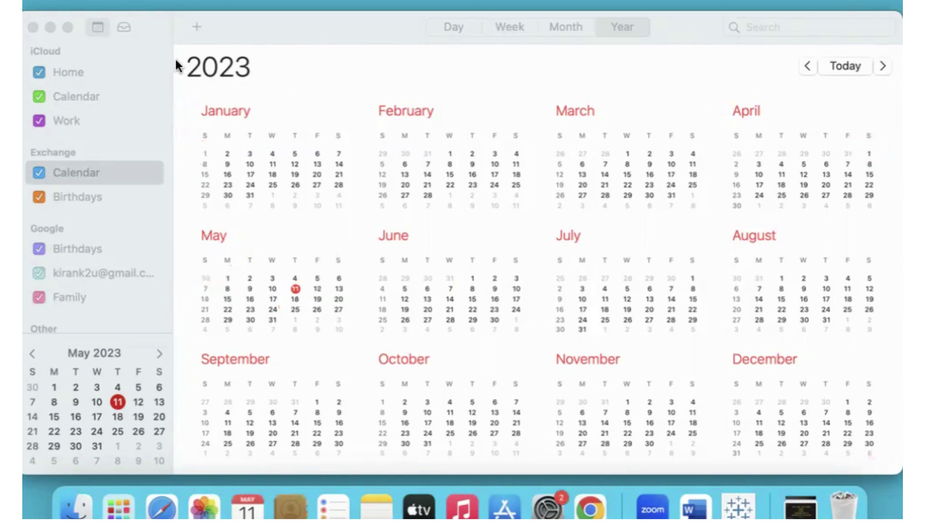
left_click(322, 73)
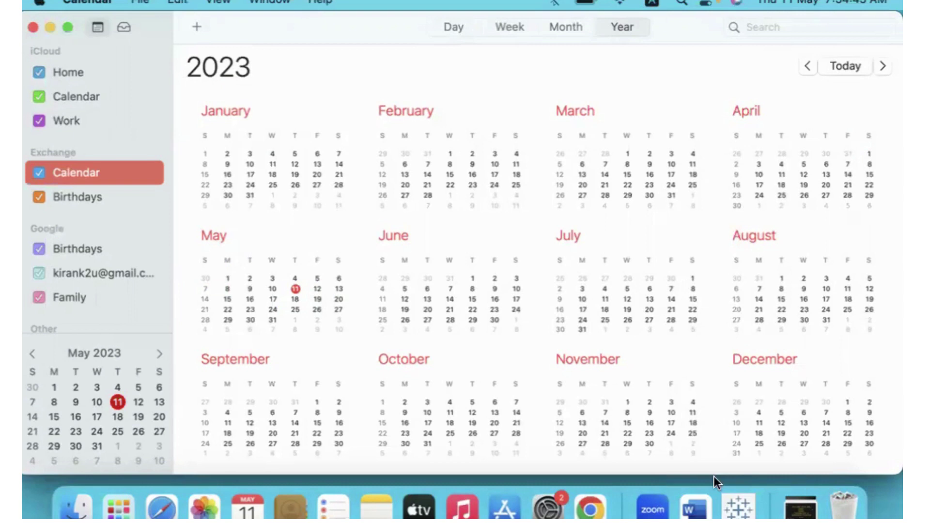
Switch to Tableau and place Order Date on Rows as a custom Month / Day / Year date.
left_click(739, 516)
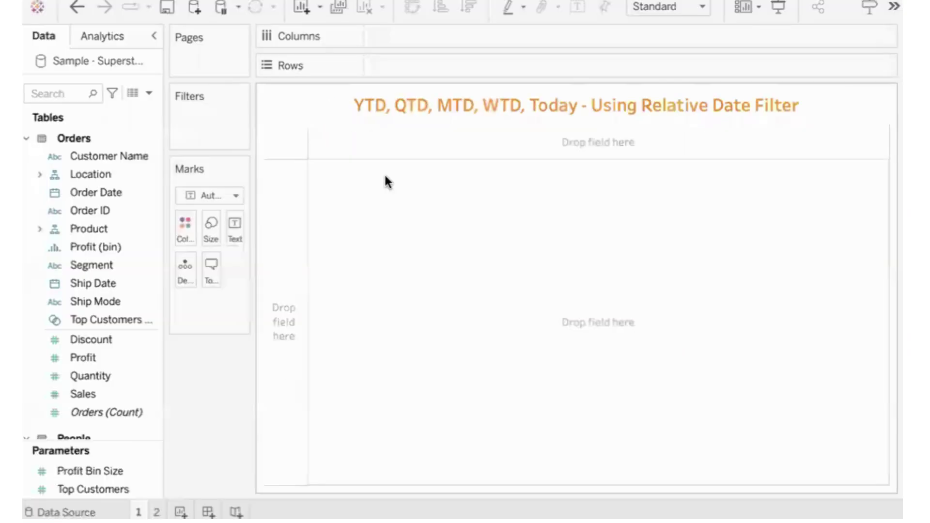
left_click_drag(70, 193, 376, 68)
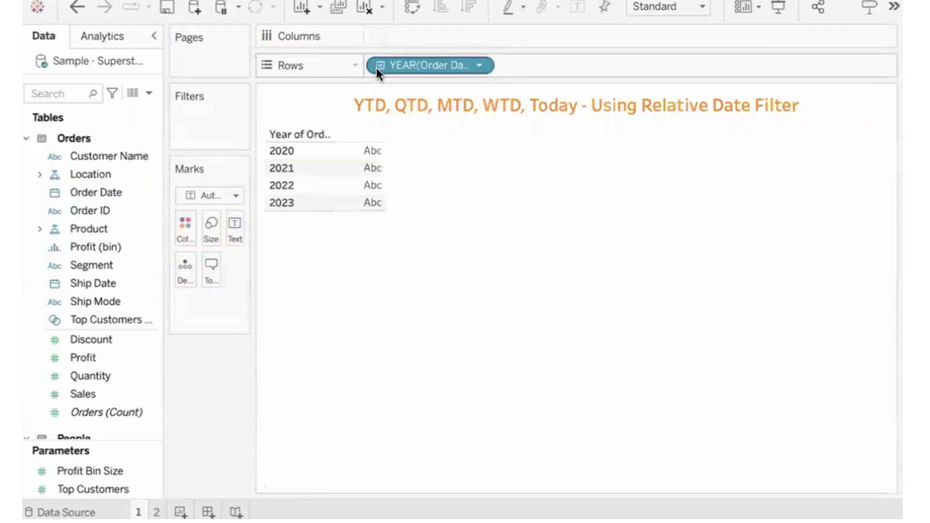
left_click(480, 64)
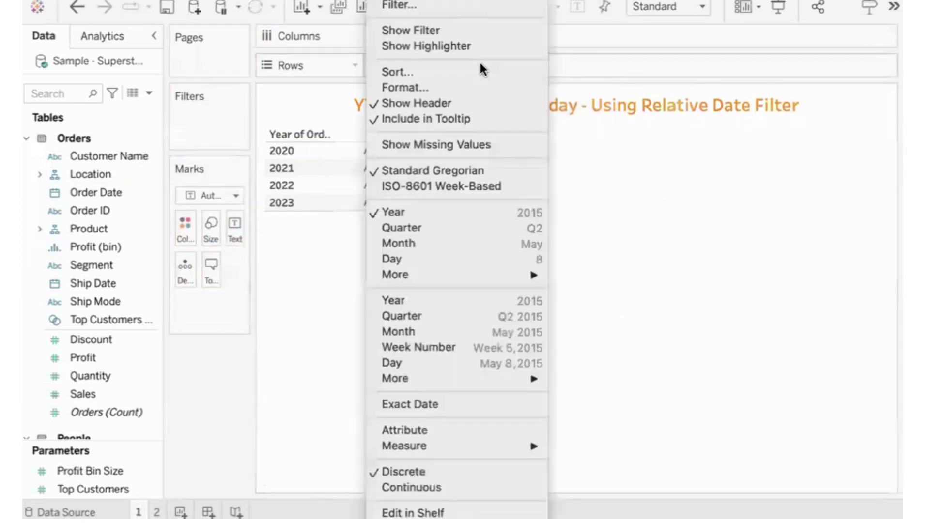
mouse_move(491, 274)
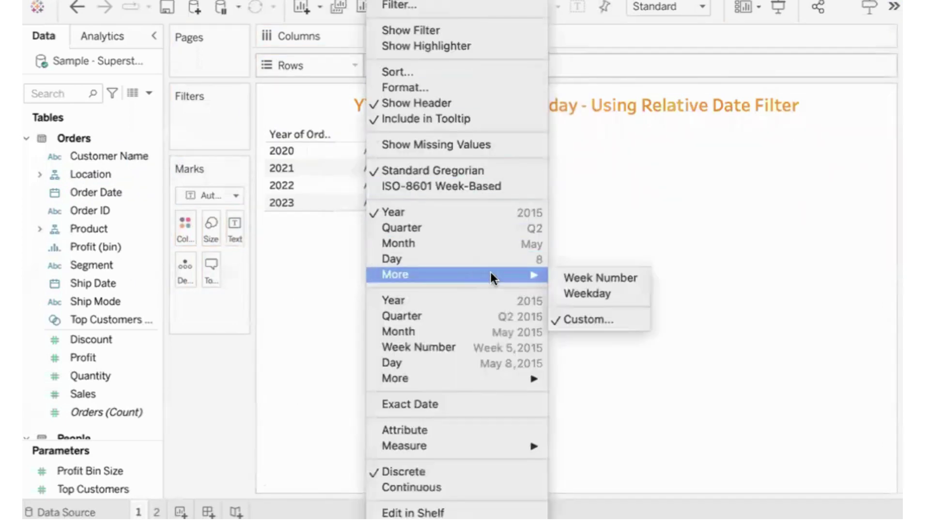
left_click(603, 319)
left_click(521, 234)
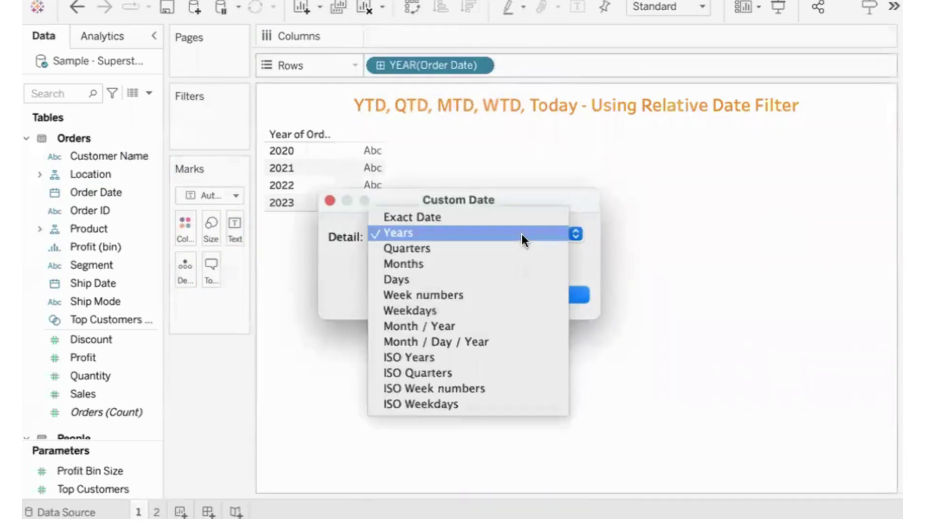
left_click(437, 340)
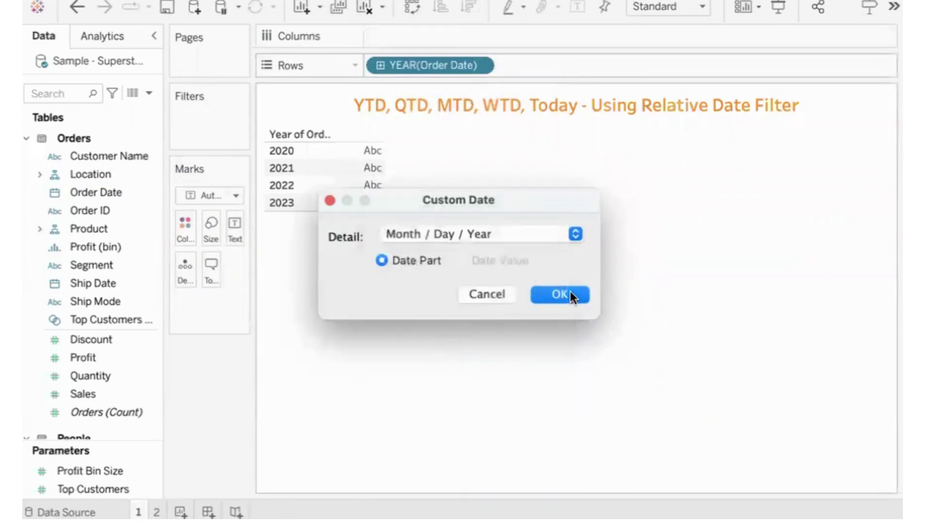
left_click(570, 292)
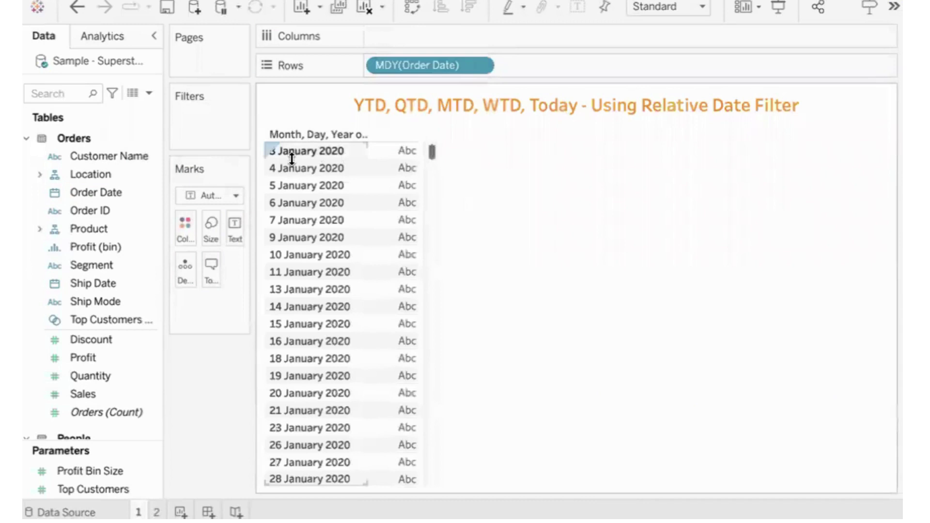
Locate 11 May 2023 in the order date list and show Profit as text for every date.
left_click_drag(431, 154, 434, 508)
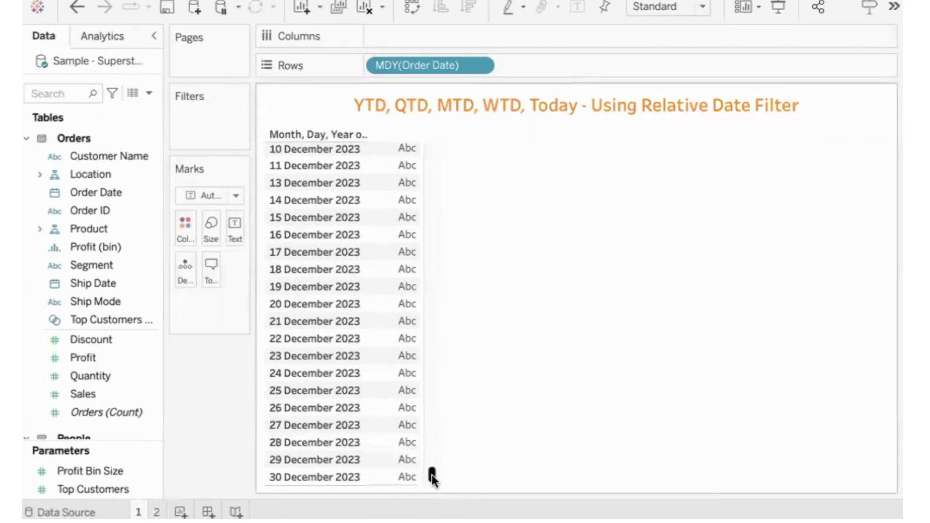
left_click_drag(431, 475, 417, 114)
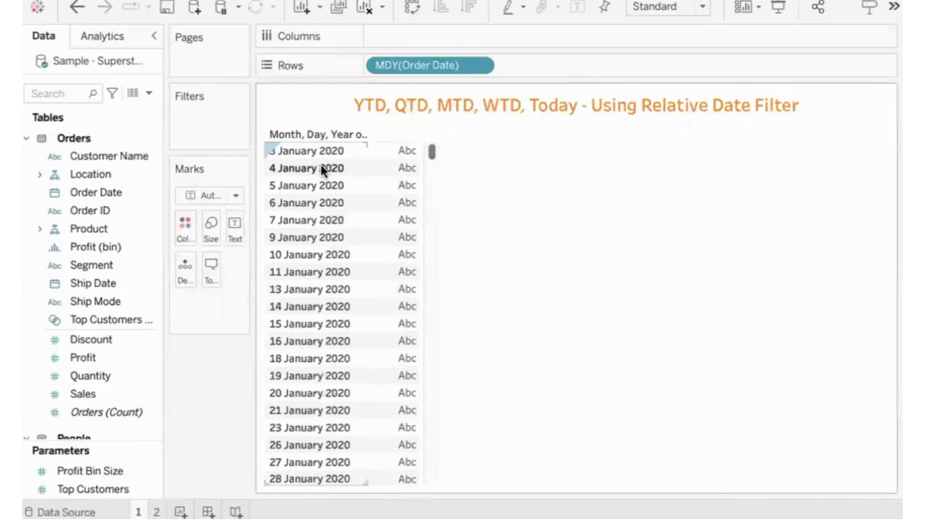
left_click_drag(431, 149, 443, 432)
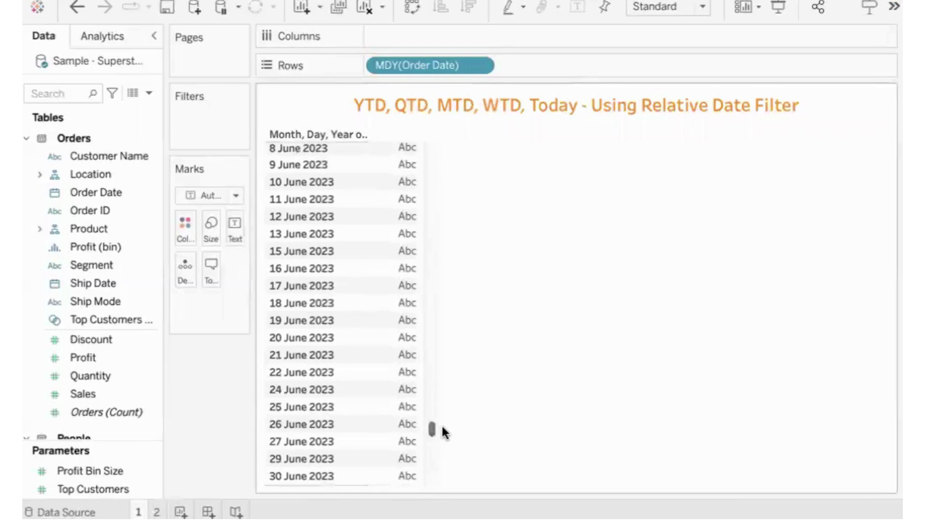
left_click_drag(429, 426, 432, 420)
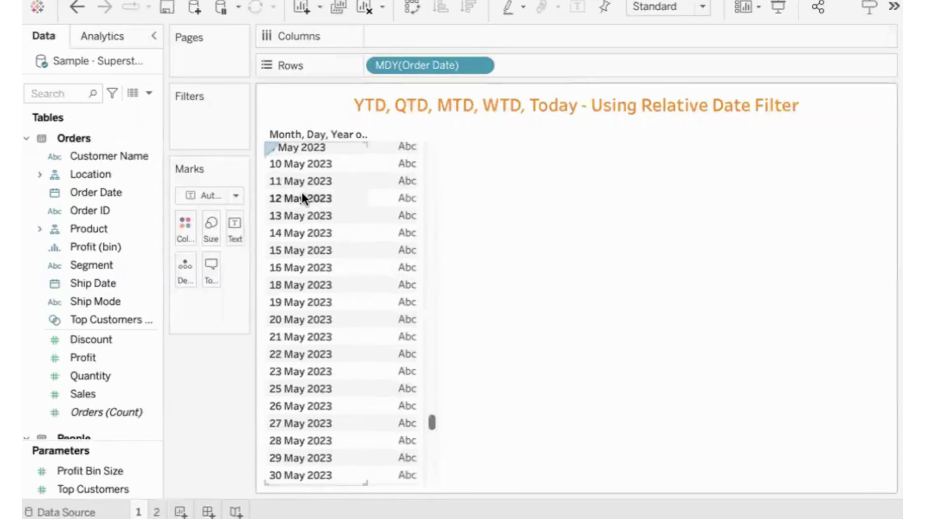
left_click(337, 178)
left_click_drag(129, 388, 236, 227)
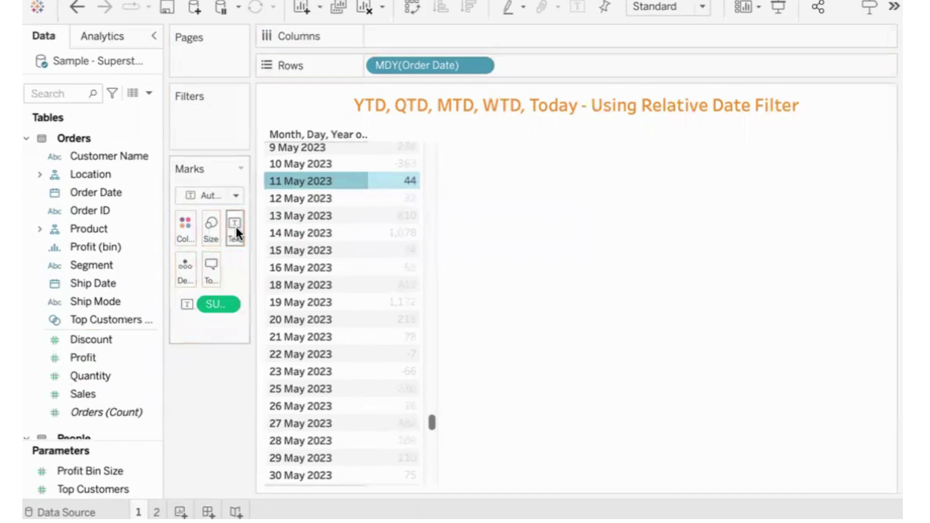
left_click(509, 233)
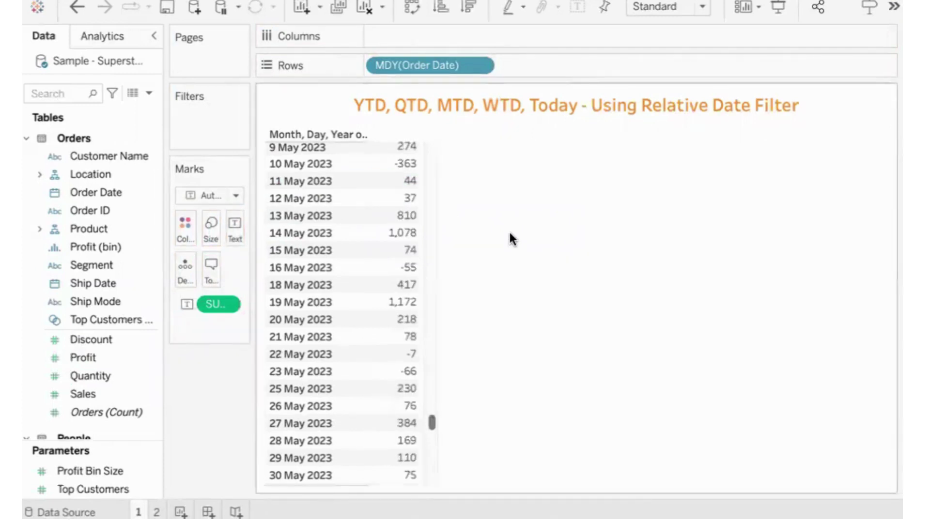
Start a Relative Date filter on the Order Date field.
left_click(96, 192)
left_click_drag(96, 192, 196, 120)
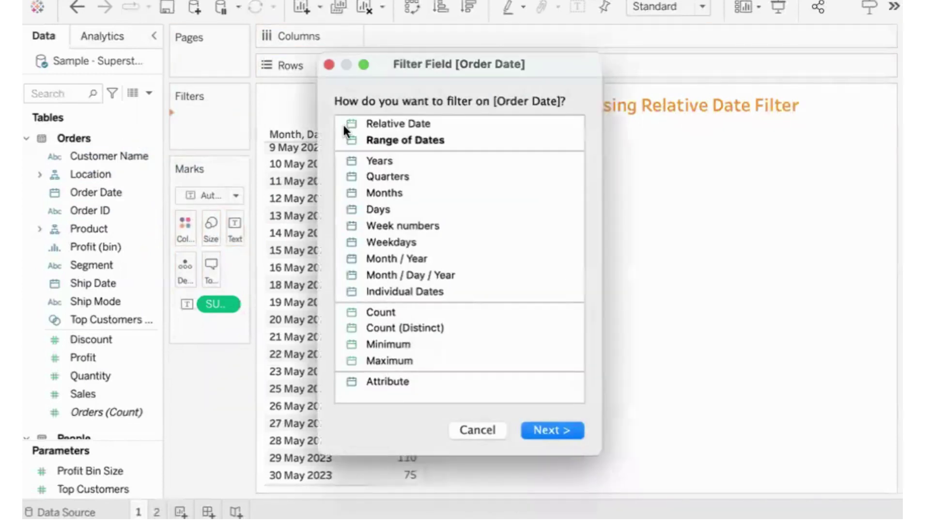
left_click(403, 125)
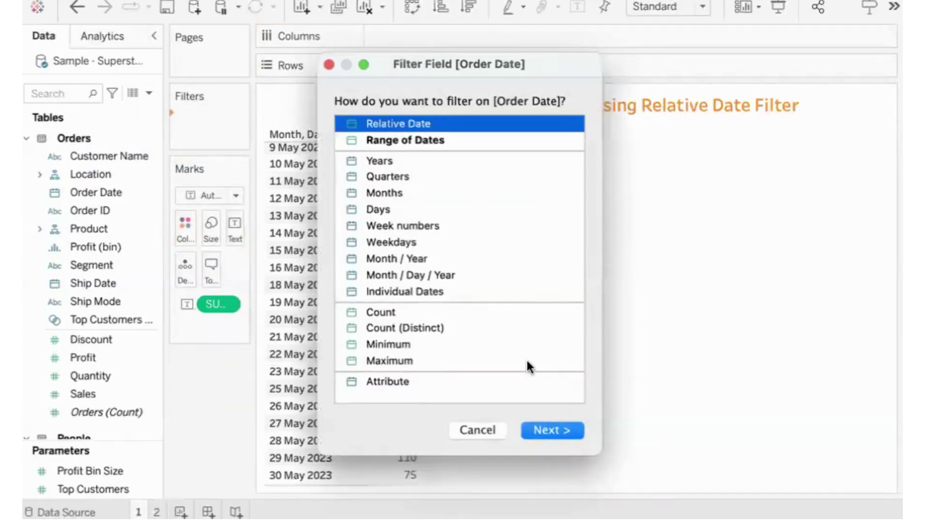
left_click(545, 429)
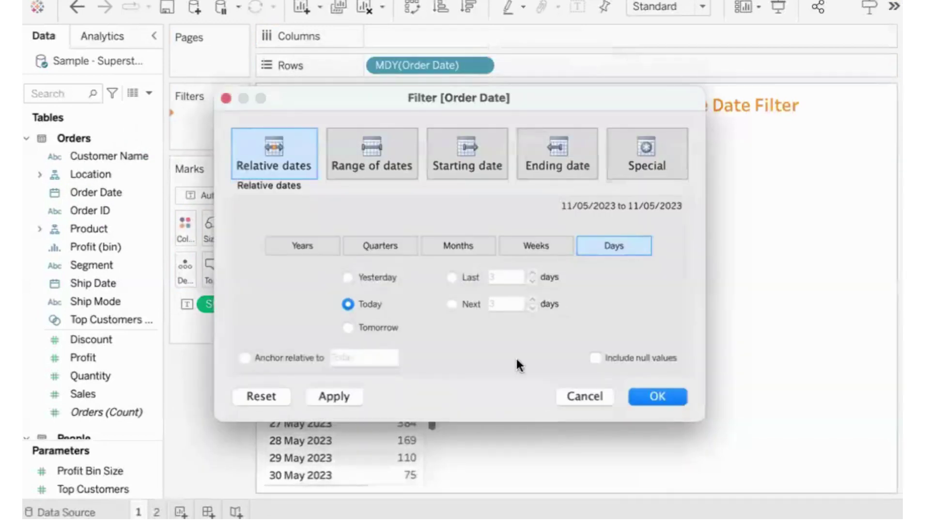
Review the period units of the relative date filter and apply the Year to date option under Years.
left_click(281, 240)
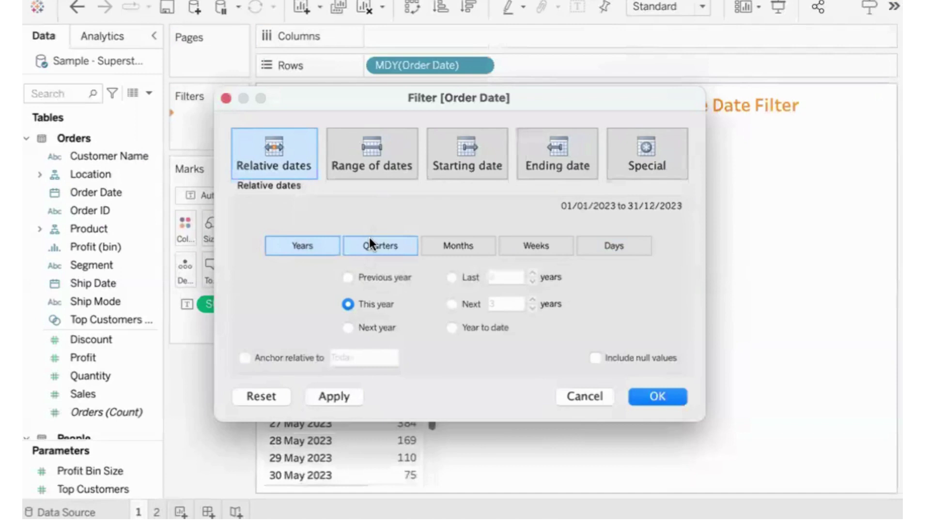
left_click(368, 240)
left_click(466, 246)
left_click(547, 245)
left_click(609, 244)
left_click(300, 245)
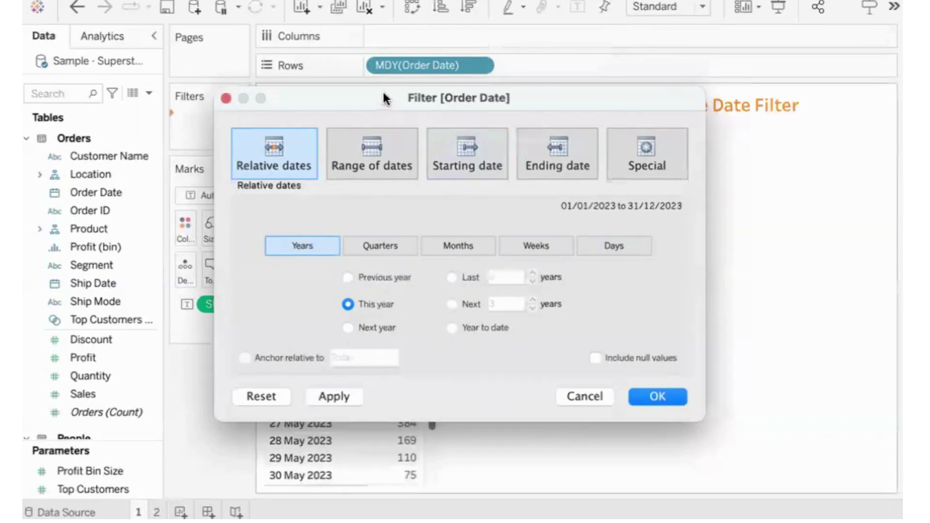
left_click_drag(385, 93, 604, 85)
left_click(671, 319)
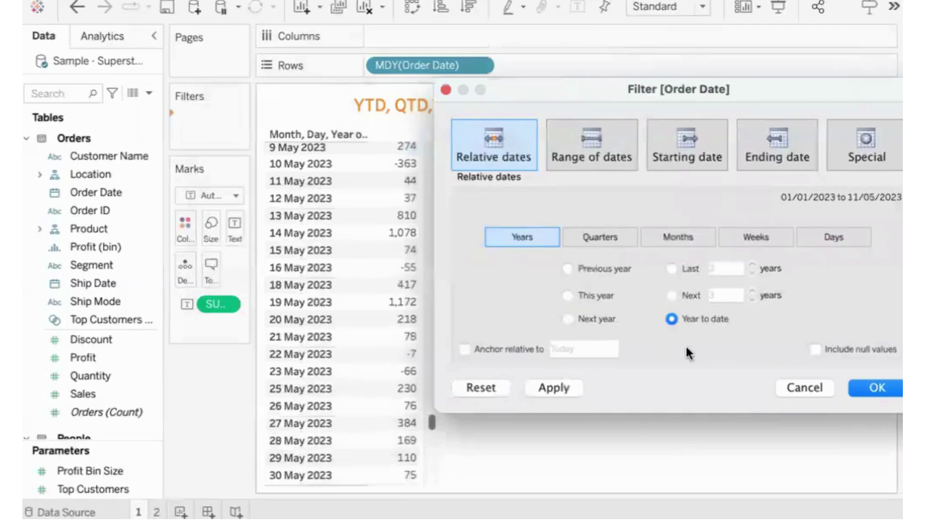
left_click(866, 388)
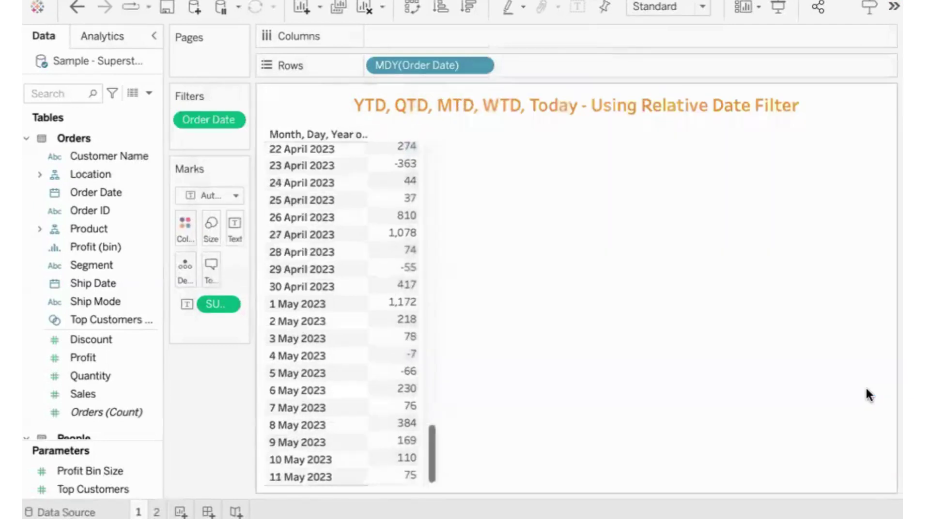
Check the first and last dates in the filtered list and show the Order Date filter control on the worksheet.
left_click_drag(432, 448, 305, 147)
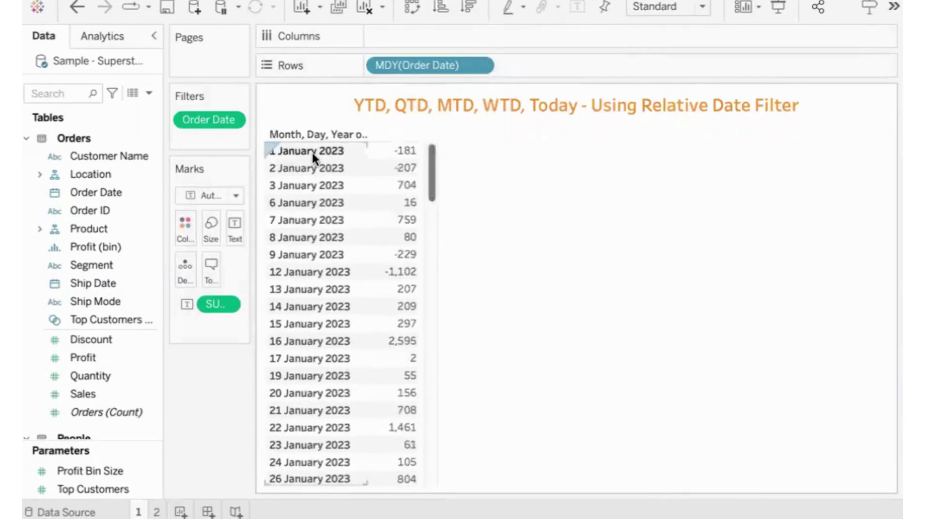
left_click_drag(434, 155, 432, 457)
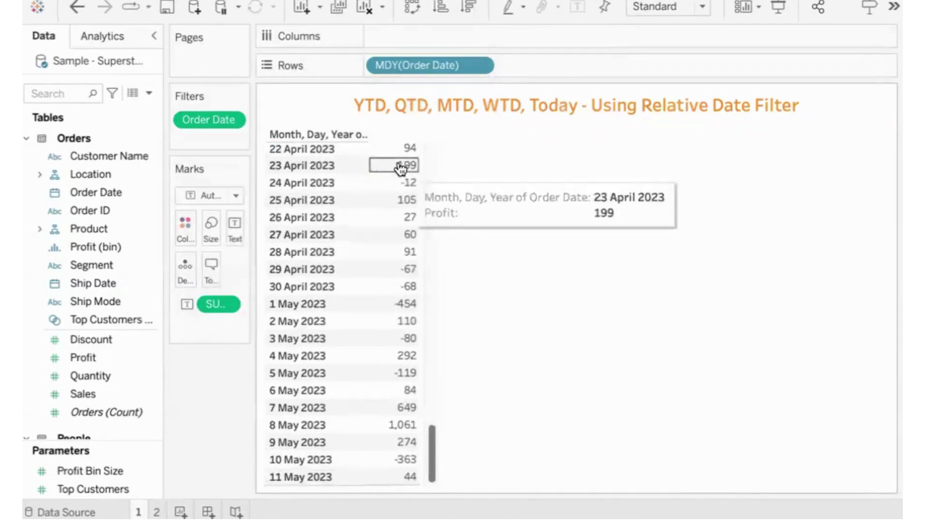
left_click(230, 119)
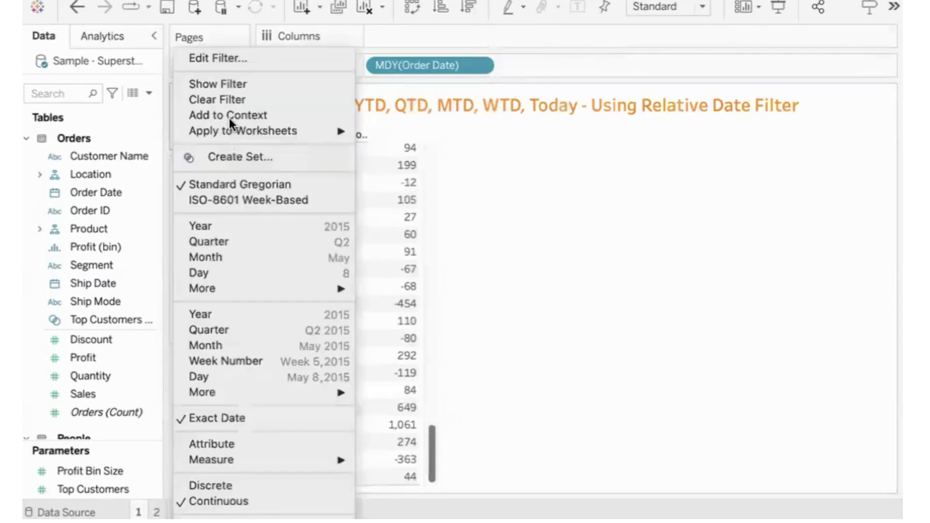
left_click(222, 84)
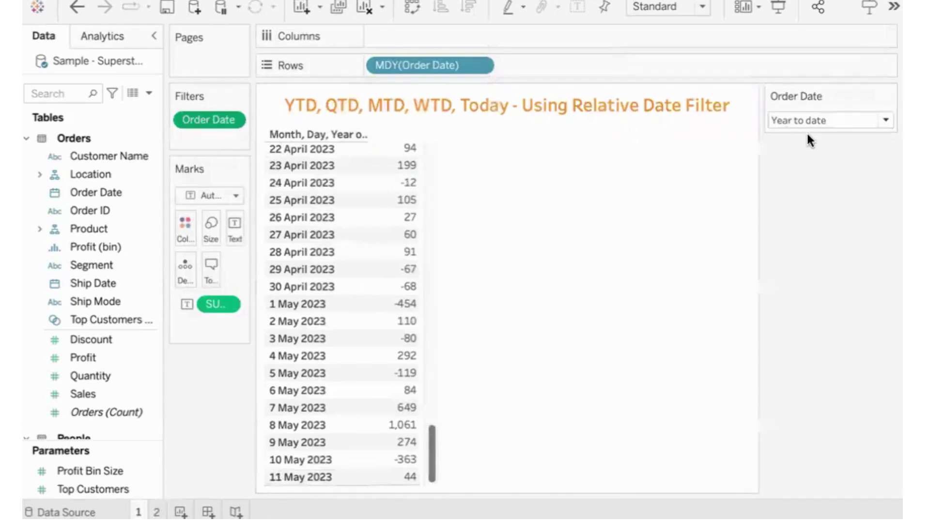
Set the Order Date filter to Quarter to date and check the dates in the filtered list.
left_click(827, 123)
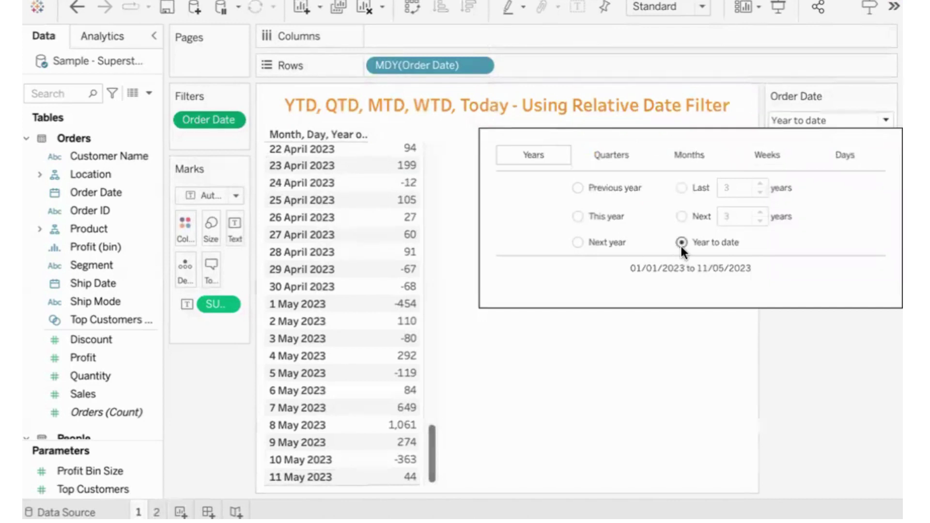
left_click(609, 148)
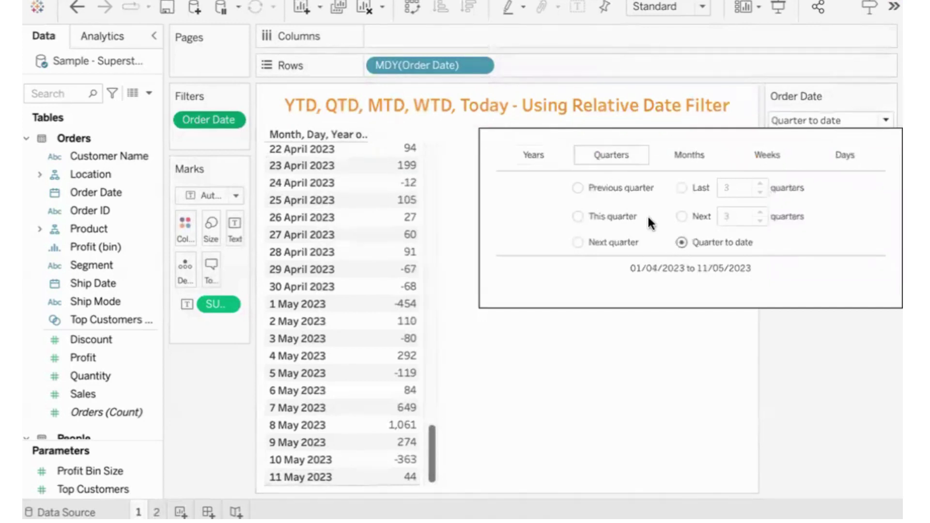
left_click(572, 380)
left_click_drag(417, 360, 414, 403)
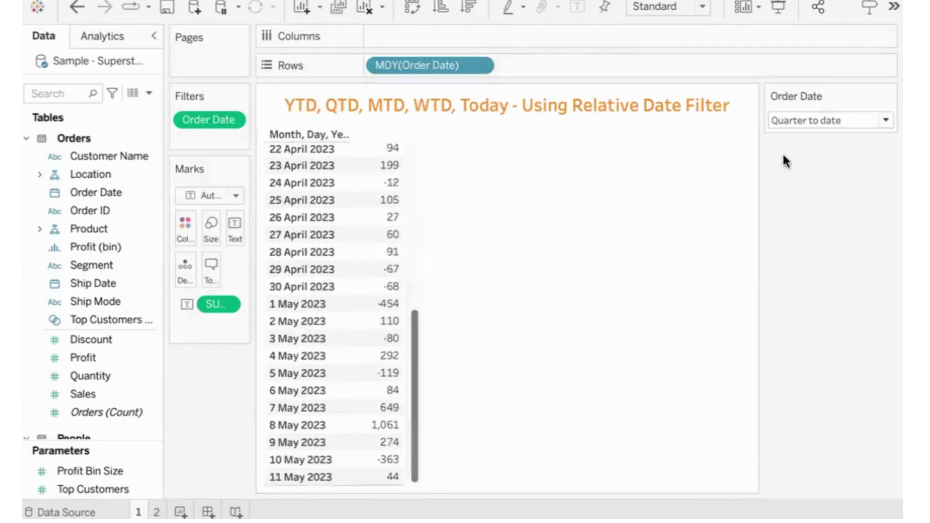
Set the Order Date filter to Month to date and then to Week to date to compare the listed daily profits.
left_click(797, 120)
left_click(694, 156)
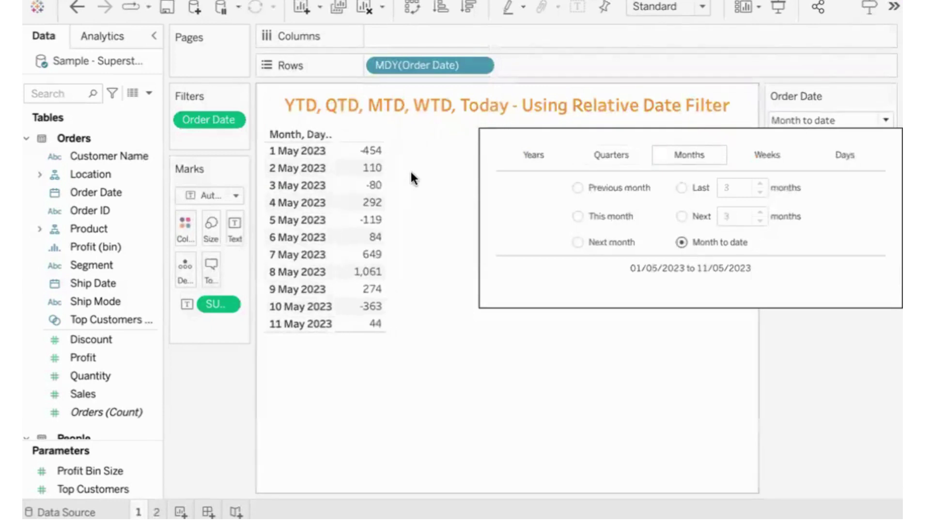
left_click(762, 156)
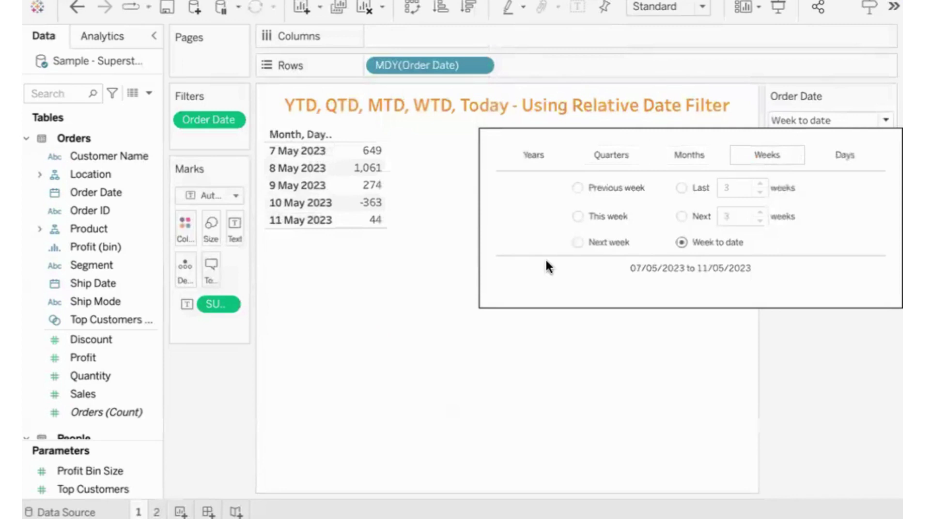
Try the Today, Yesterday and Tomorrow options under Days for the Order Date filter and return it to Today.
left_click(847, 153)
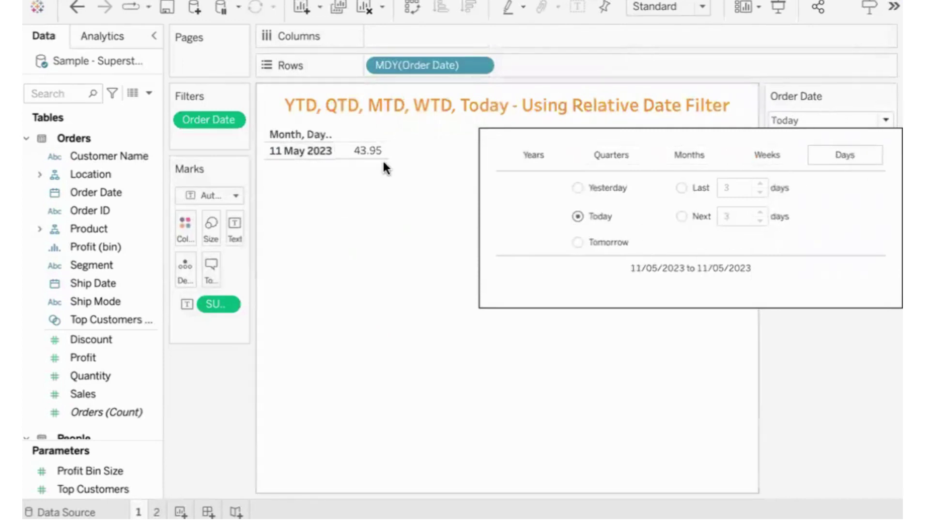
left_click(577, 187)
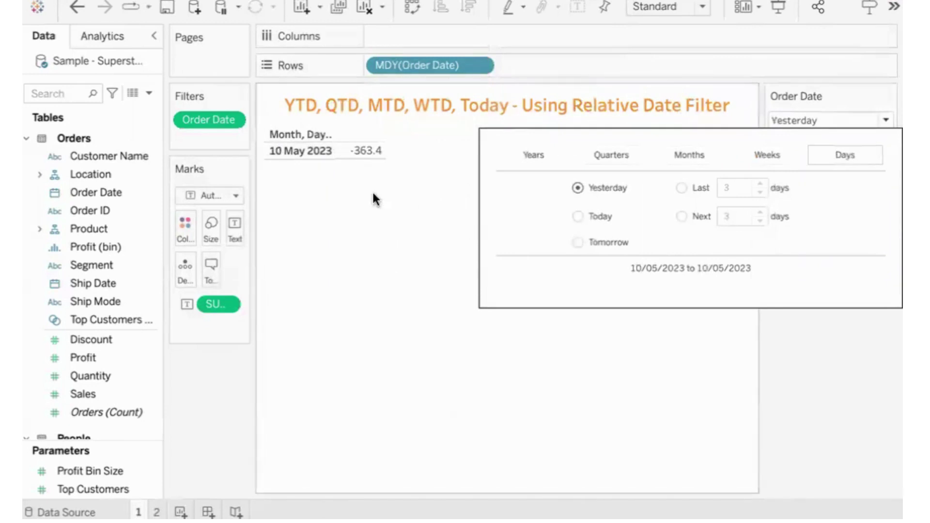
left_click(578, 243)
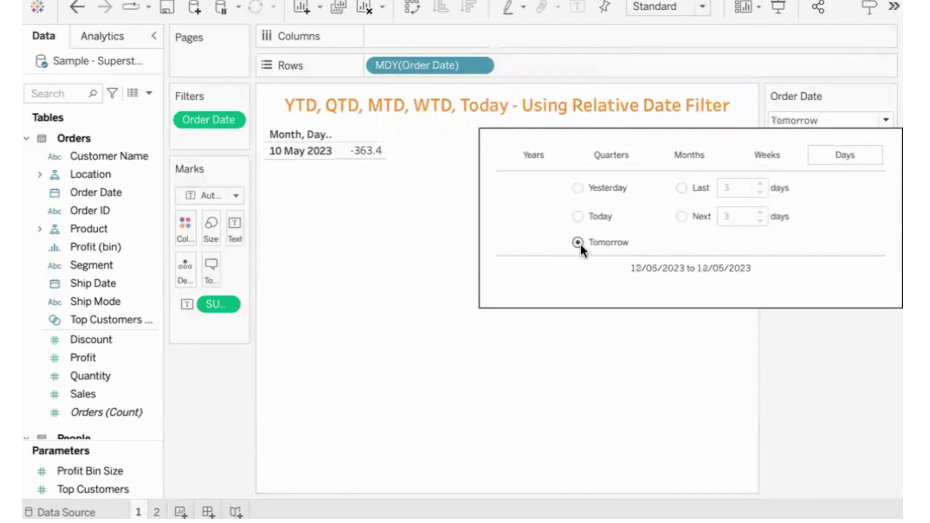
left_click(577, 216)
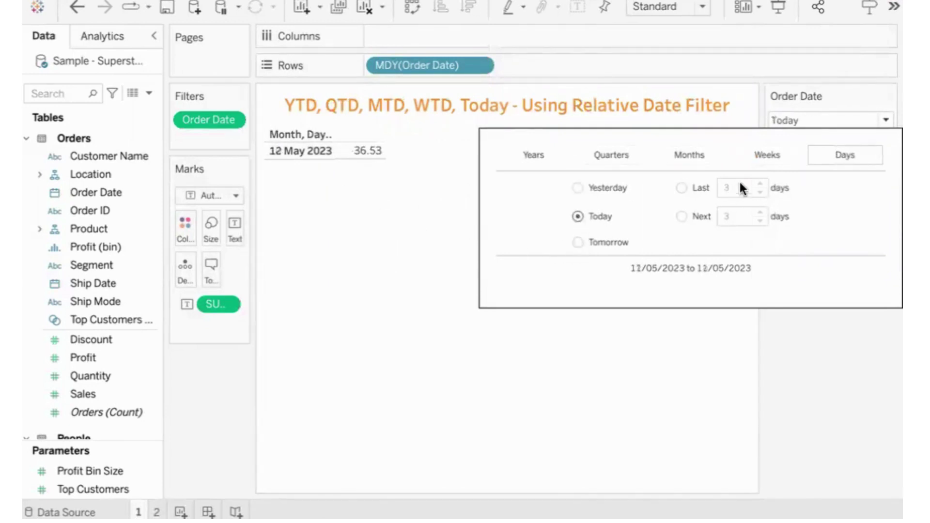
Try the Last 30 days and Last 60 days ranges in the Order Date filter and check the earliest listed date.
left_click(682, 188)
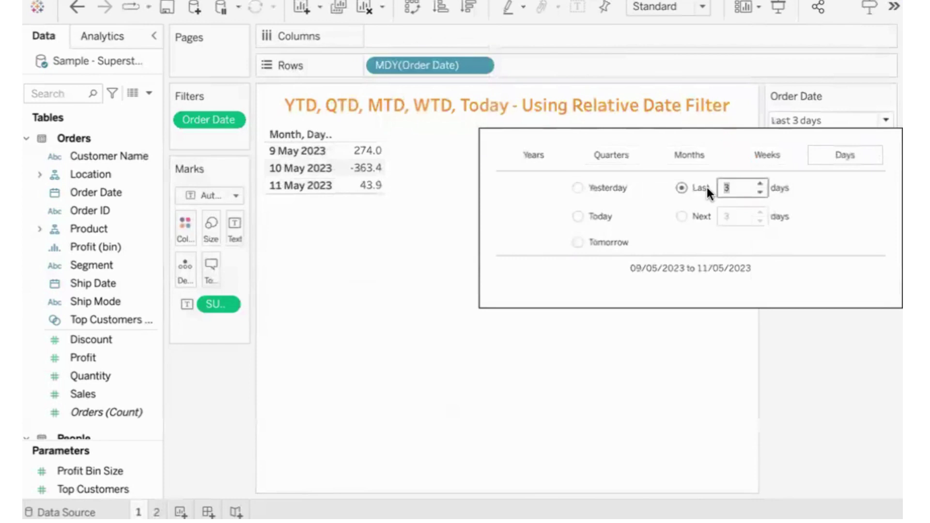
type("30")
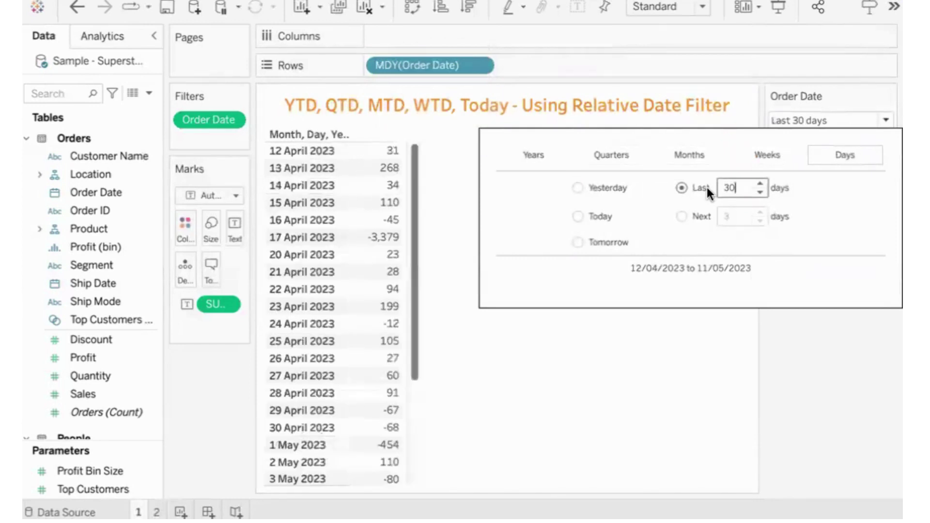
left_click_drag(750, 191, 707, 184)
type("45")
key("BackSpace")
key("BackSpace")
type("60")
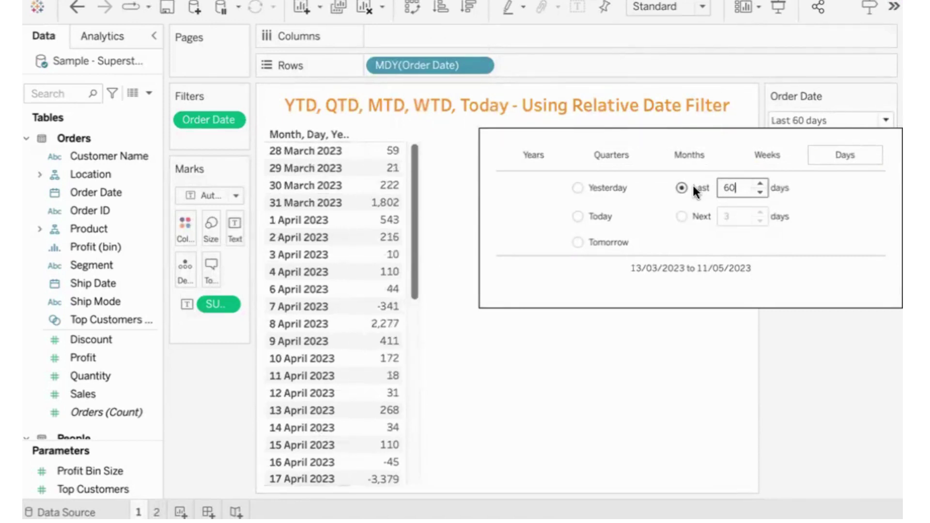
left_click_drag(414, 149, 417, 119)
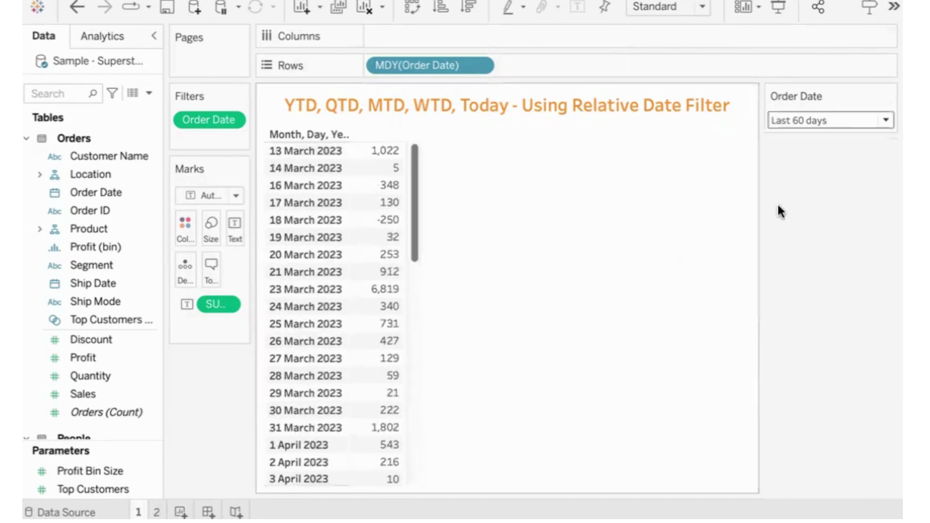
Return the Order Date filter to the Year to date option under Years.
left_click(810, 116)
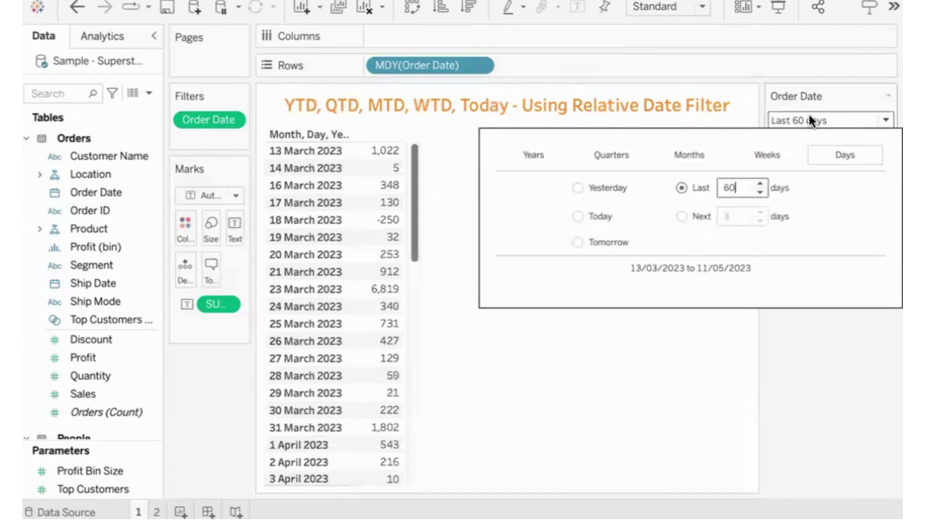
left_click(513, 152)
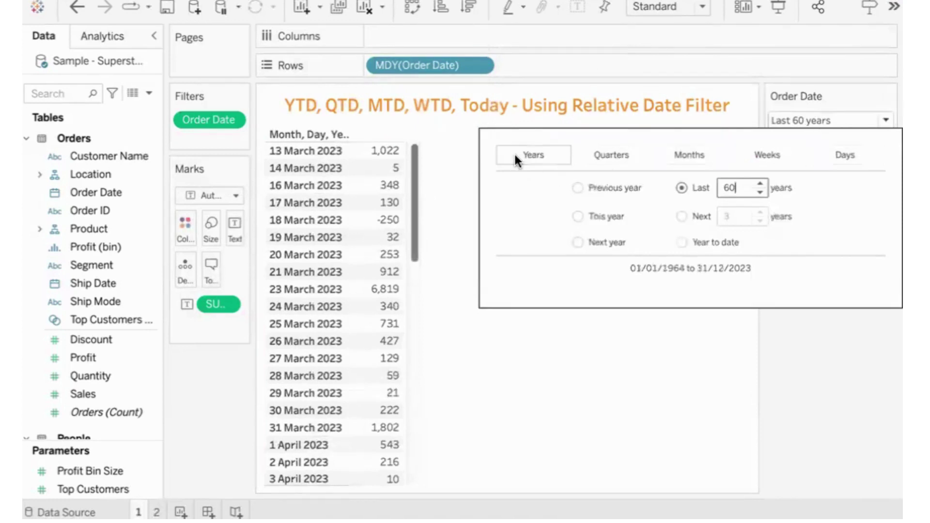
left_click(681, 241)
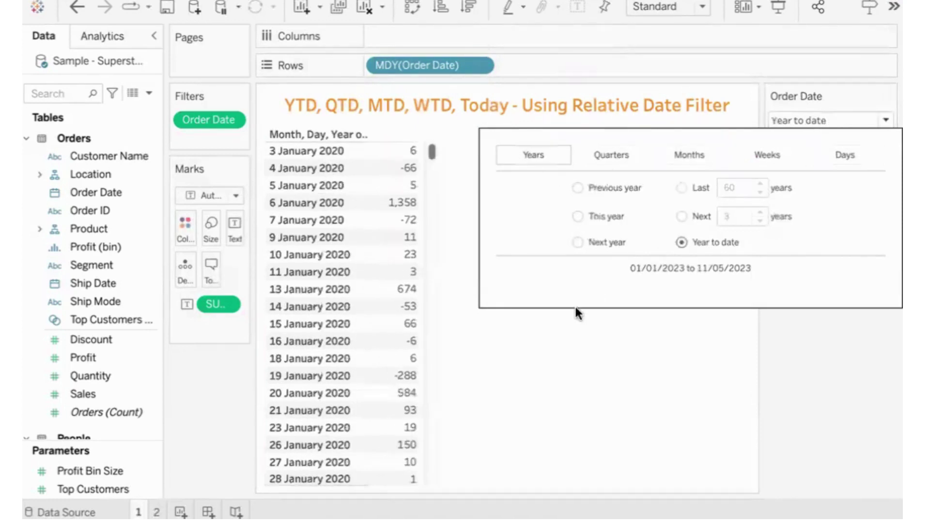
left_click(575, 360)
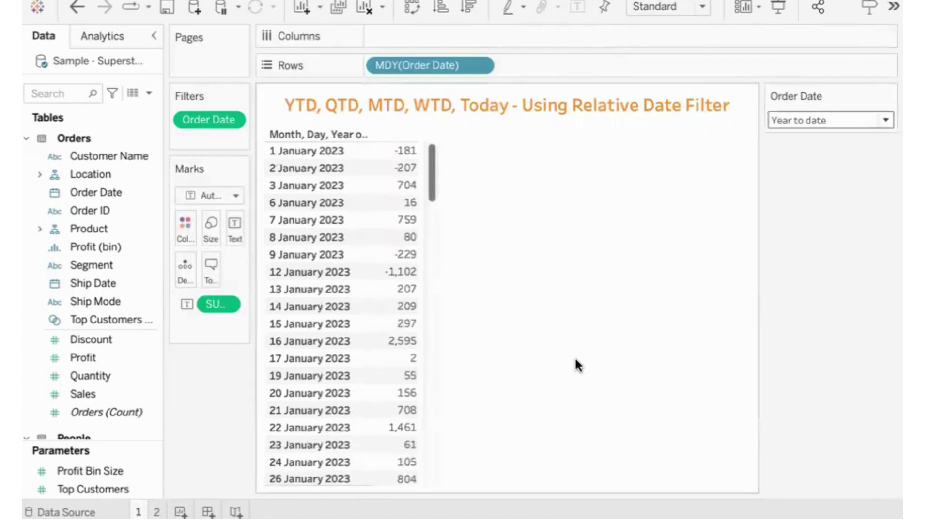
Replace the month-day-year Order Date field on Rows with Order Date at year level.
left_click_drag(435, 66, 585, 213)
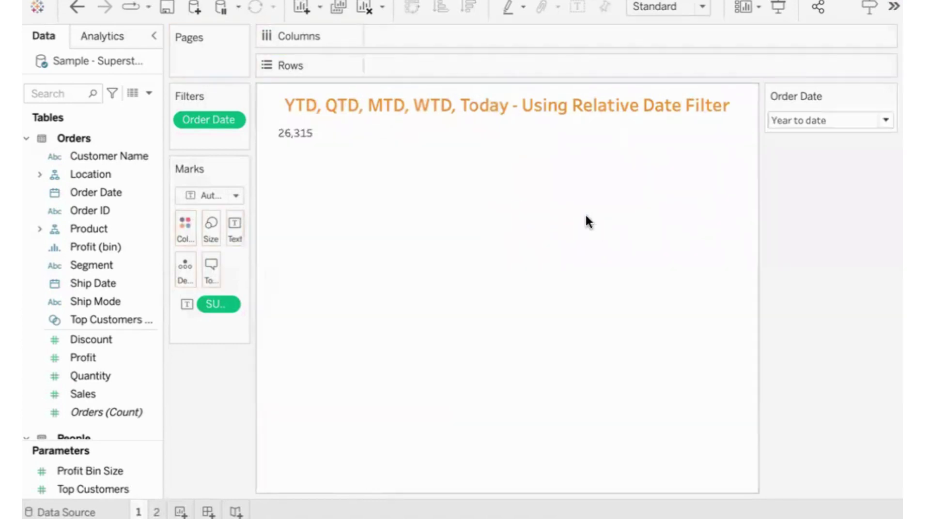
left_click_drag(82, 192, 389, 65)
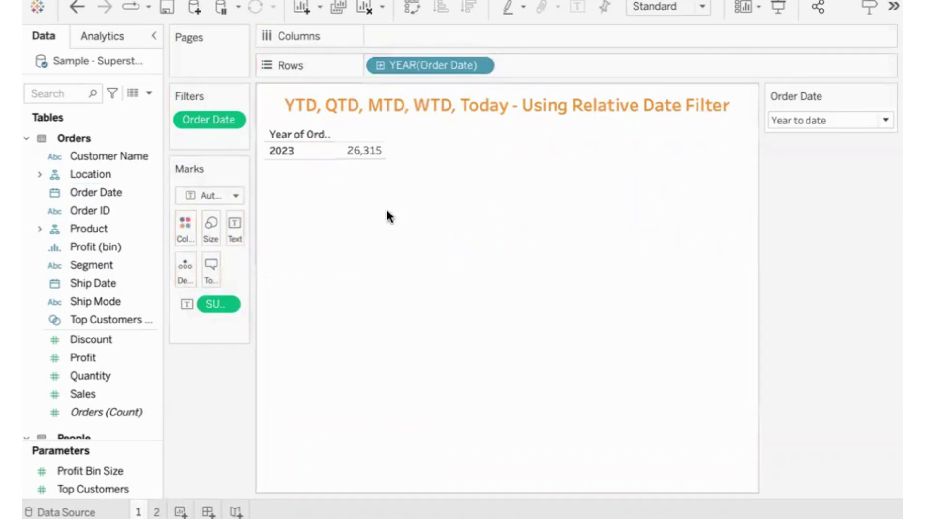
View the profit total by year with the Order Date filter at Quarter to date, then at Month to date.
left_click(822, 119)
left_click(600, 154)
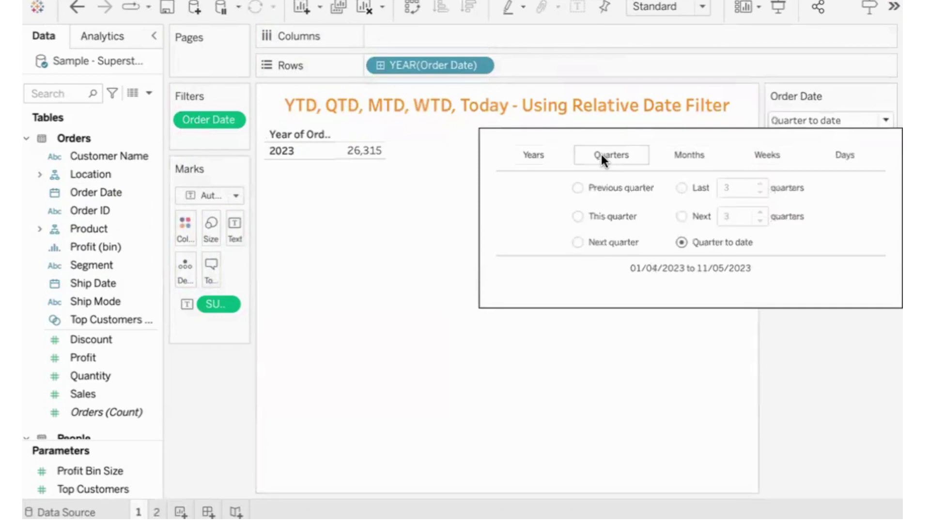
left_click(376, 206)
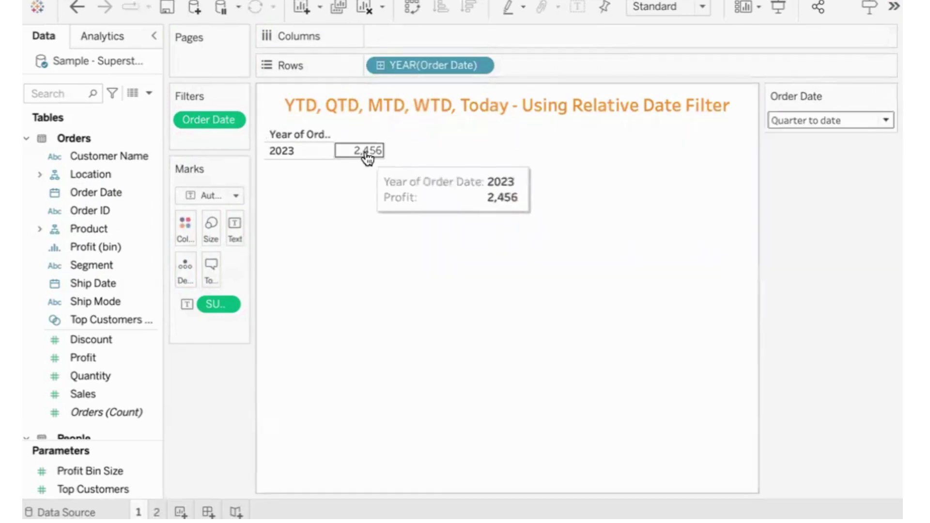
left_click(794, 120)
left_click(691, 156)
left_click(375, 214)
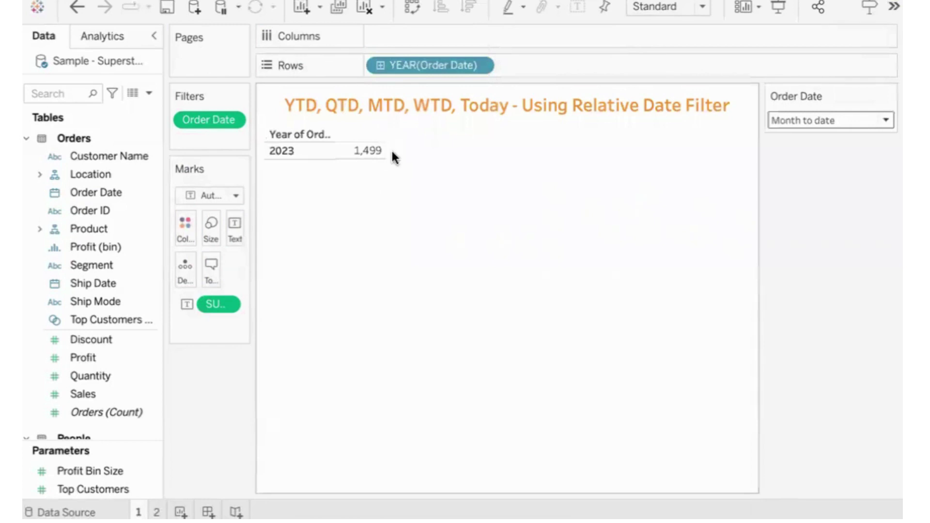
View the profit total by year with the Order Date filter at Week to date, then at Today.
left_click(779, 118)
left_click(770, 155)
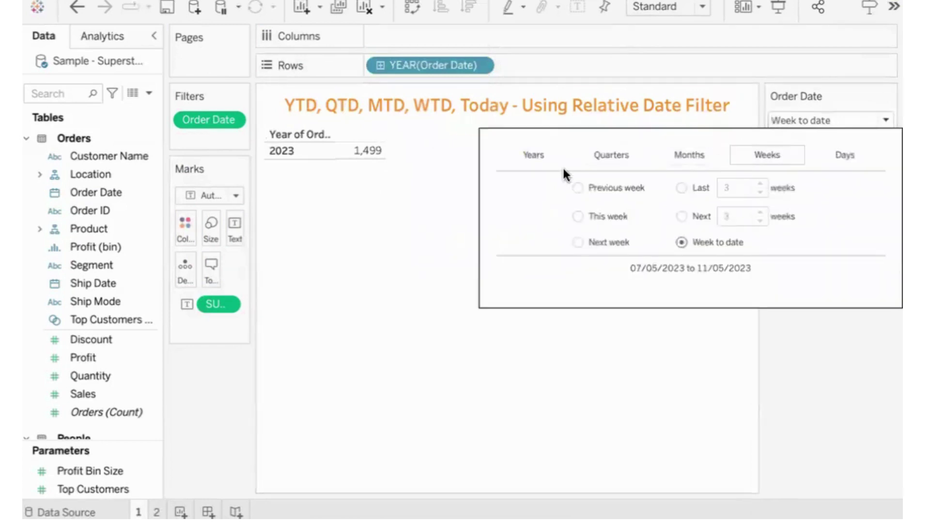
left_click(385, 195)
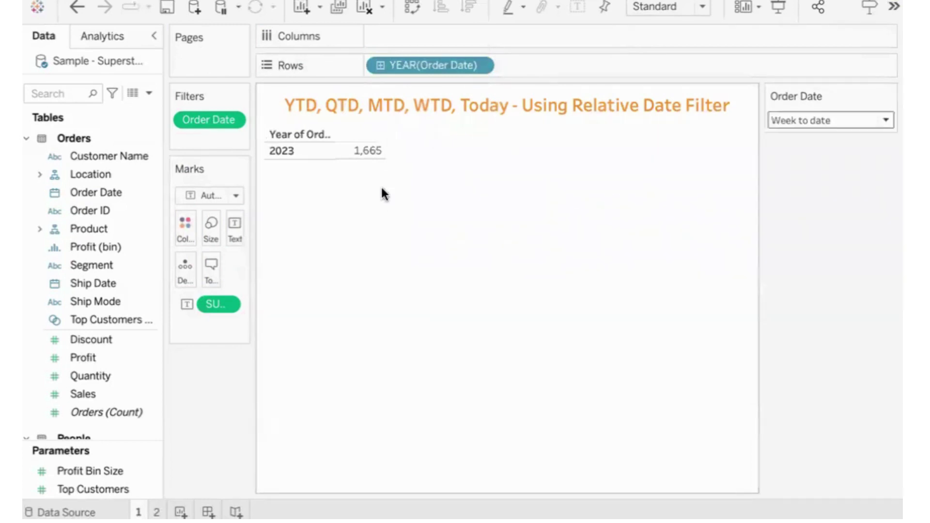
left_click(788, 121)
left_click(838, 156)
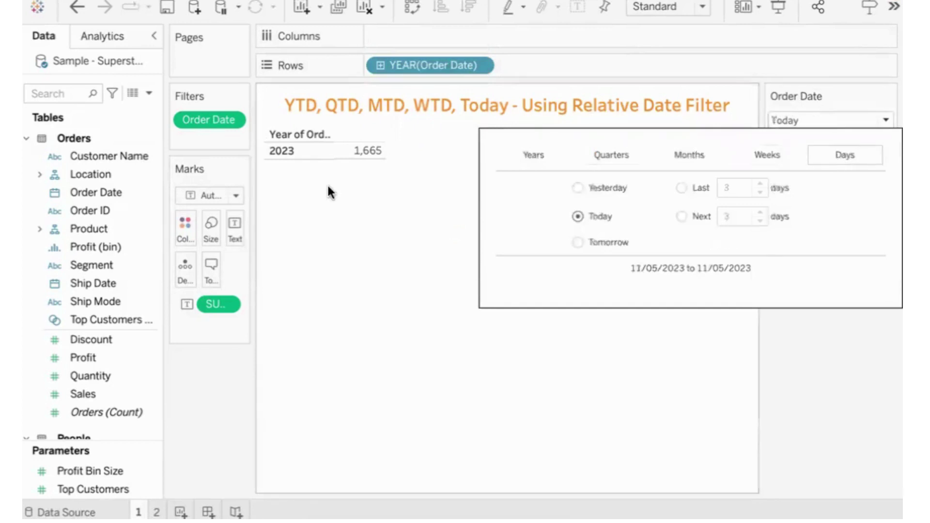
left_click(350, 181)
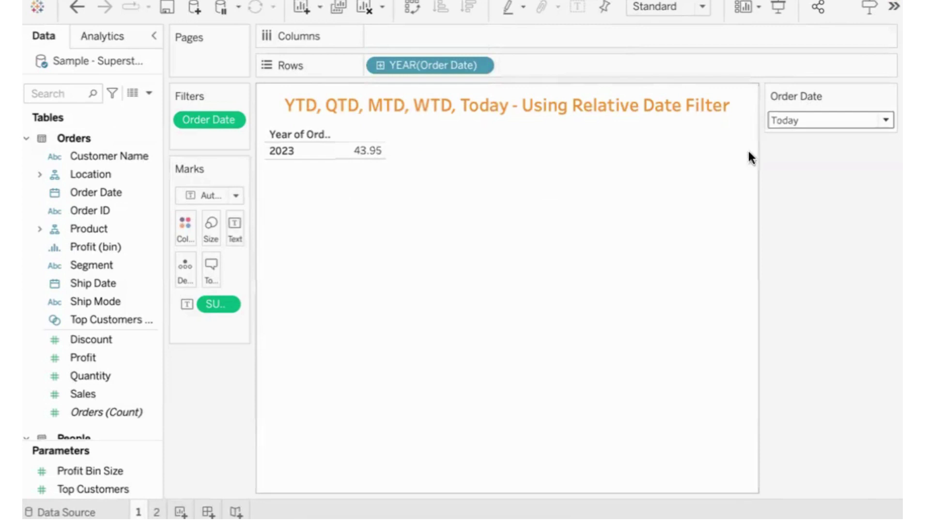
Set the Order Date filter back to Year to date for the yearly profit total.
left_click(792, 122)
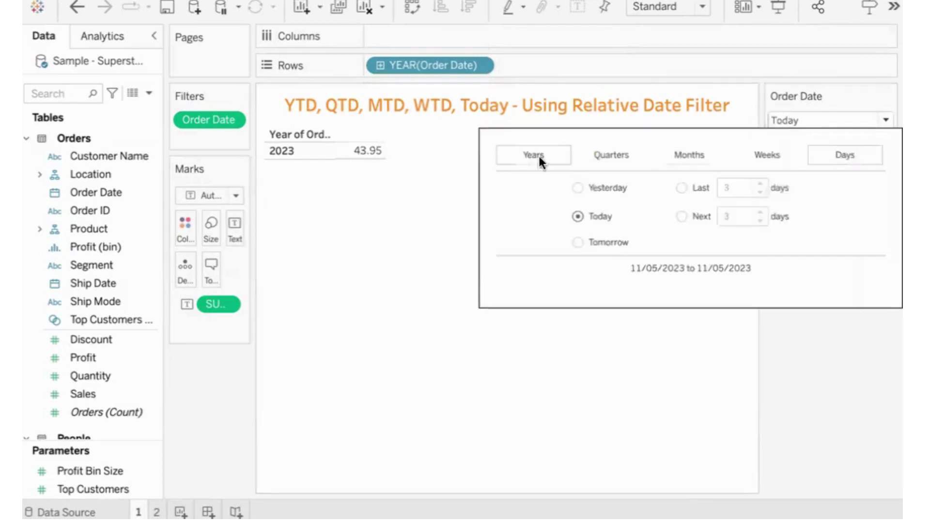
left_click(524, 153)
left_click(679, 242)
left_click(486, 347)
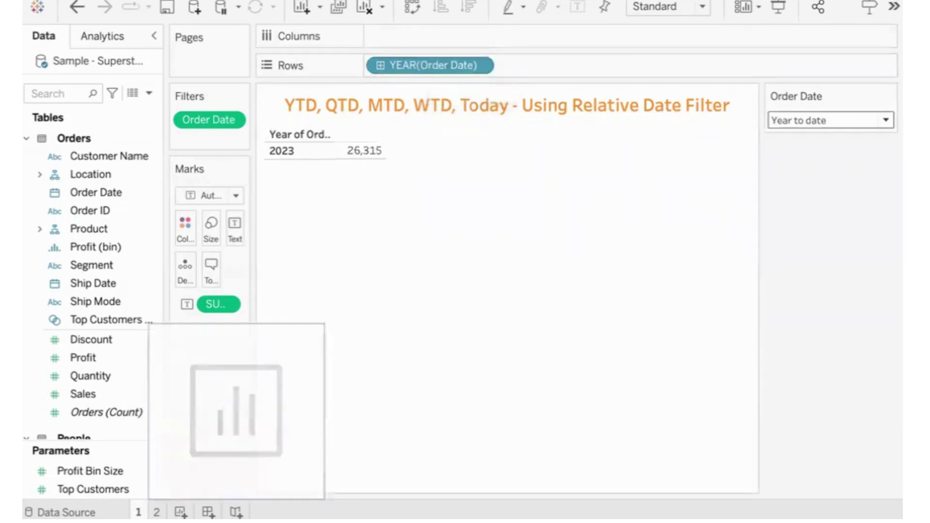
Switch to sheet 2 and start a new parameter named Date Level.
left_click(155, 513)
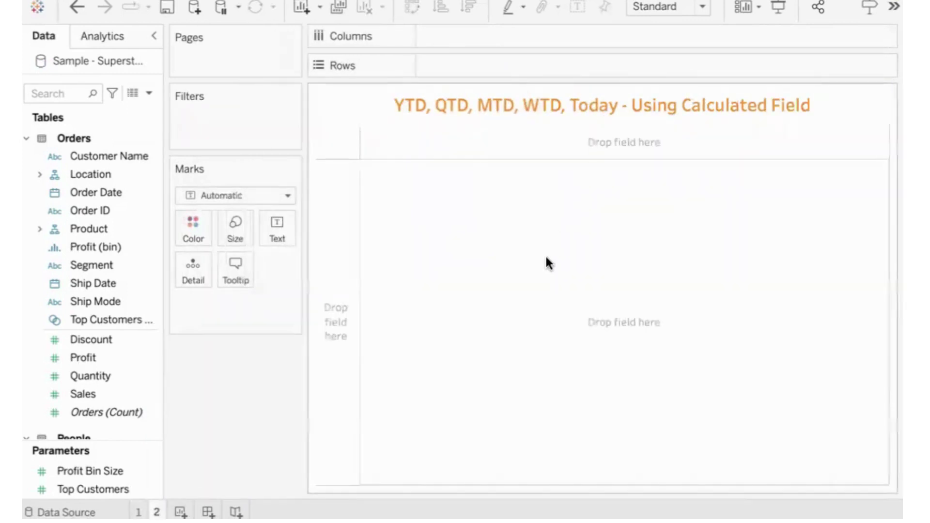
left_click(150, 94)
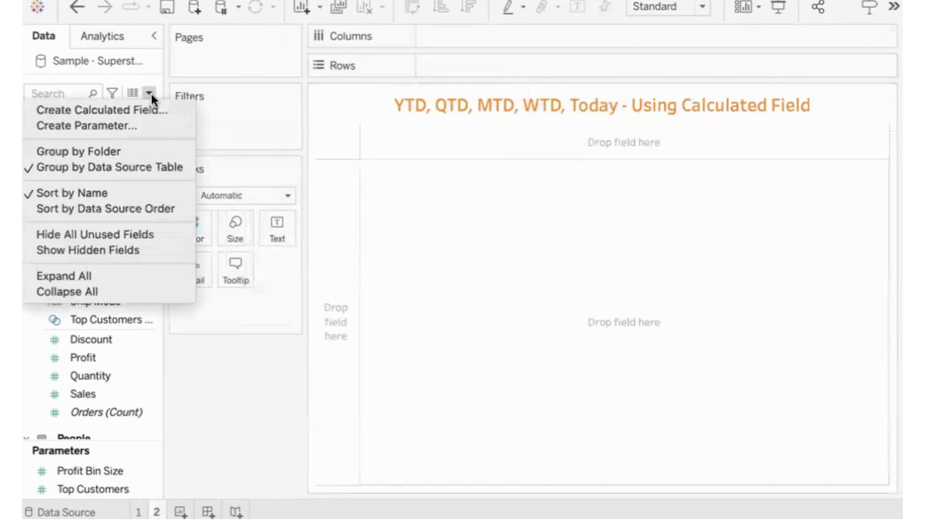
key("Escape")
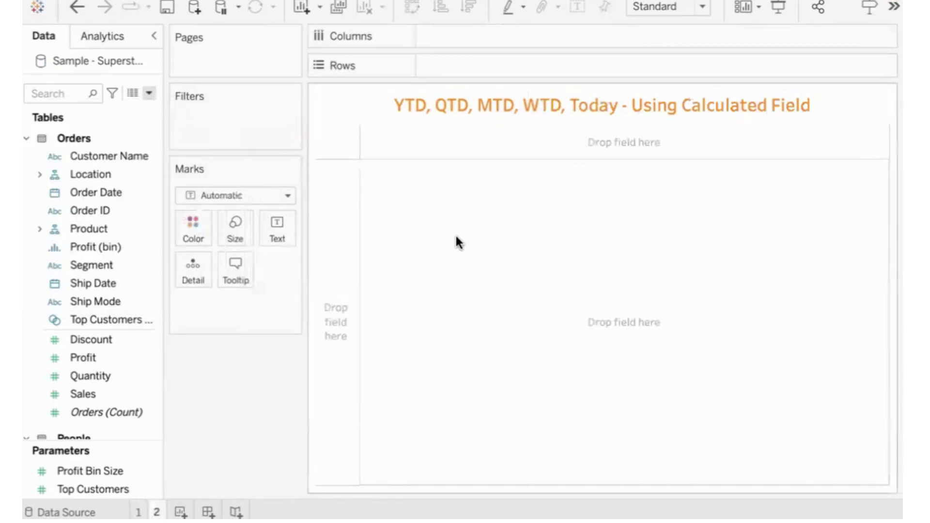
type("Date Level")
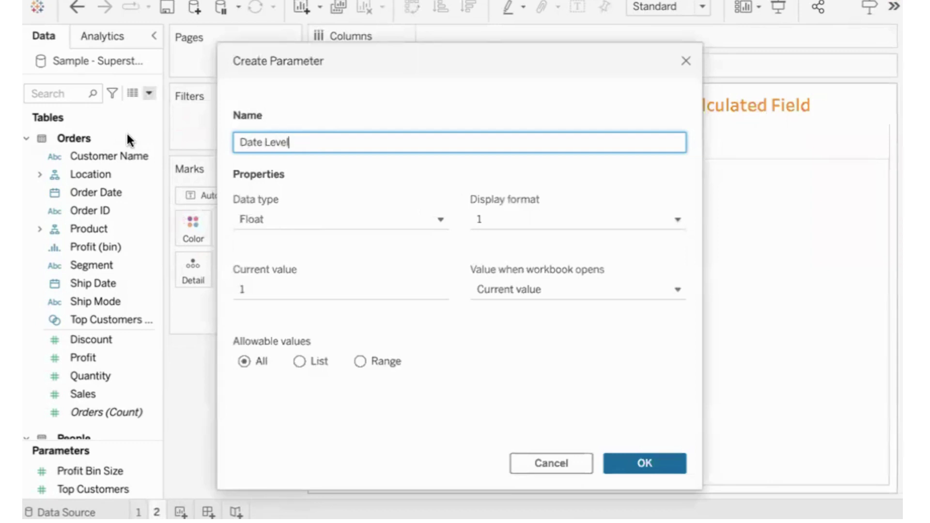
Set the Date Level parameter's data type to String and its allowable values to List.
left_click(269, 215)
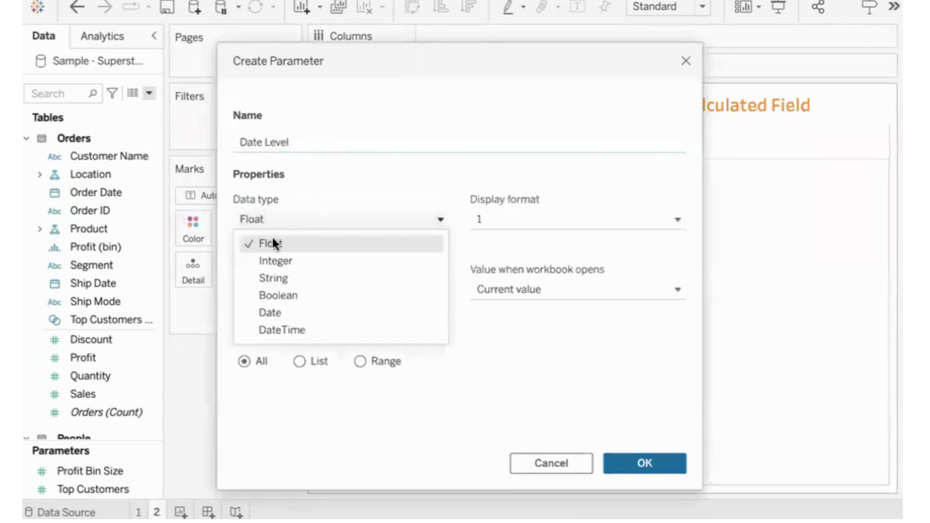
left_click(280, 279)
left_click_drag(374, 58, 349, 7)
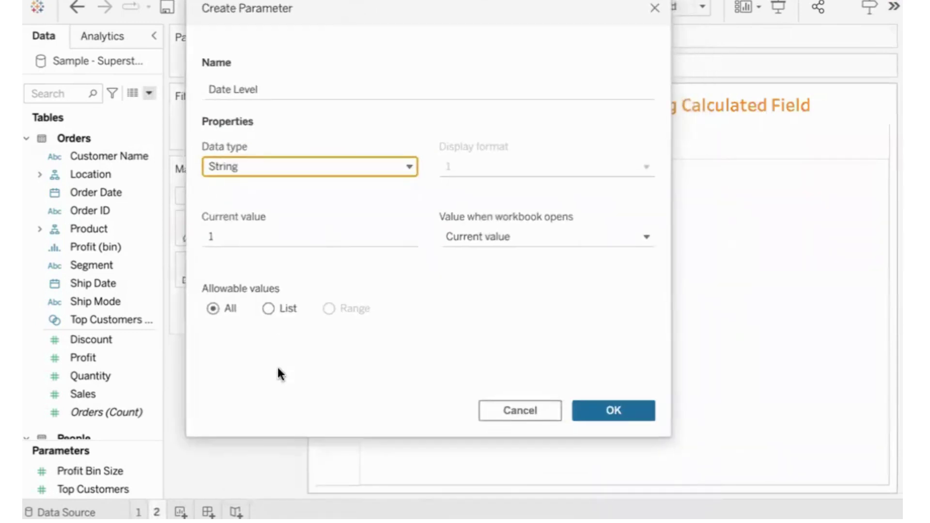
left_click(265, 309)
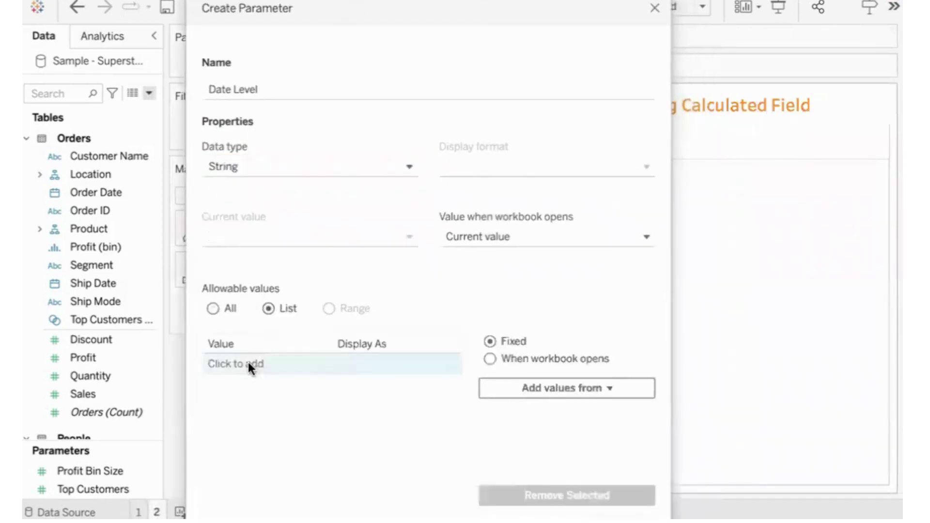
Add YTD and QTD as the first two values in the Date Level parameter's list.
left_click(249, 363)
type("YTD")
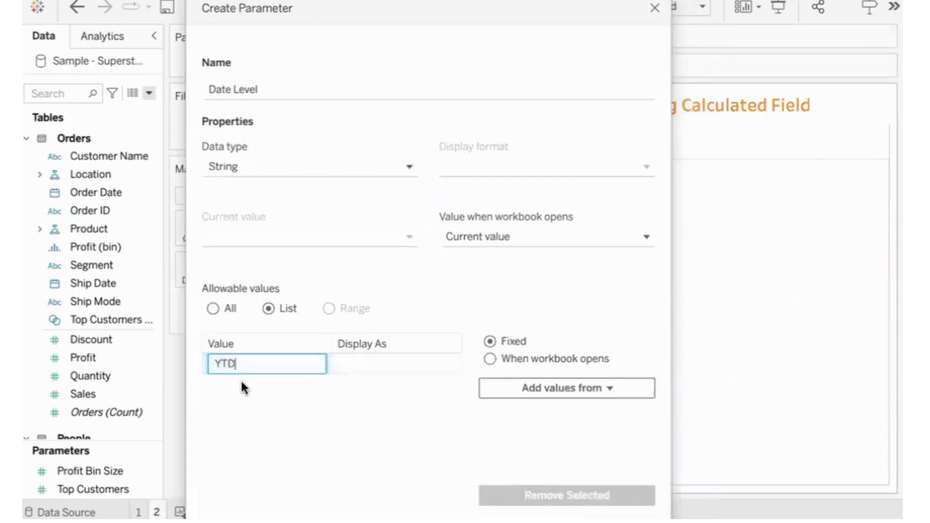
key("Return")
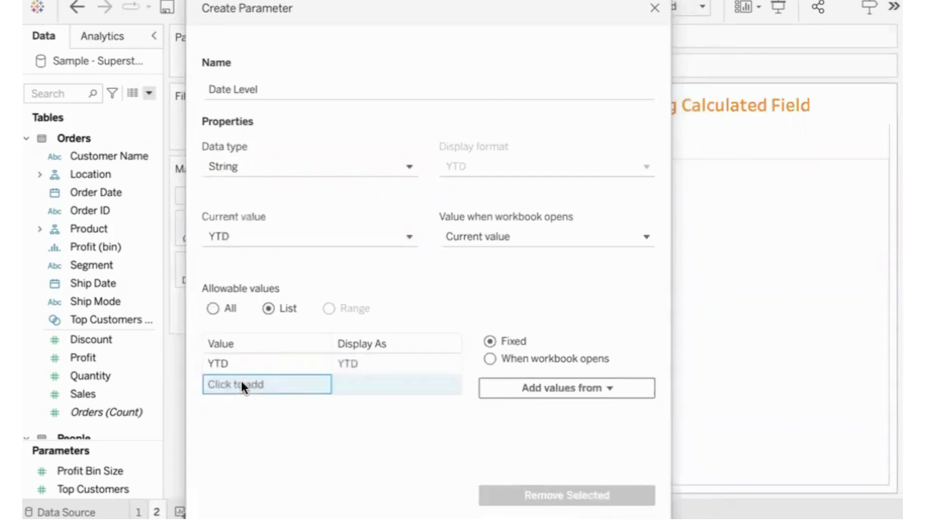
left_click(241, 383)
type("QTD")
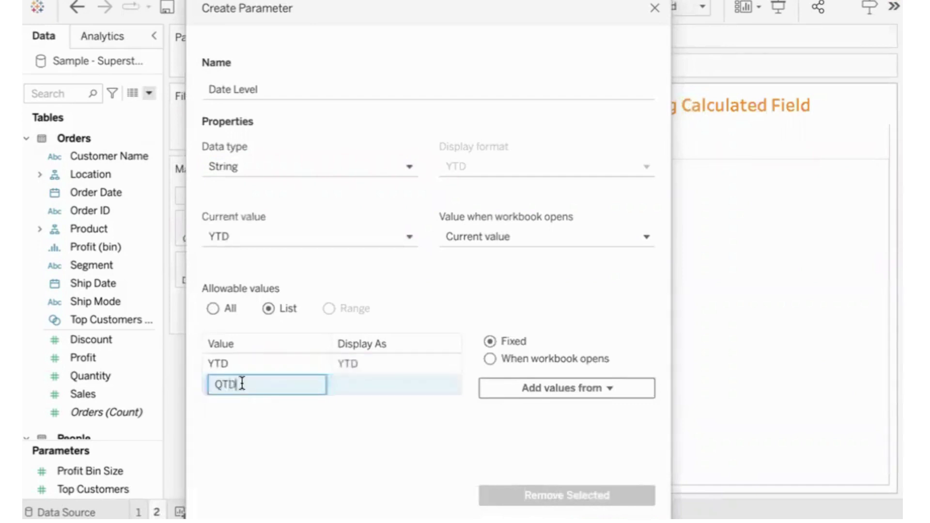
key("Return")
Add MTD as the third value in the parameter's list.
left_click(223, 406)
type("W")
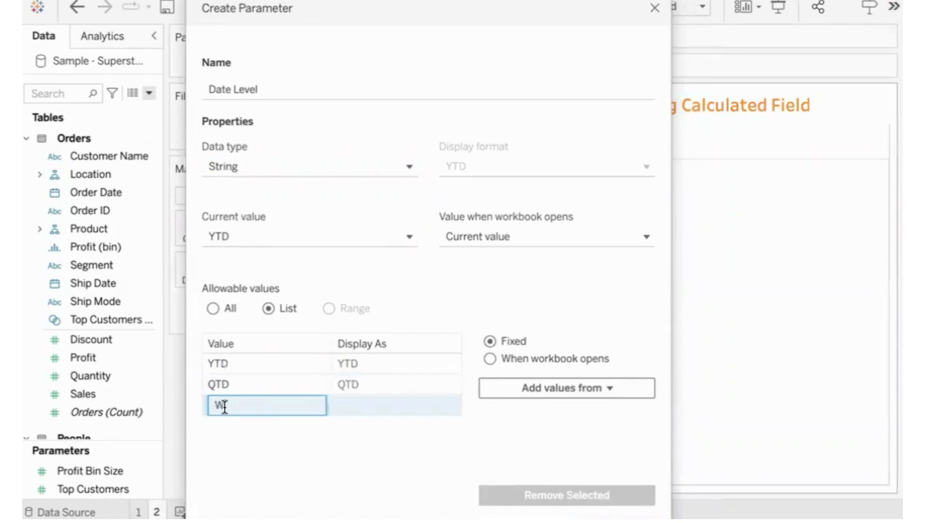
type("TD")
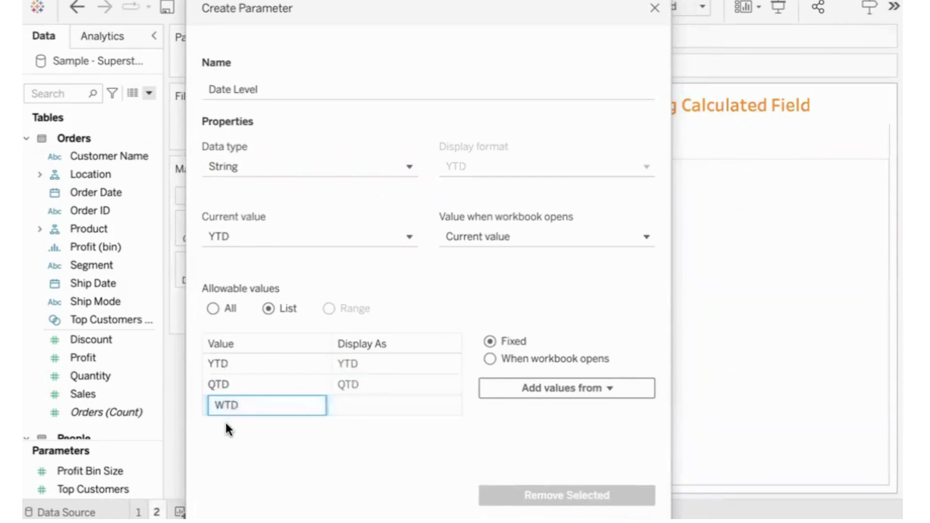
left_click(224, 407)
key("BackSpace")
type("M")
key("Return")
Add WTD and Today as the last two values in the parameter's list.
left_click(225, 424)
type("WTD")
key("Return")
left_click(233, 448)
type("Today")
key("Return")
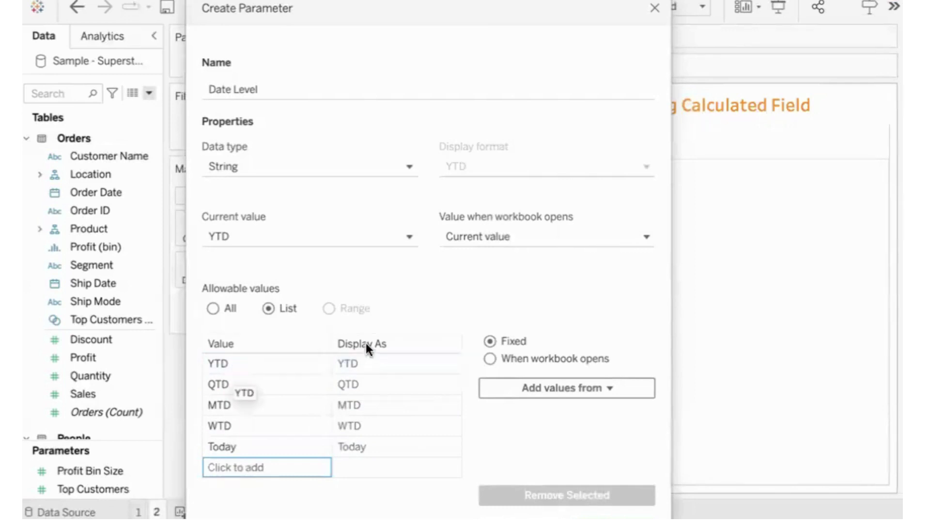
Try Year To Date as the display name of the YTD value and restore it to YTD.
left_click(358, 362)
type("ear T")
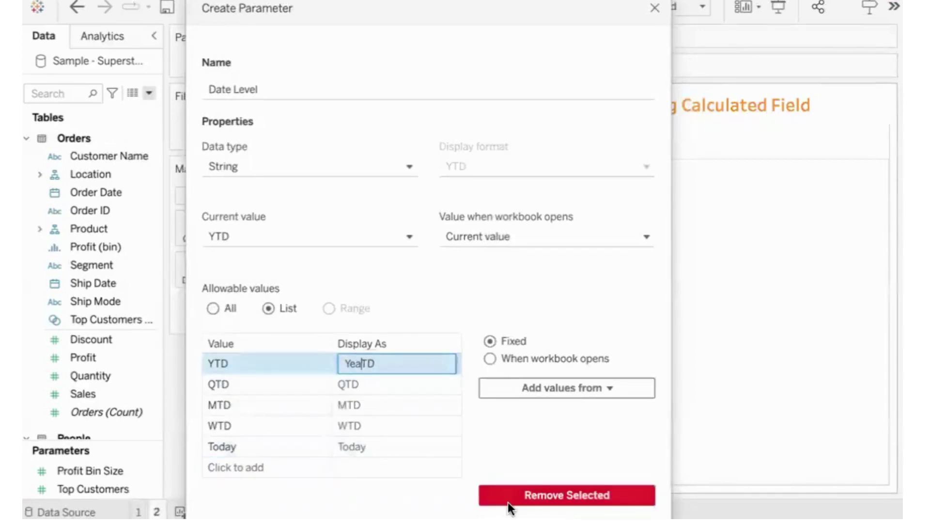
type("o")
key("Right")
type("ate")
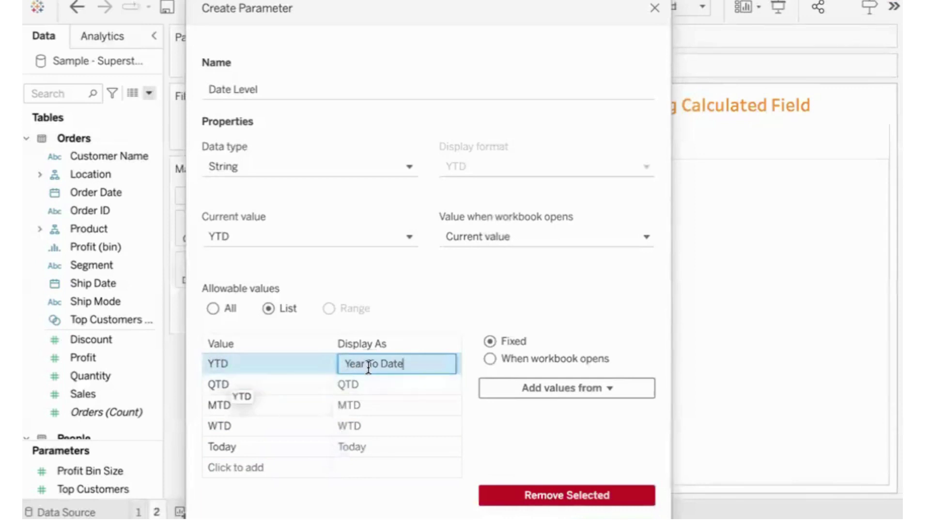
left_click_drag(409, 365, 348, 365)
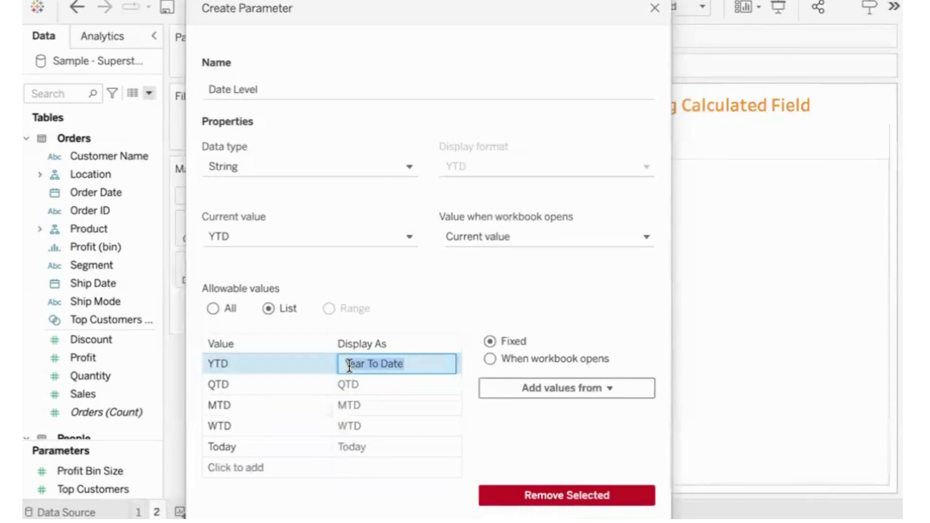
type("YTD")
key("Return")
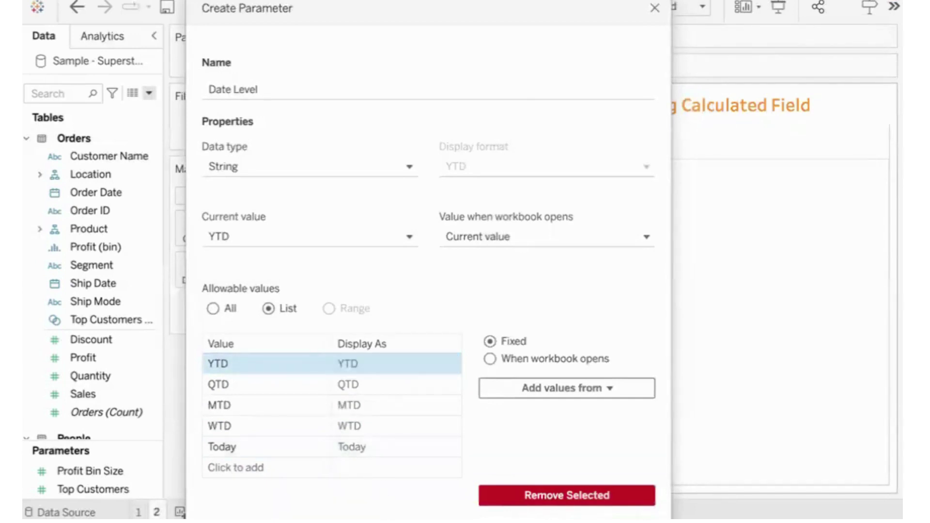
Create the Date Level parameter and show its control on the sheet.
key("Return")
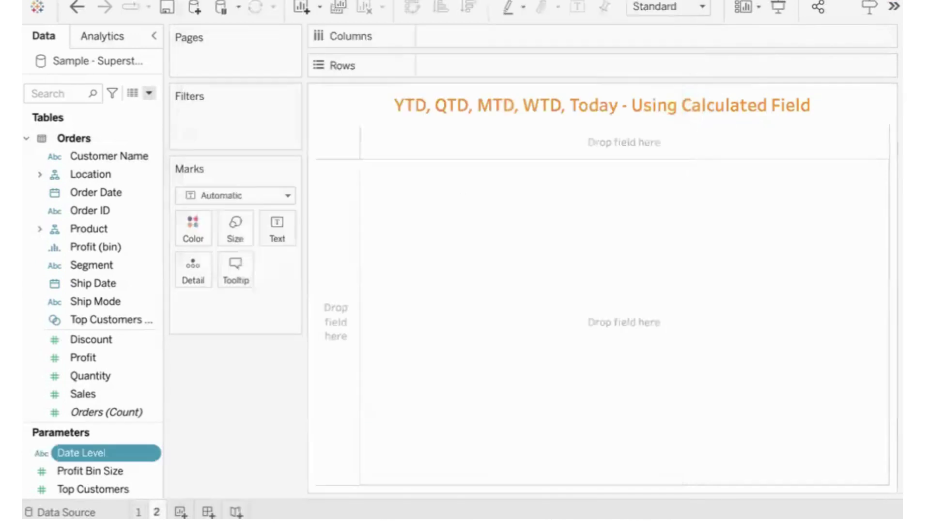
left_click(143, 454)
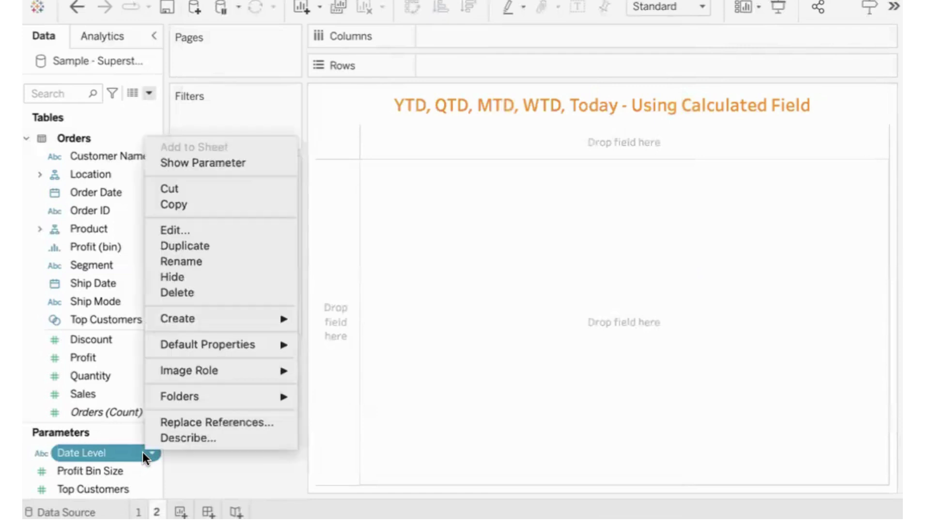
left_click(265, 163)
Try QTD in the Date Level parameter control and return the selection to YTD.
left_click(815, 120)
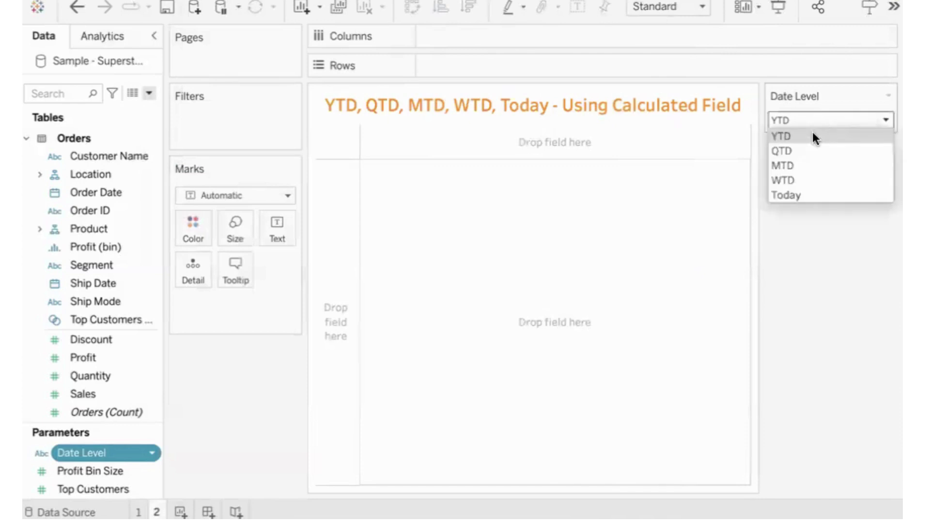
left_click(807, 149)
left_click(801, 116)
left_click(783, 135)
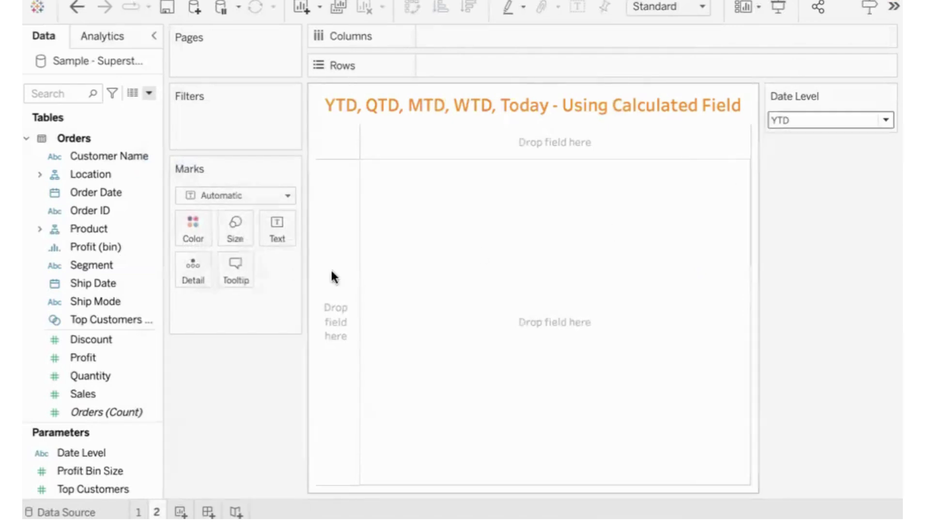
Add a new worksheet and name it Date trunc.
left_click_drag(305, 266, 250, 262)
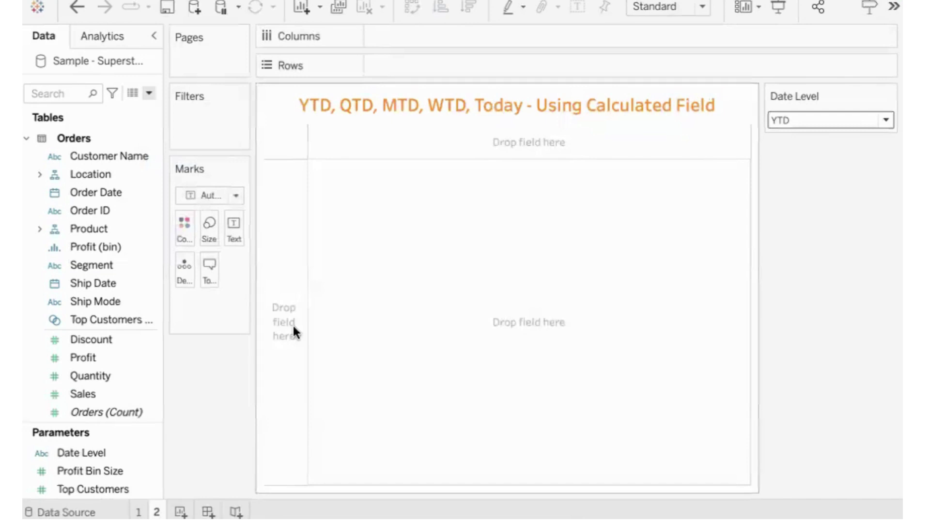
left_click(180, 514)
double_click(180, 513)
type("Date trunc")
key("Return")
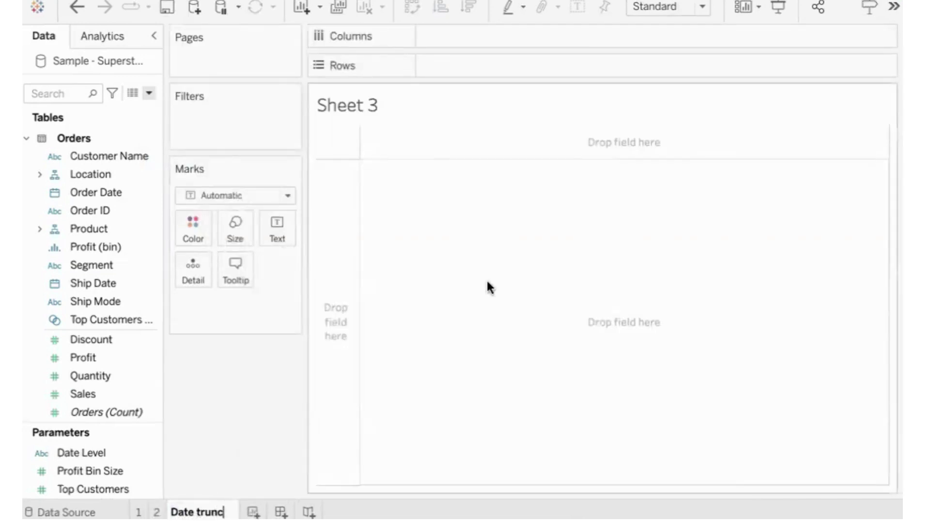
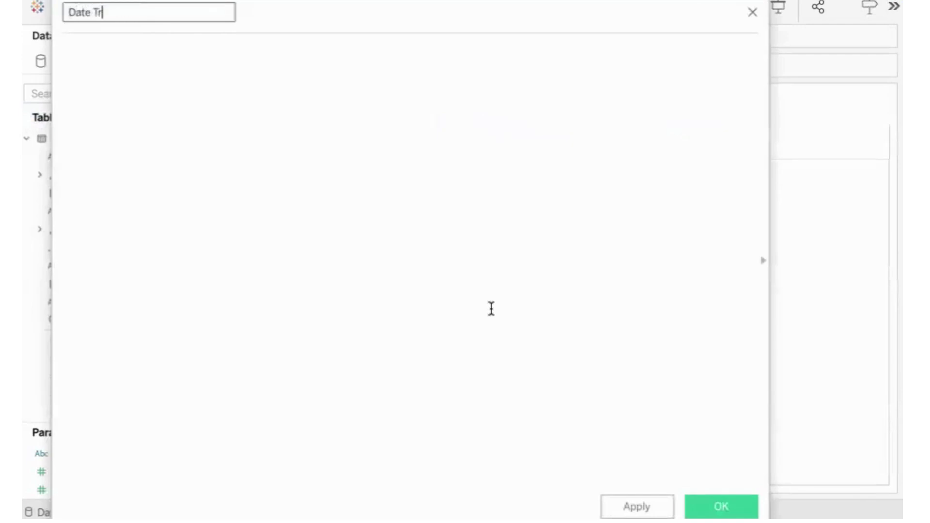
Start a calculated field named Date Trunc and shrink and move its editor clear of the field list.
mouse_move(256, 2)
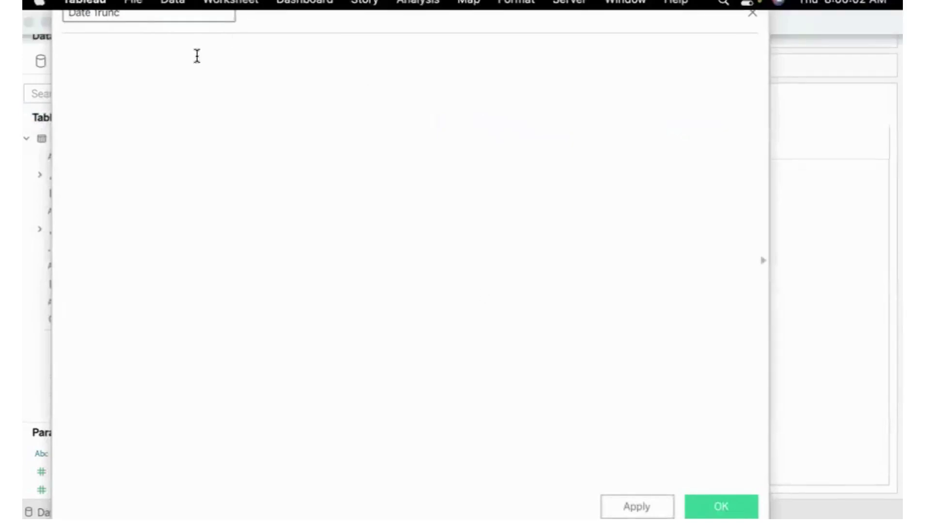
left_click_drag(52, 77, 232, 81)
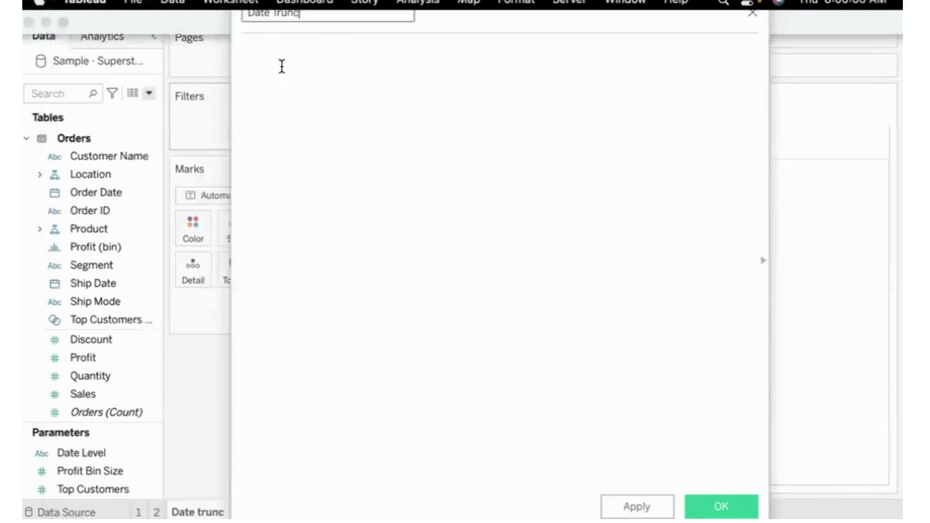
left_click_drag(254, 2, 332, 245)
left_click_drag(472, 50, 539, 141)
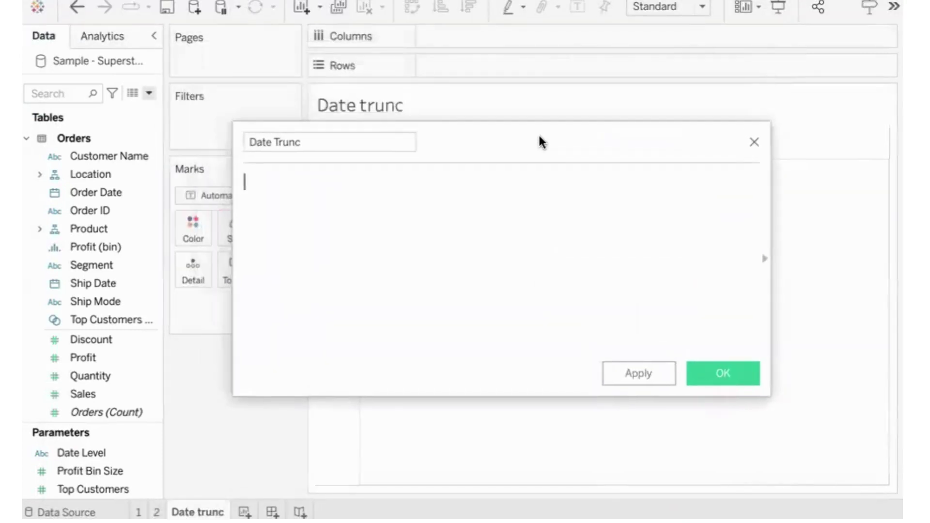
Enter the formula DATETRUNC('year',[Order Date]) in the Date Trunc calculated field.
type("date")
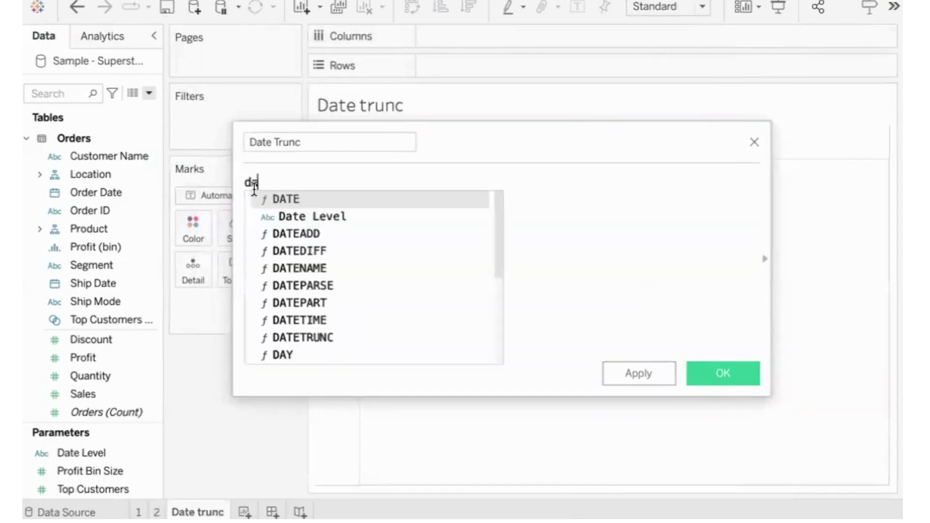
key("Down")
key("Down")
key("Down")
key("Down")
key("Down")
key("Down")
key("Down")
key("Down")
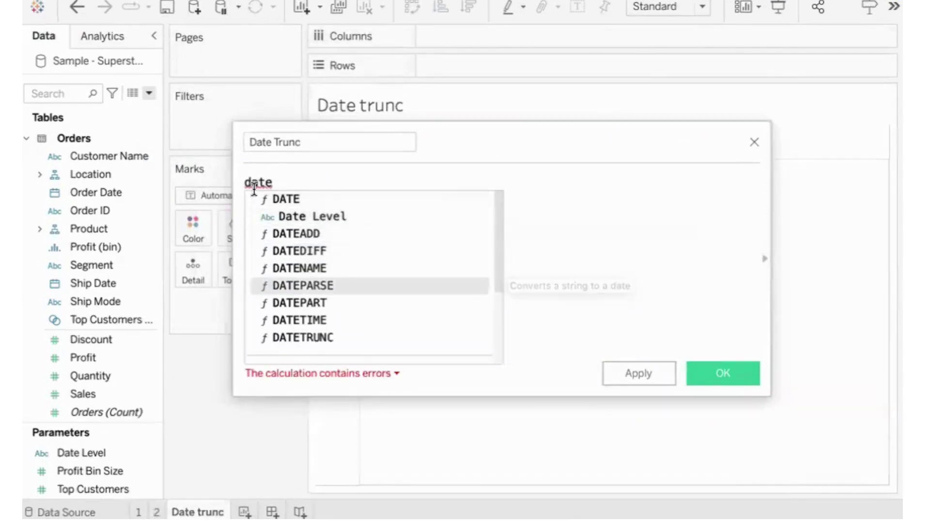
key("Return")
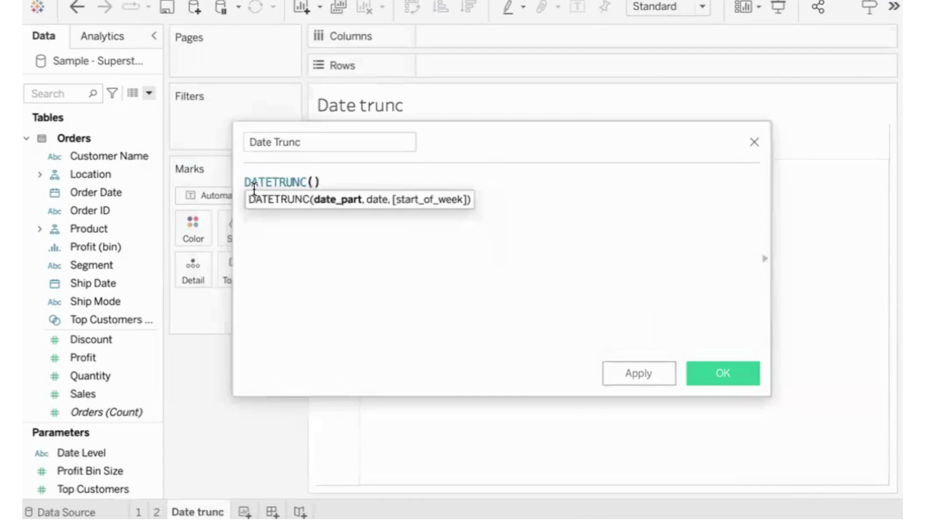
type("'year',")
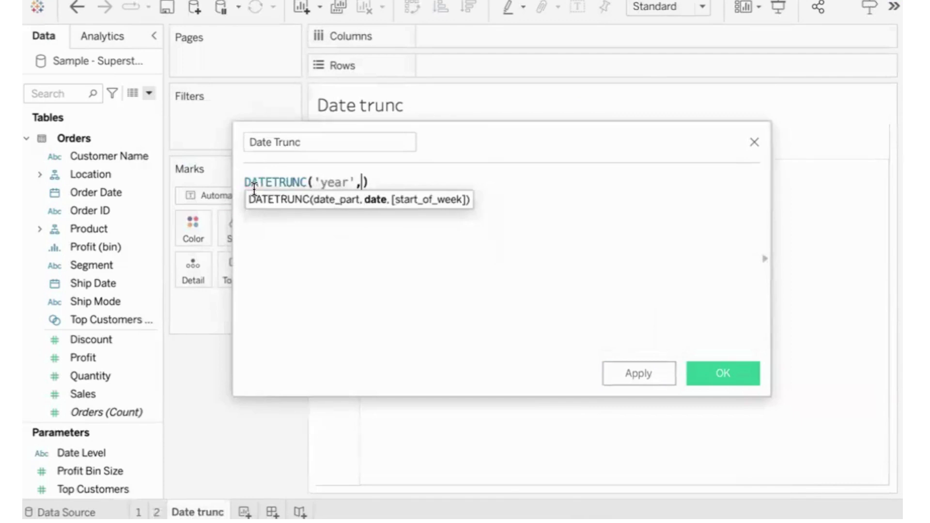
left_click_drag(93, 194, 364, 191)
Below the formula, write a datepart line with the examples 'year' and 'quarter'.
key("Return")
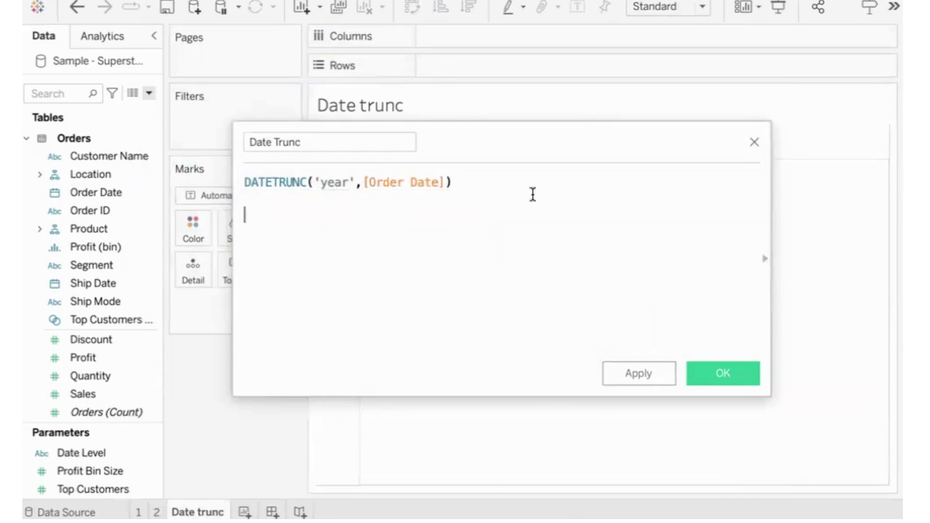
type("date")
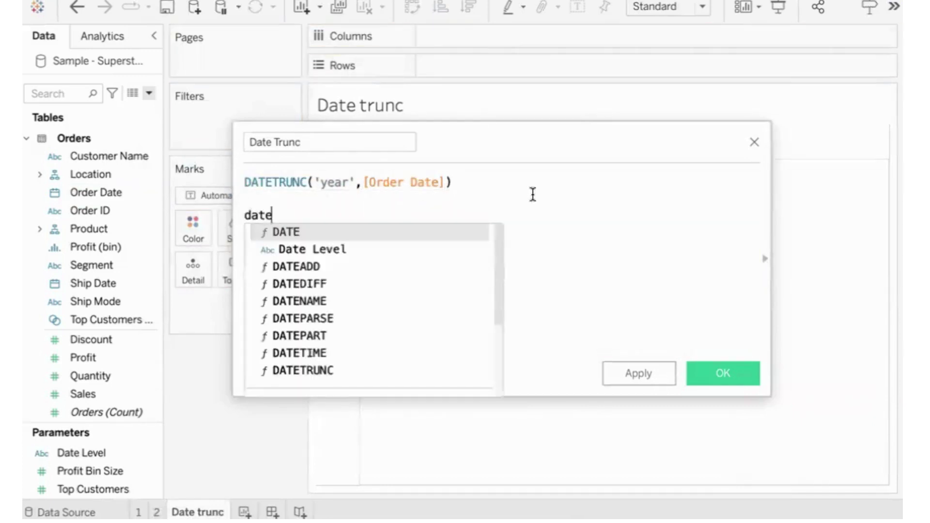
type("part")
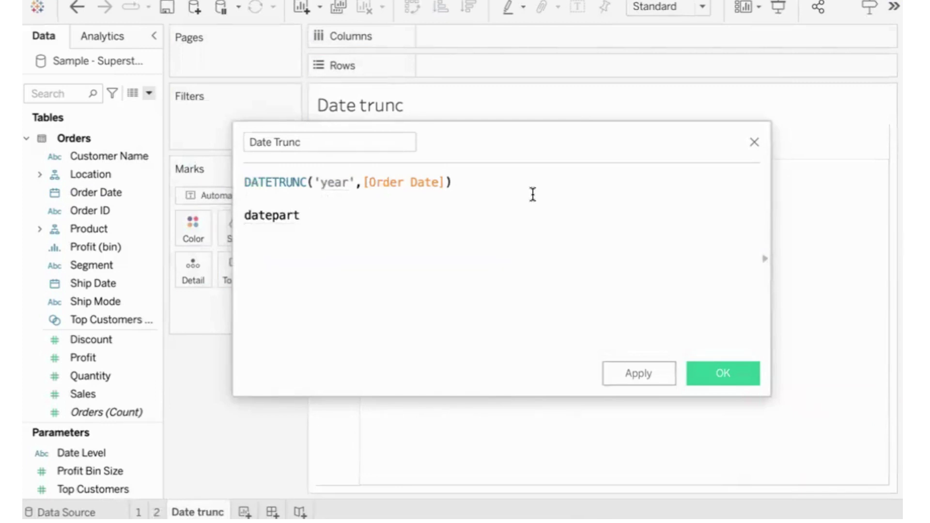
left_click(331, 183)
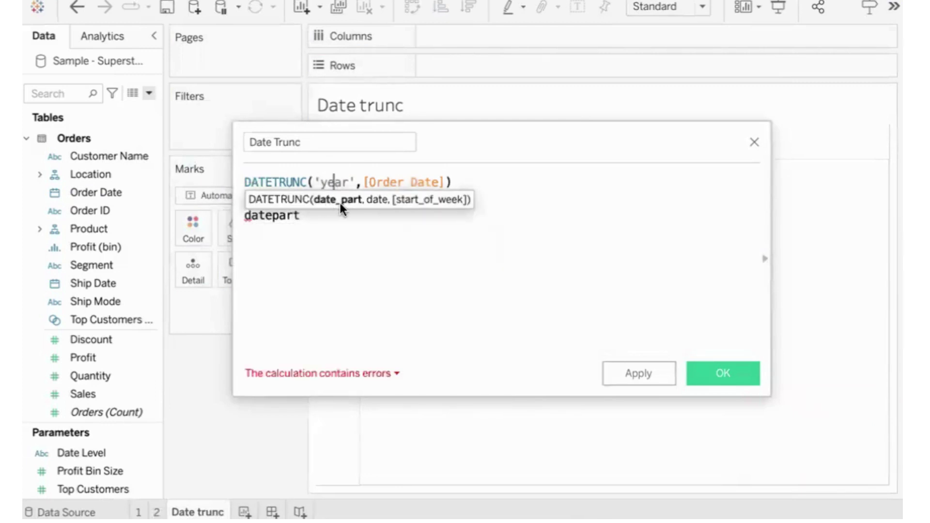
left_click(320, 216)
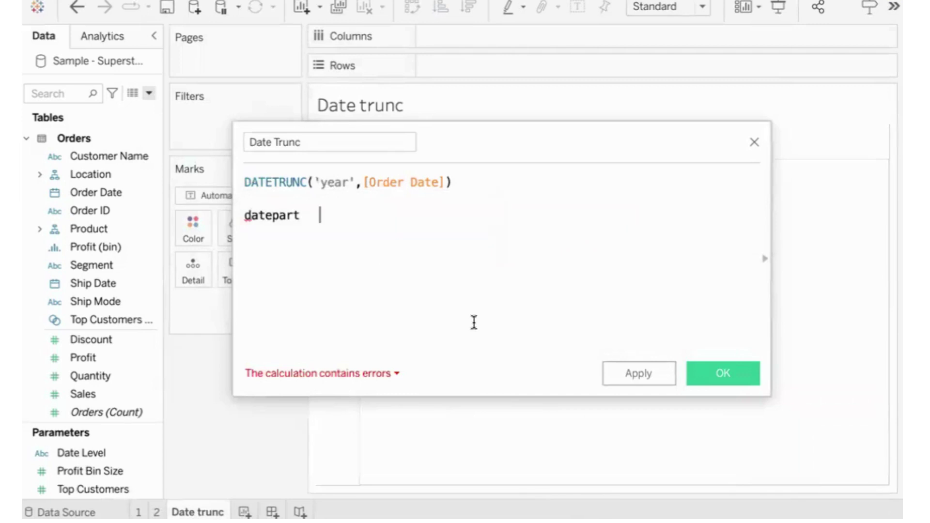
type("'year'")
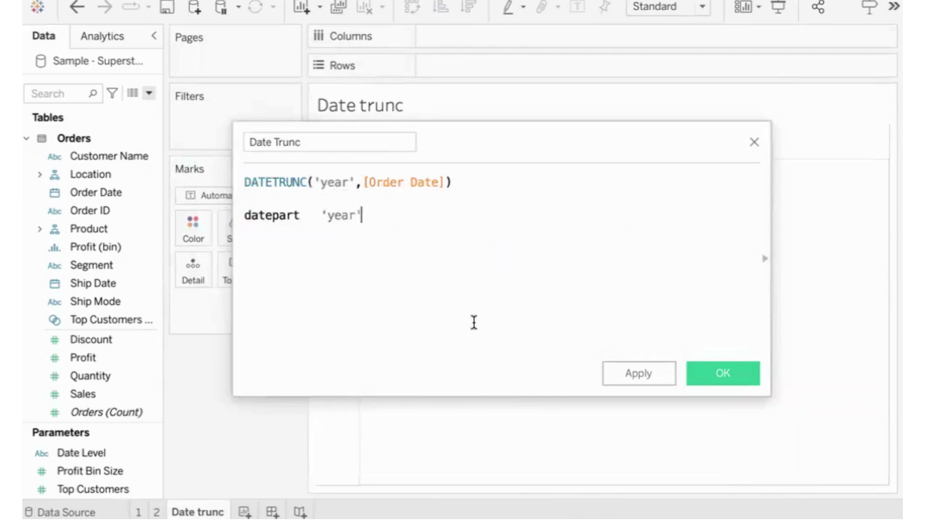
type("   'quater")
key("BackSpace")
key("BackSpace")
key("BackSpace")
type("rter'")
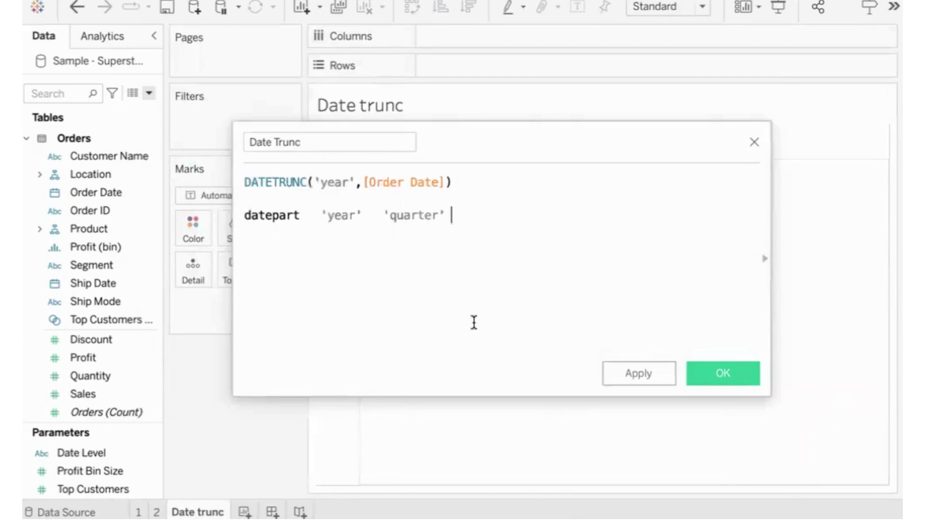
Add the example 'month' to the datepart line in the Date Trunc calculation.
type("  'month")
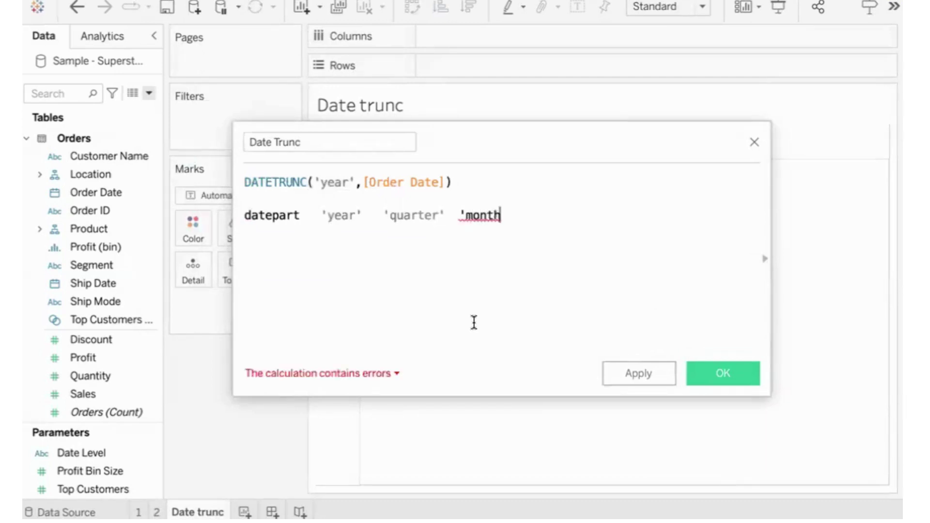
type("s'")
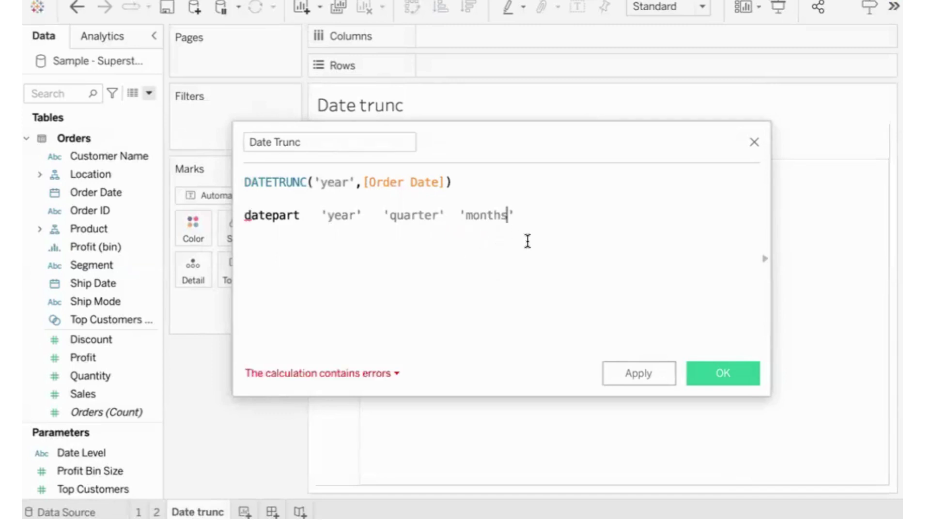
key("BackSpace")
left_click_drag(460, 214, 552, 209)
left_click_drag(316, 214, 390, 214)
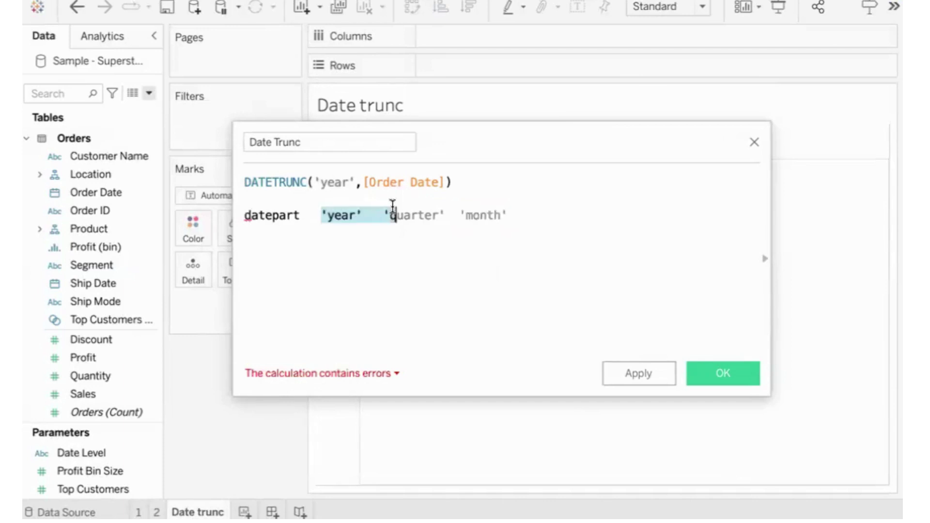
Extend the datepart line with the examples 'day' and 'week', and highlight the listed examples.
left_click(533, 215)
type("'day")
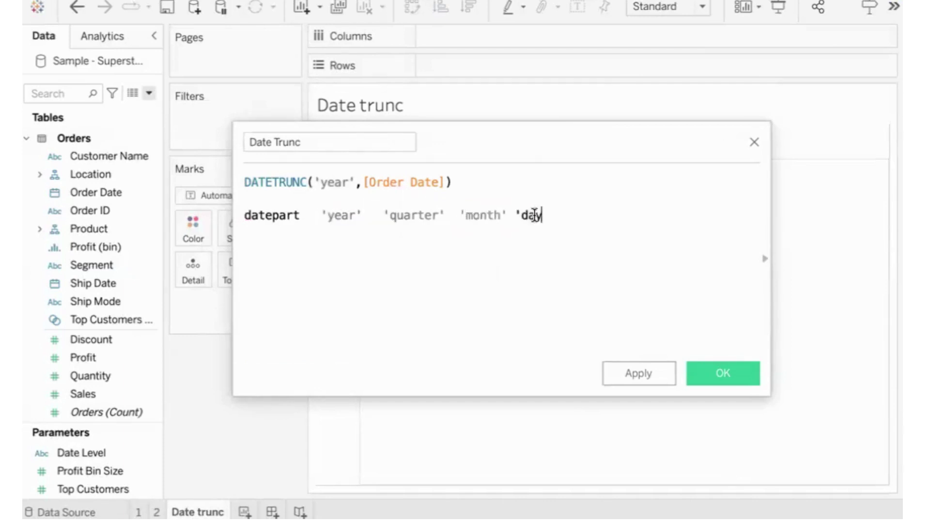
type("' 'week")
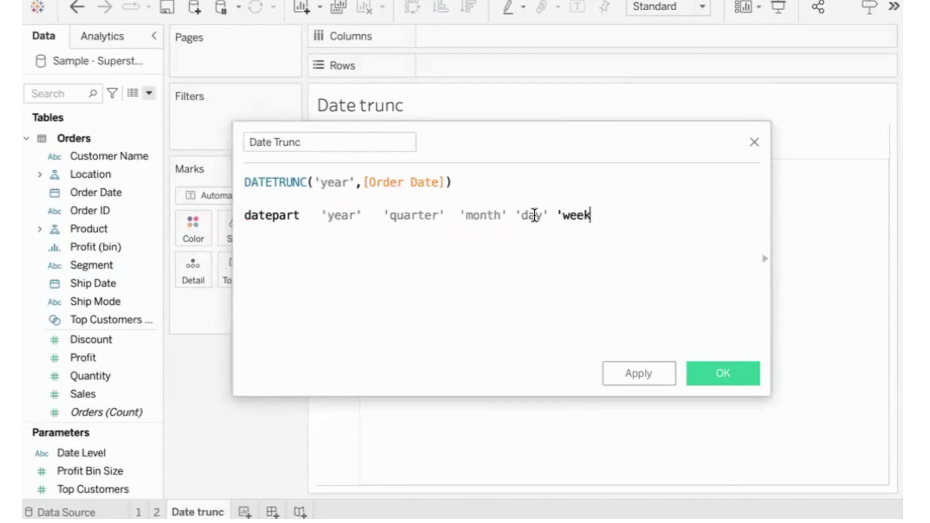
type("' ")
type("'hour'")
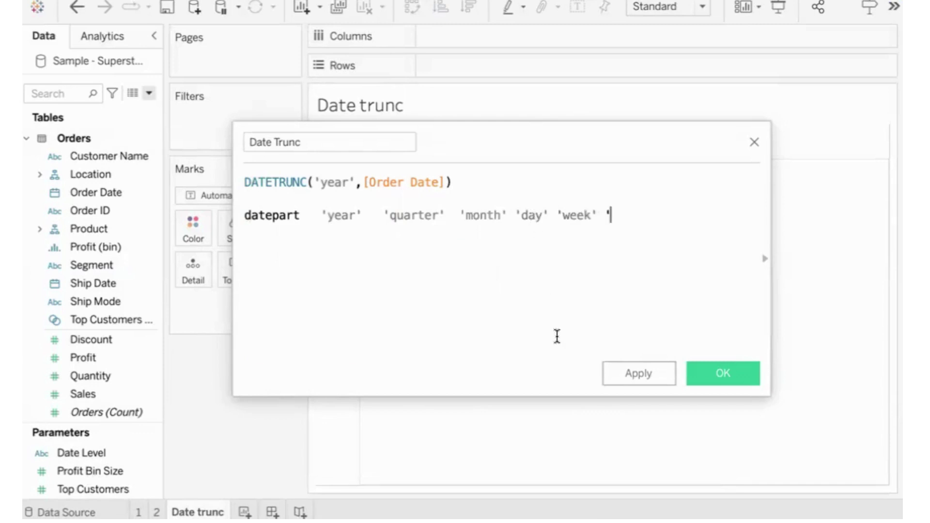
key("BackSpace")
key("BackSpace")
key("BackSpace")
key("BackSpace")
key("BackSpace")
key("BackSpace")
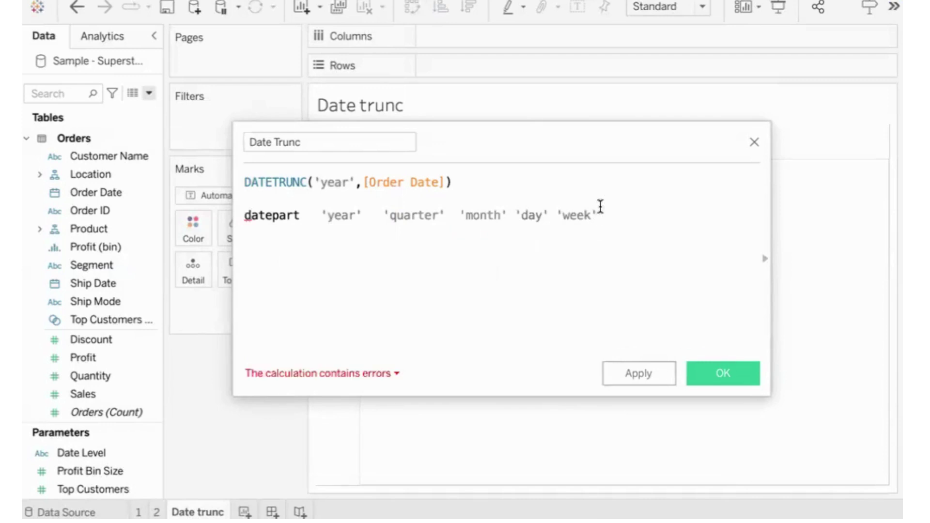
left_click(313, 215, "shift")
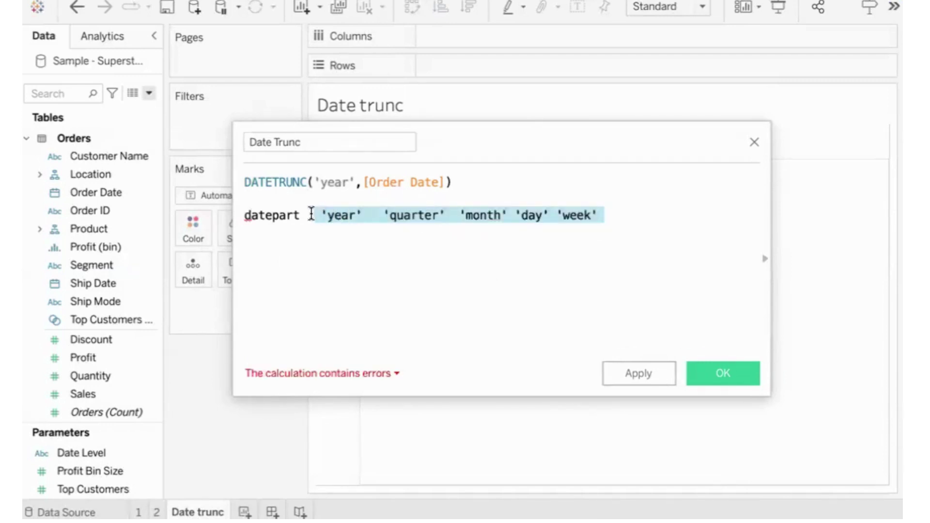
left_click(334, 249)
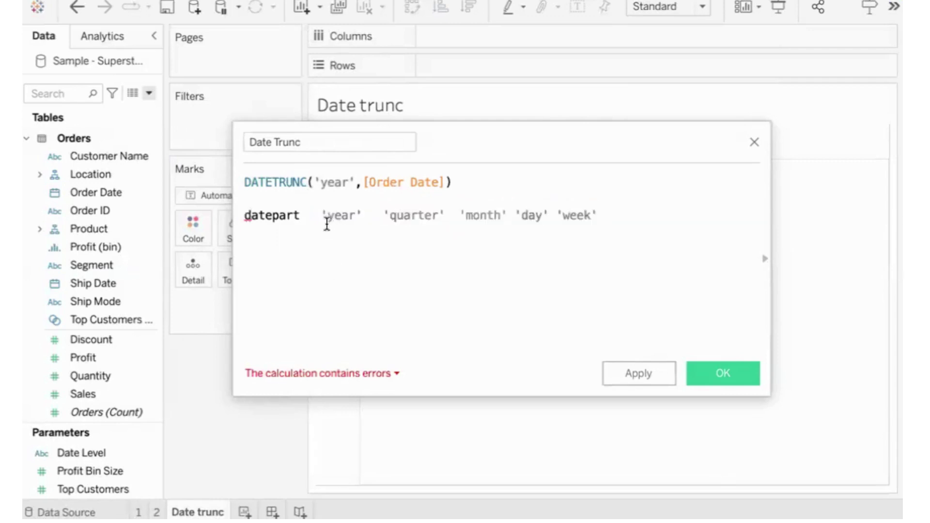
left_click_drag(318, 215, 365, 216)
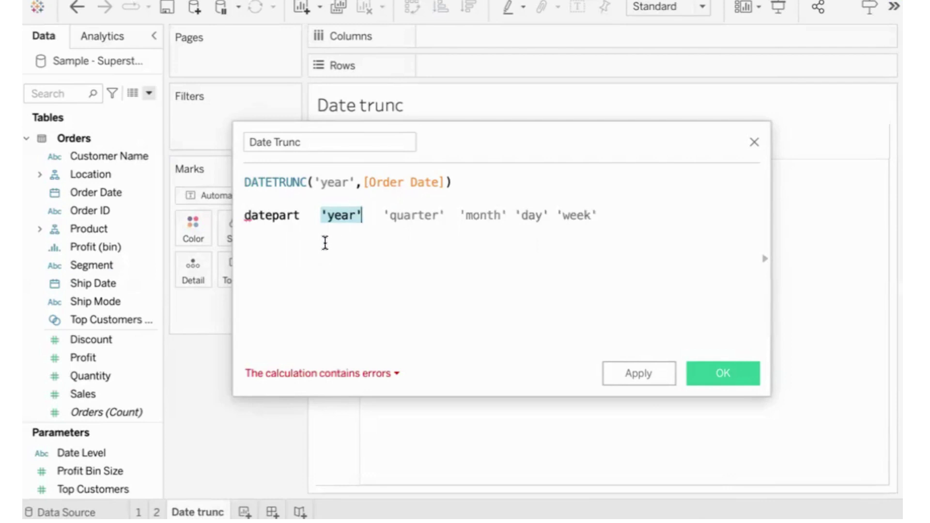
Delete the datepart line below the formula and save the Date Trunc calculated field.
triple_click(378, 215)
key("BackSpace")
key("BackSpace")
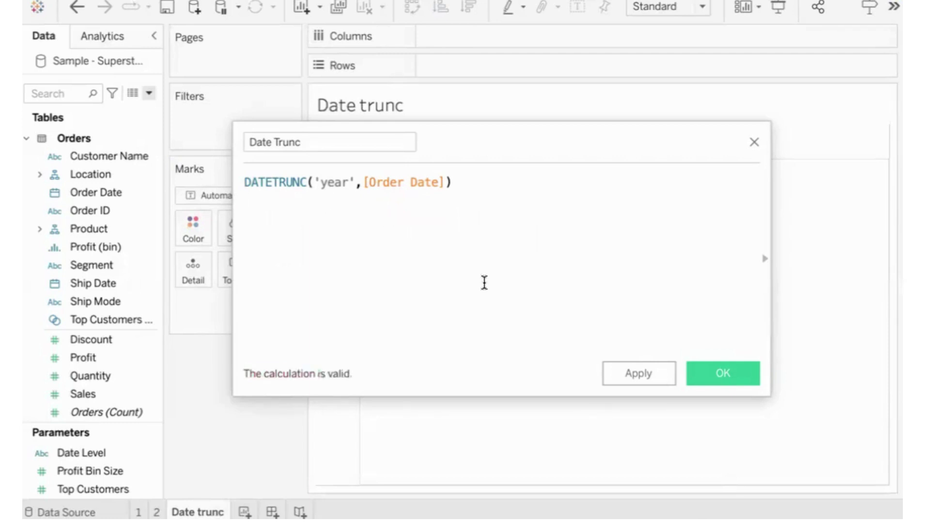
left_click(715, 371)
Build a text table of Profit with Order Date on rows, expand it to quarter, month and day, and clear the sheet.
left_click_drag(91, 211, 445, 60)
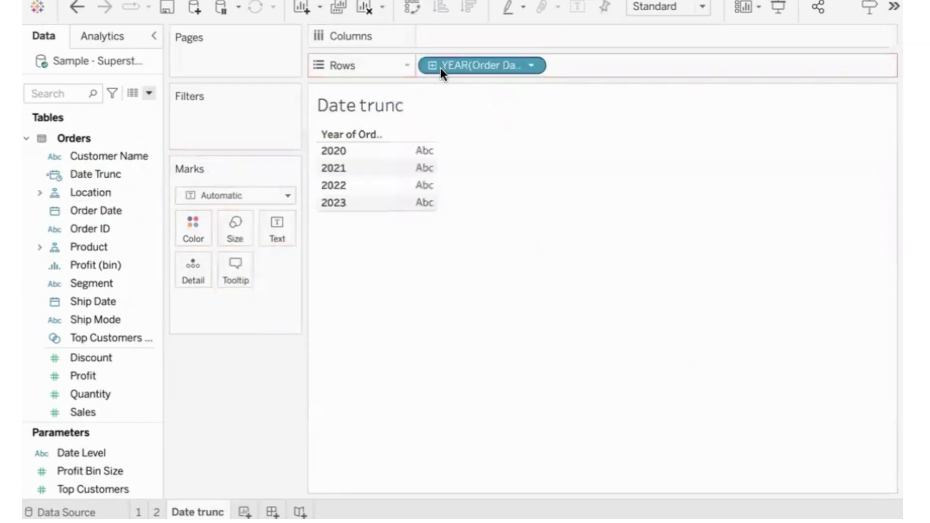
left_click_drag(92, 377, 278, 223)
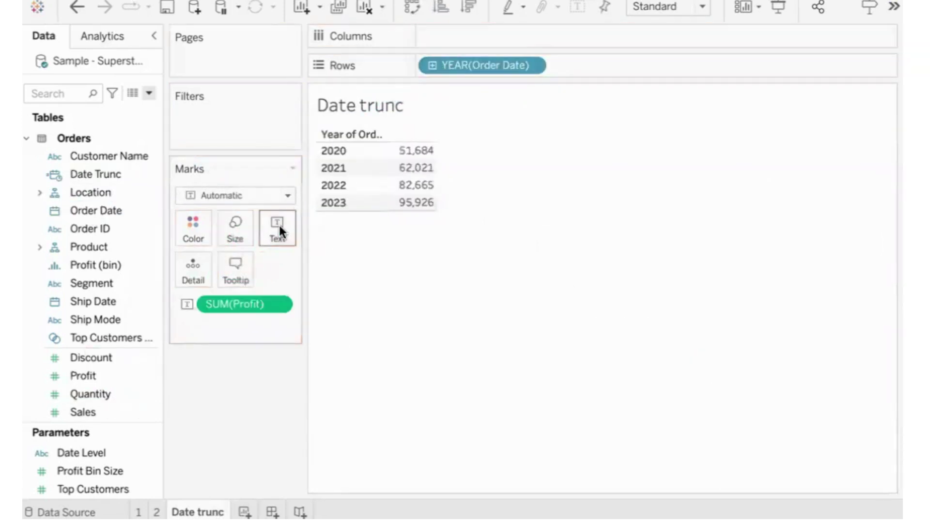
left_click(433, 66)
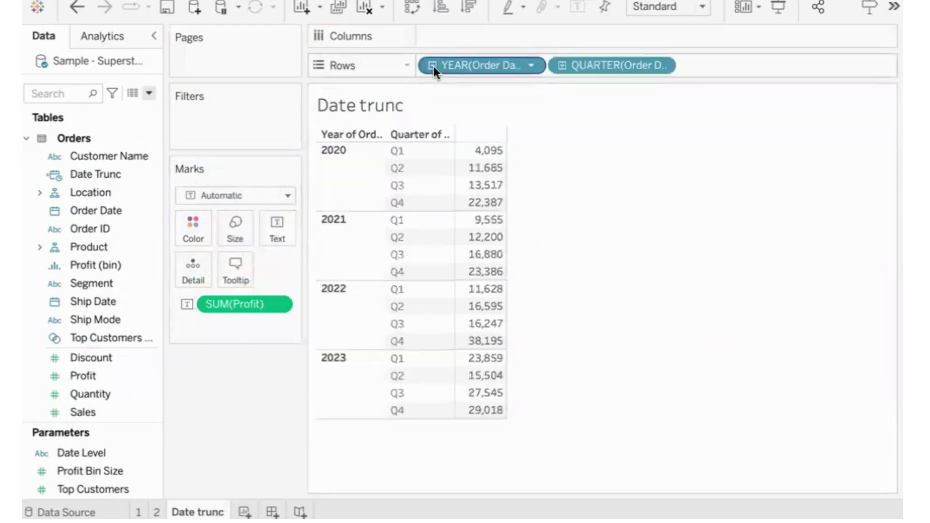
left_click(559, 65)
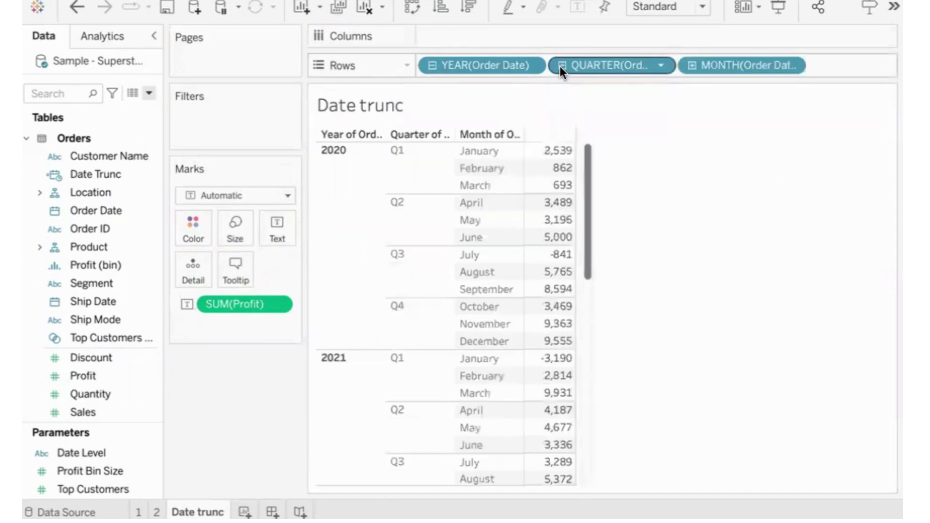
left_click(691, 66)
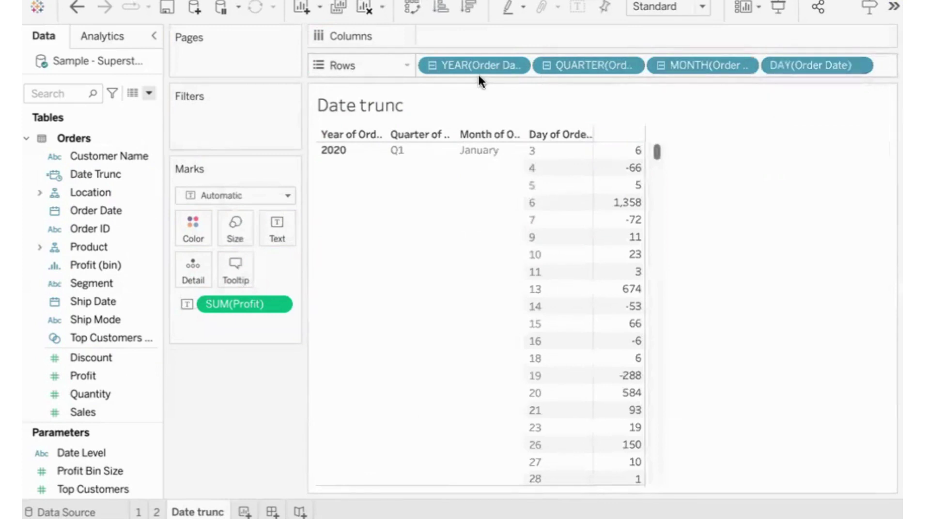
left_click(365, 8)
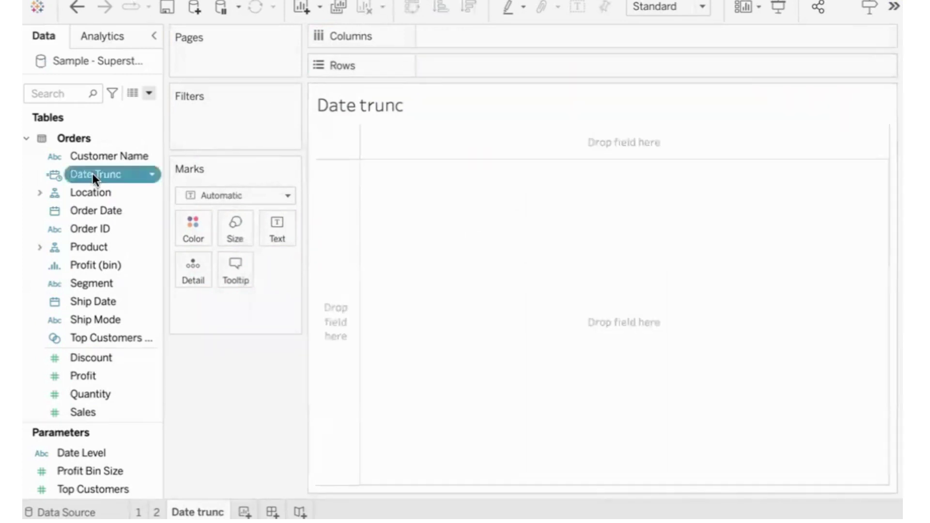
Build a text table of Profit with Date Trunc on rows, expand it down to day level, and clear the sheet.
left_click_drag(92, 174, 452, 68)
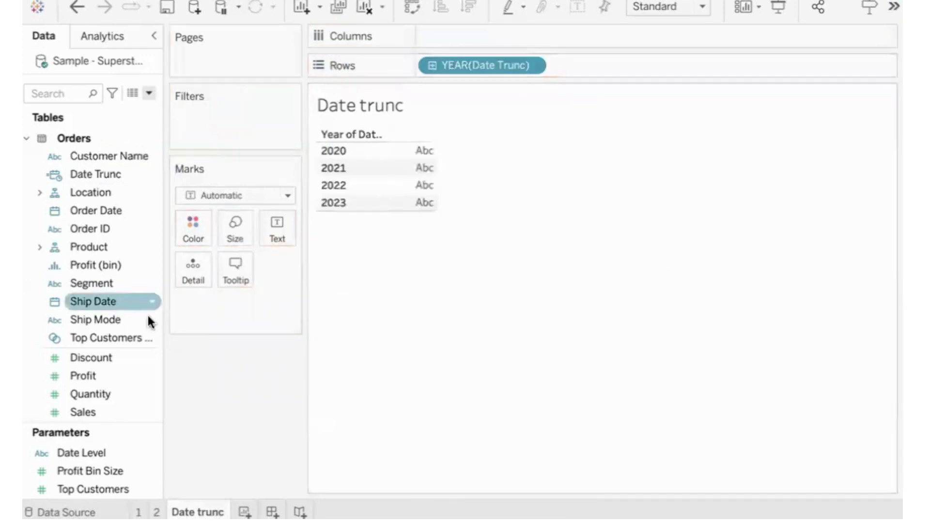
left_click_drag(100, 376, 277, 218)
left_click(432, 67)
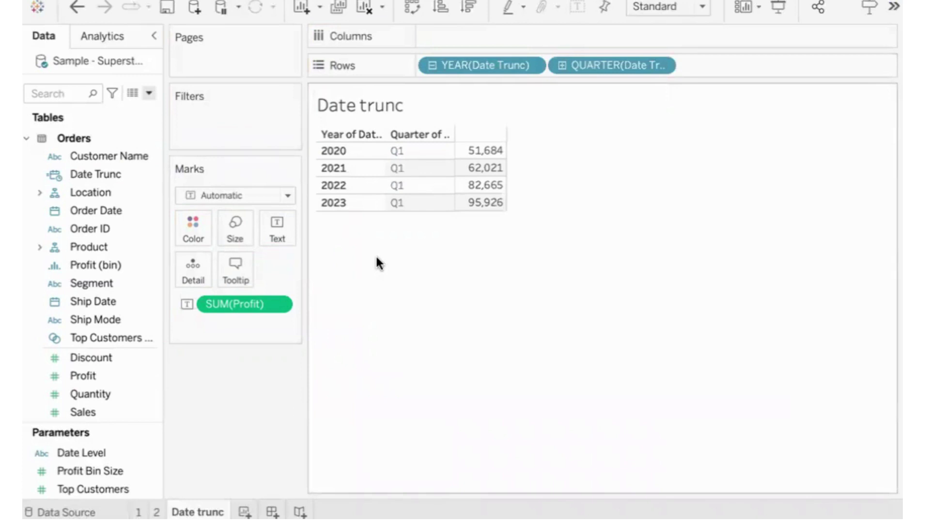
left_click(561, 66)
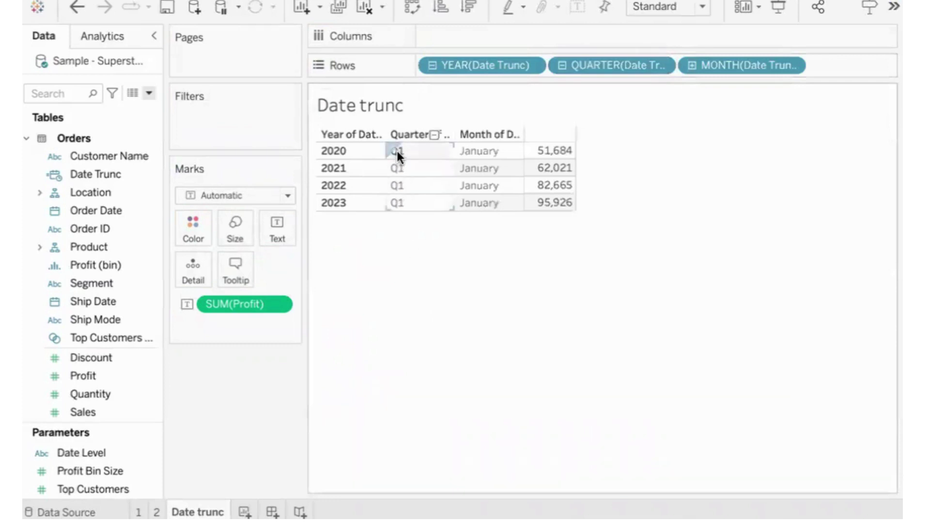
left_click(692, 62)
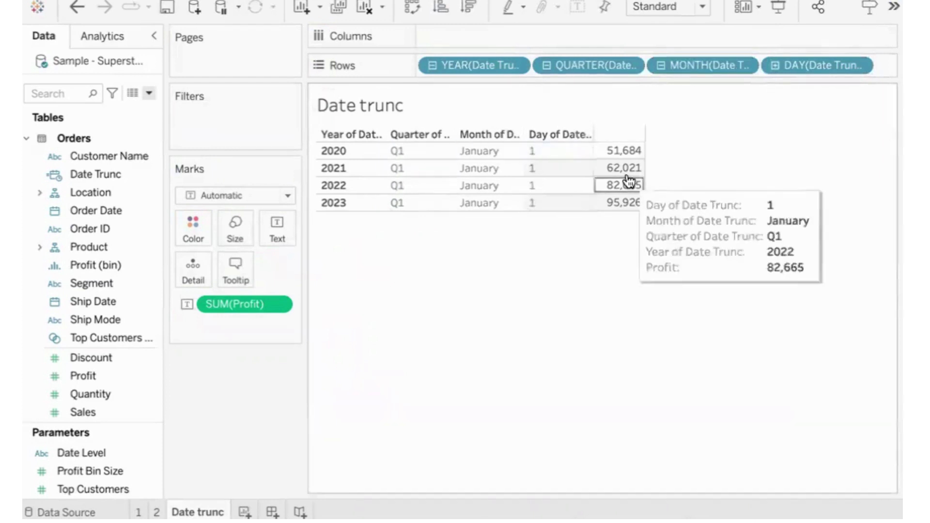
mouse_move(641, 154)
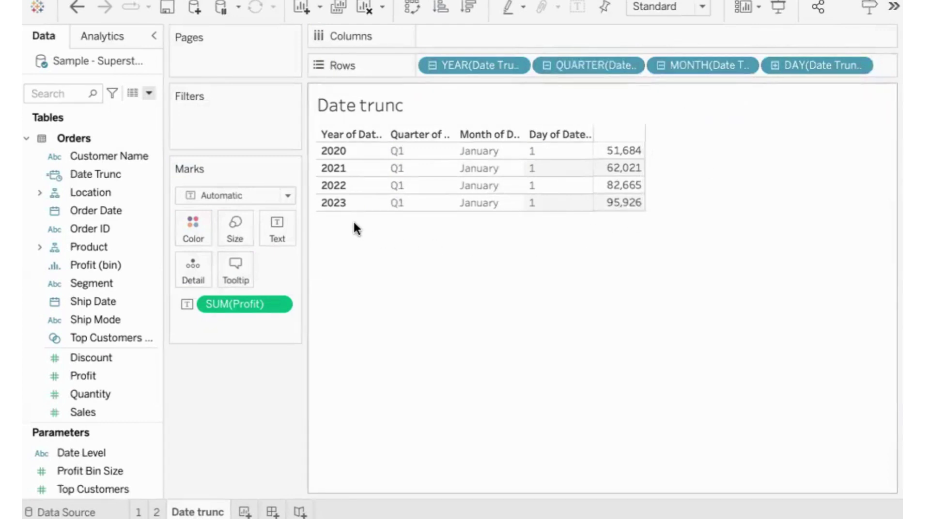
left_click(365, 11)
Change the date part in the Date Trunc calculated field to 'quarter' and save it.
left_click(155, 174)
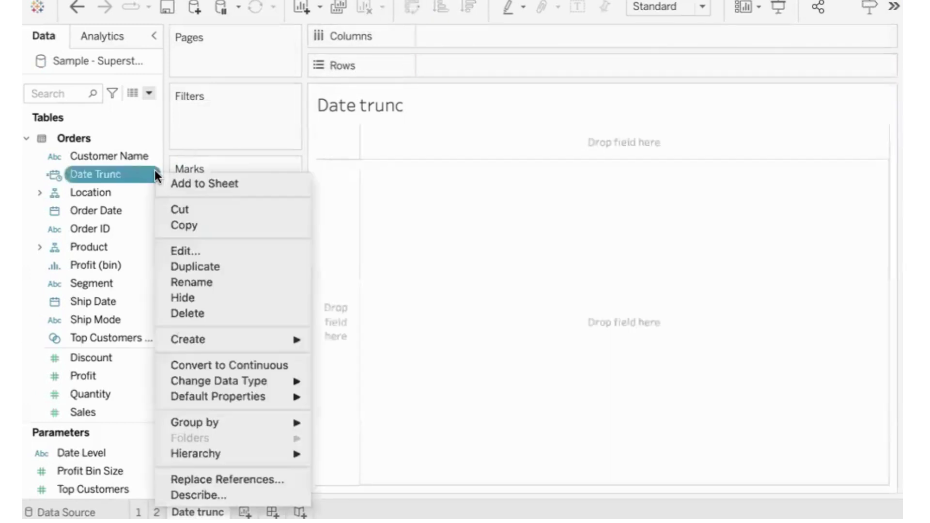
left_click(225, 249)
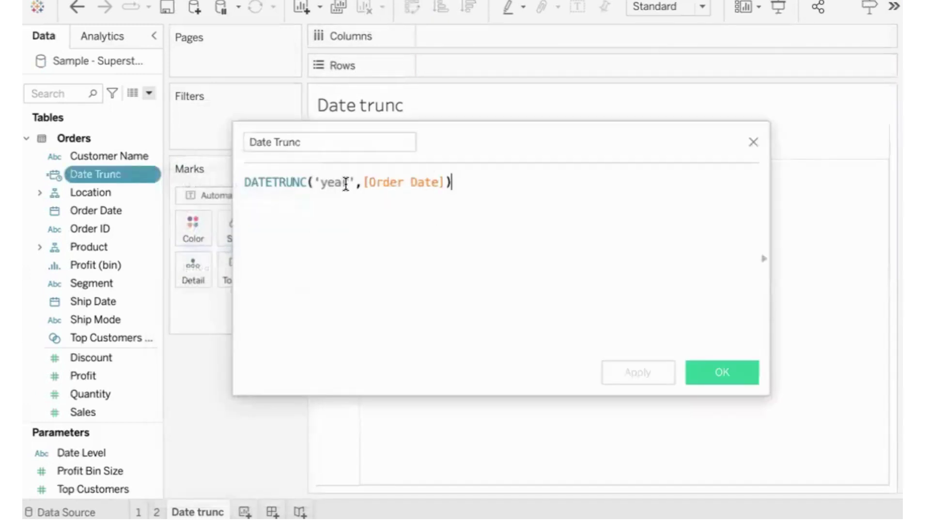
left_click_drag(346, 183, 320, 184)
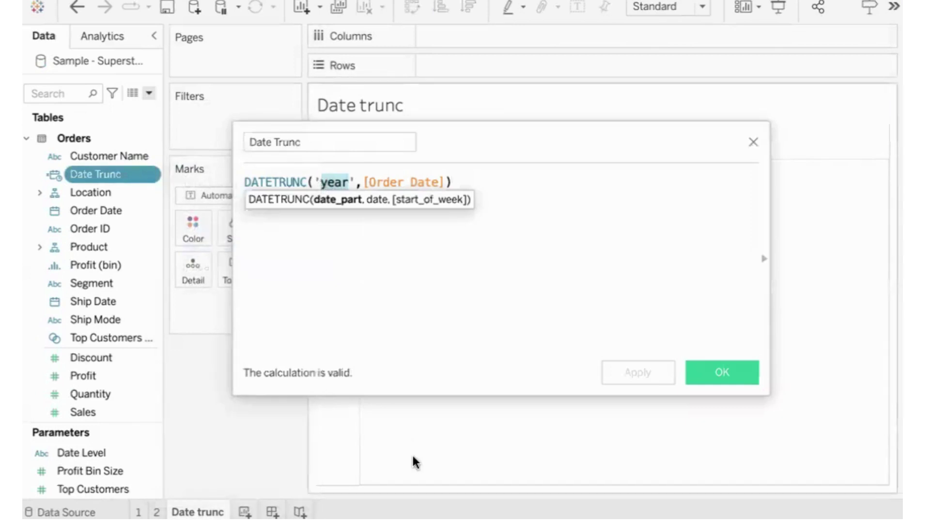
key("BackSpace")
type("quarter")
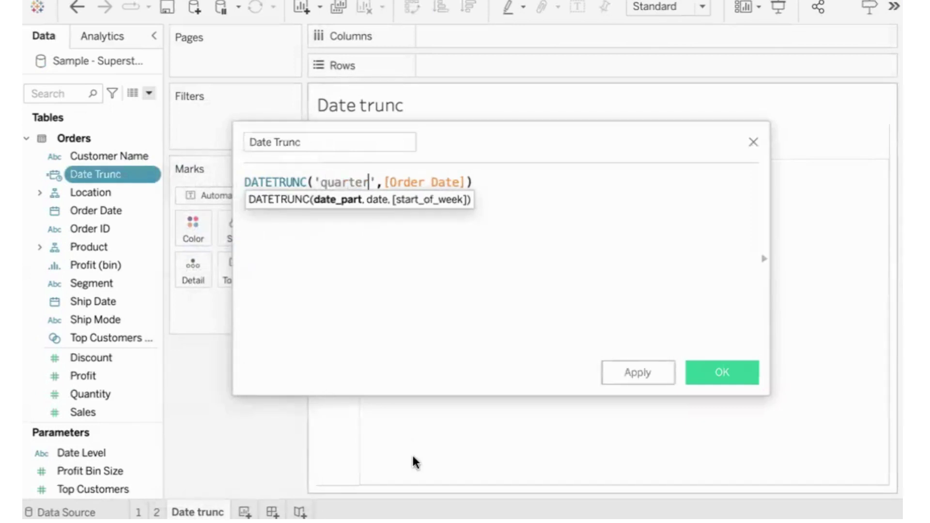
left_click(717, 371)
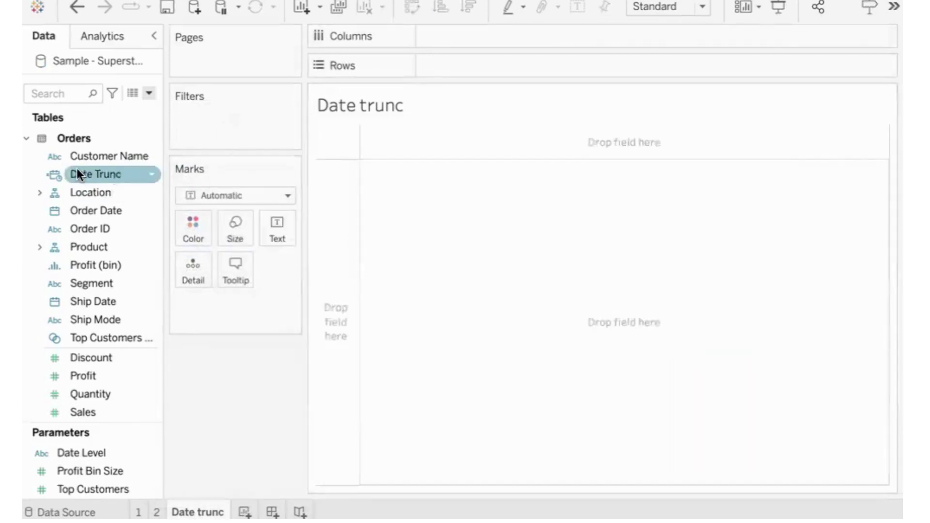
Show Profit as text with Date Trunc on rows, expanded to the quarter and month levels.
left_click_drag(77, 174, 435, 62)
left_click_drag(83, 376, 264, 228)
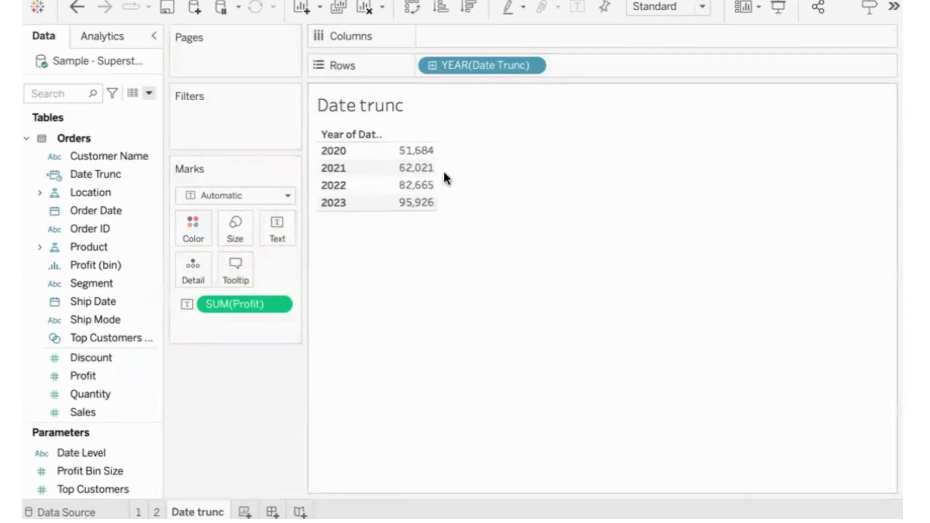
left_click(432, 66)
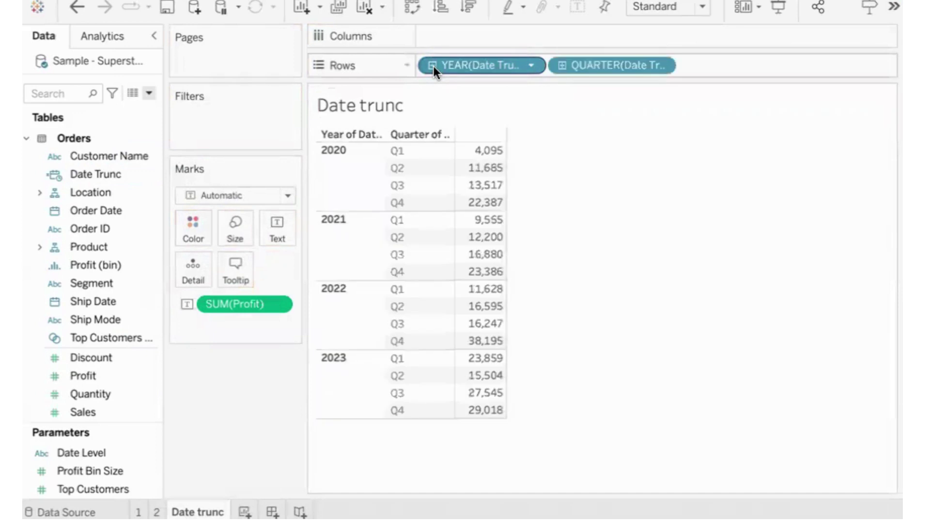
left_click(561, 66)
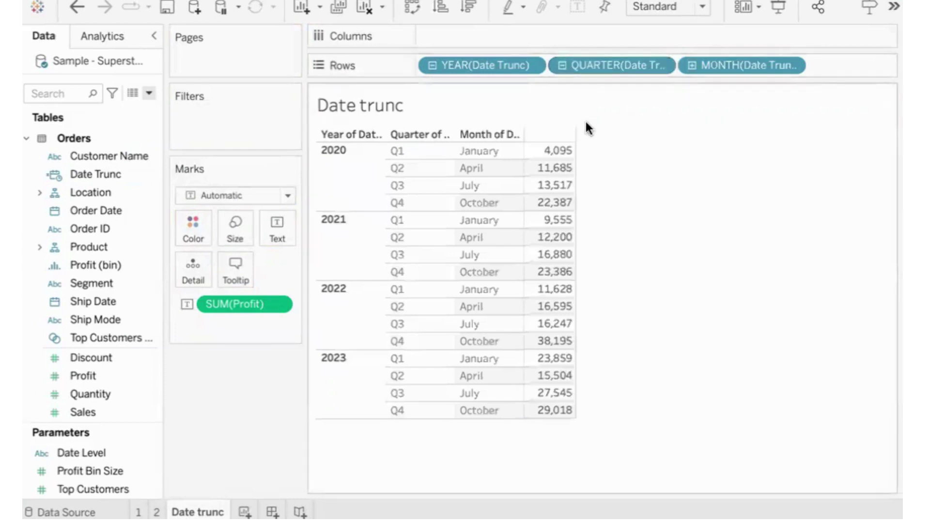
Compare profit per Date Trunc level by collapsing and re-expanding the quarter, and briefly expanding the month to days.
left_click(562, 66)
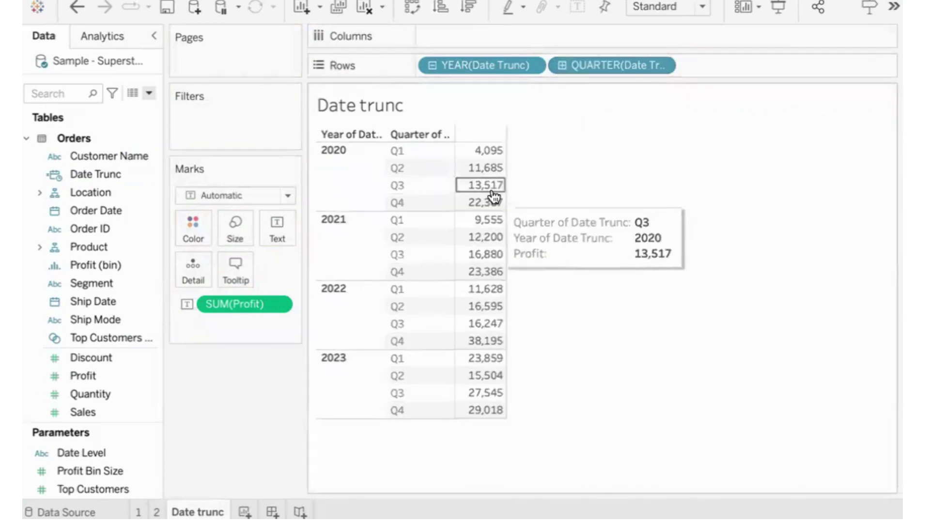
left_click(562, 66)
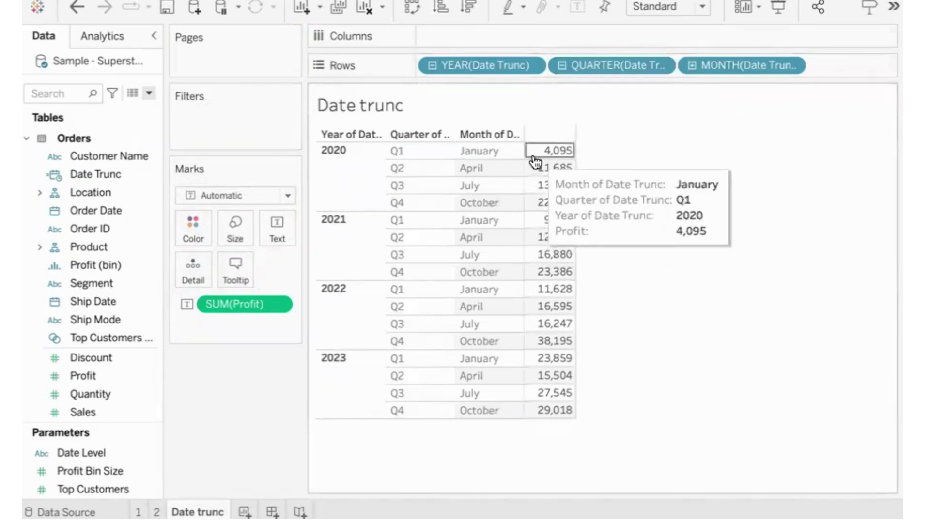
mouse_move(538, 212)
mouse_move(540, 158)
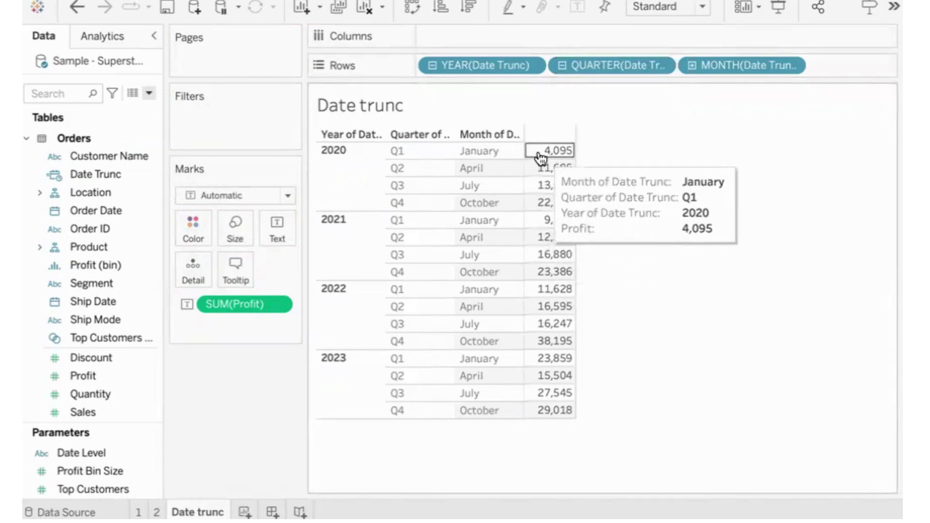
left_click(691, 64)
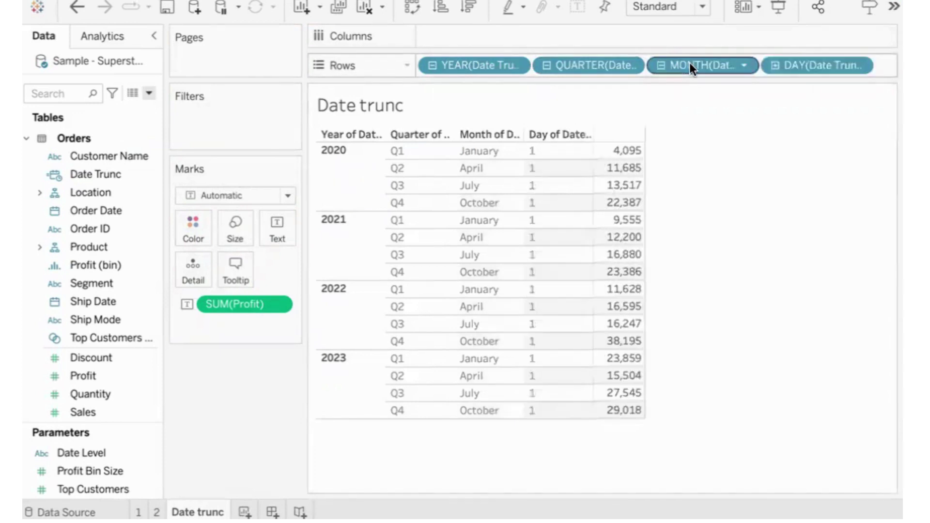
left_click(660, 65)
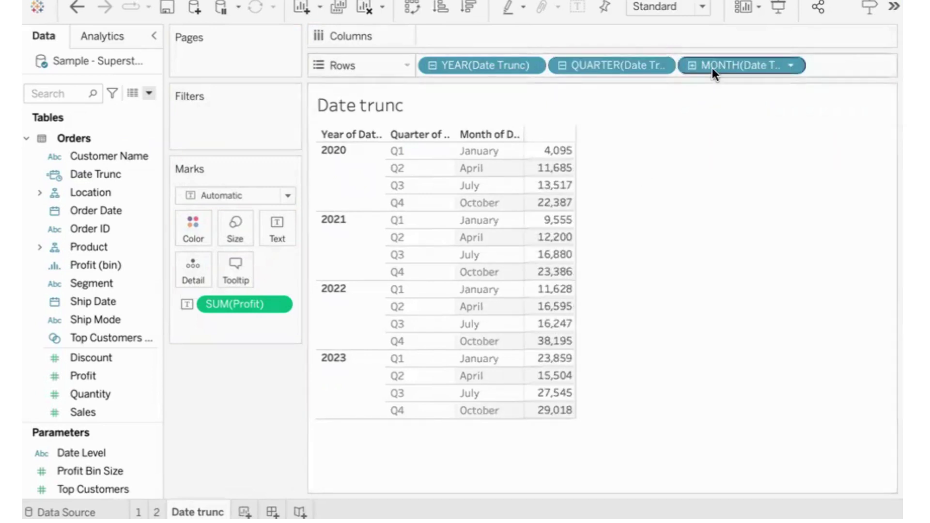
Remove the month level of Date Trunc from the rows and clear the Date trunc sheet.
left_click_drag(712, 68, 697, 181)
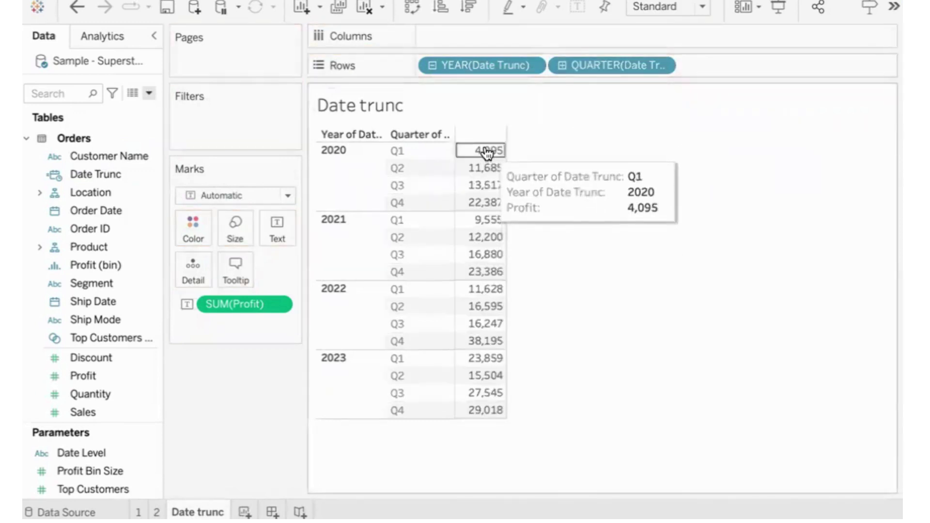
mouse_move(490, 188)
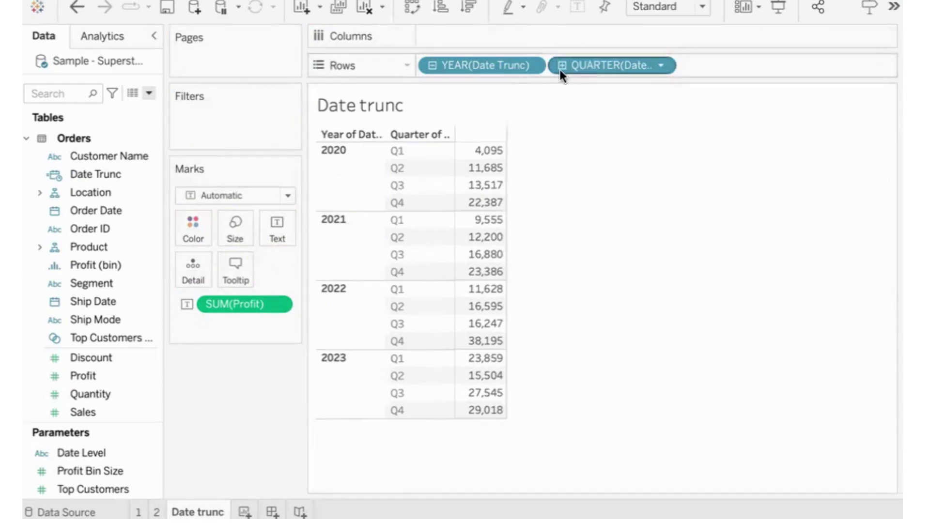
left_click(361, 12)
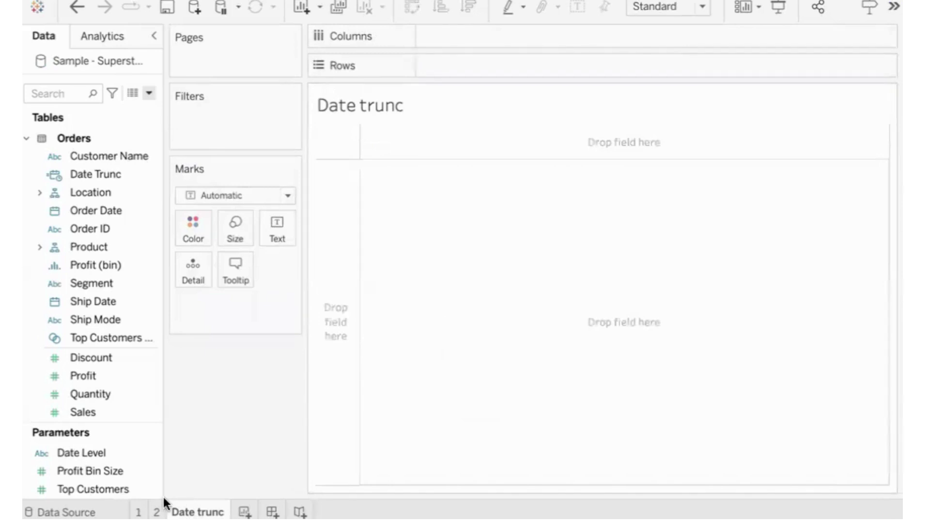
On sheet 2, create a calculated field named 'Data for Date Level Selected' with [Order Date] >= DATETRUNC('year',TODAY()) AND [Order Date] <= Today().
left_click(157, 511)
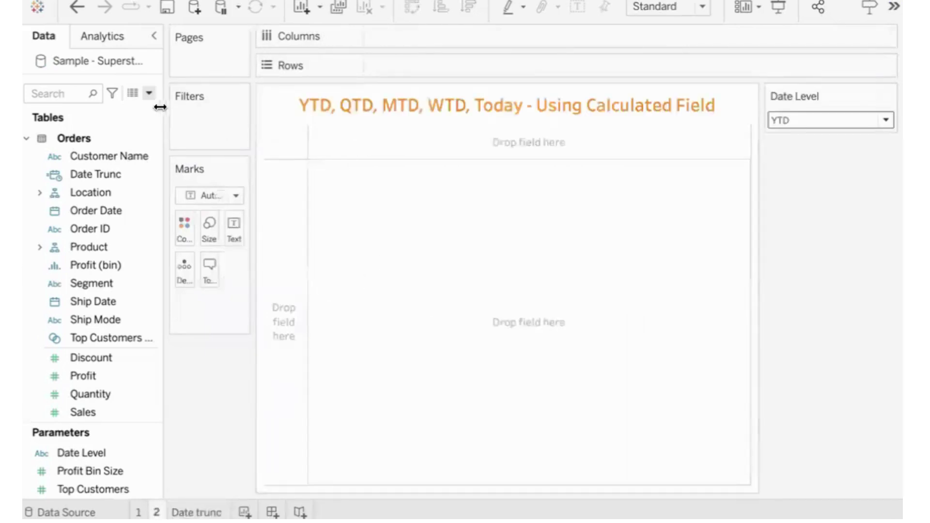
left_click(149, 94)
left_click(129, 112)
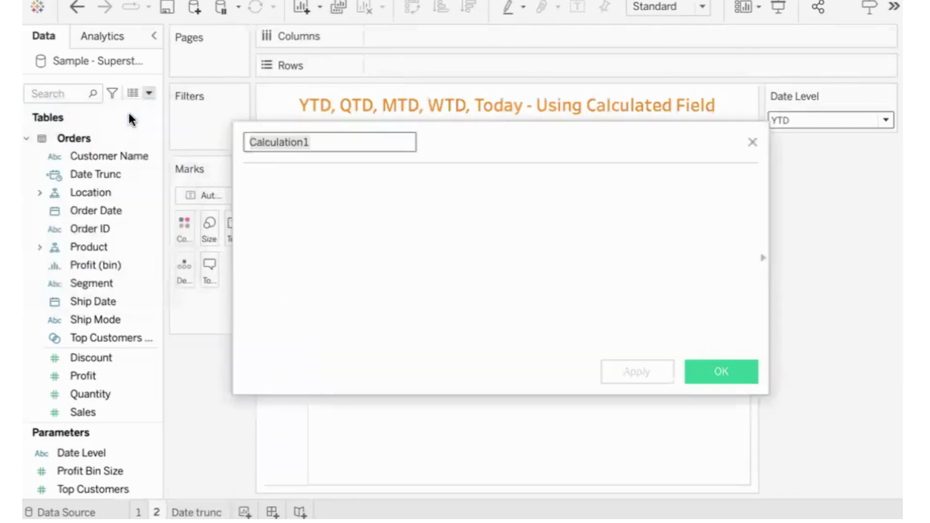
left_click_drag(473, 138, 473, 174)
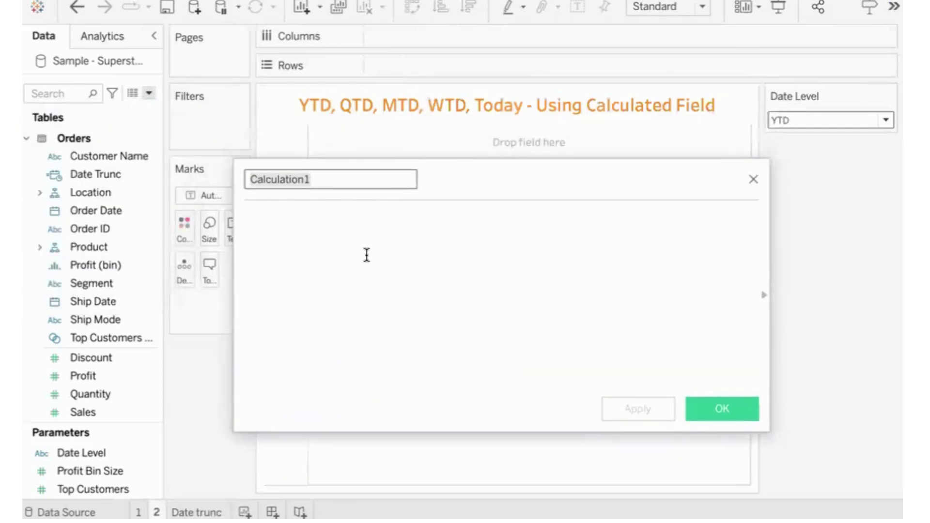
type("Date")
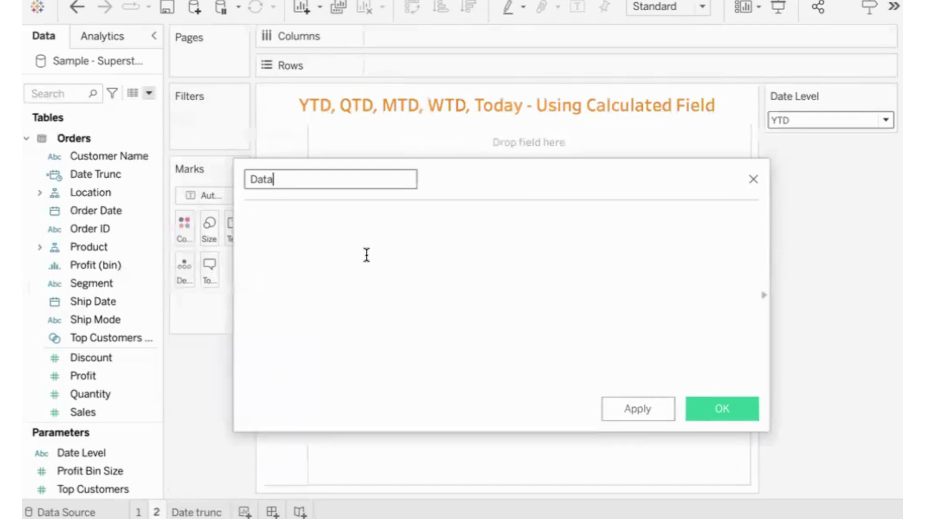
type("for Date Level Selec")
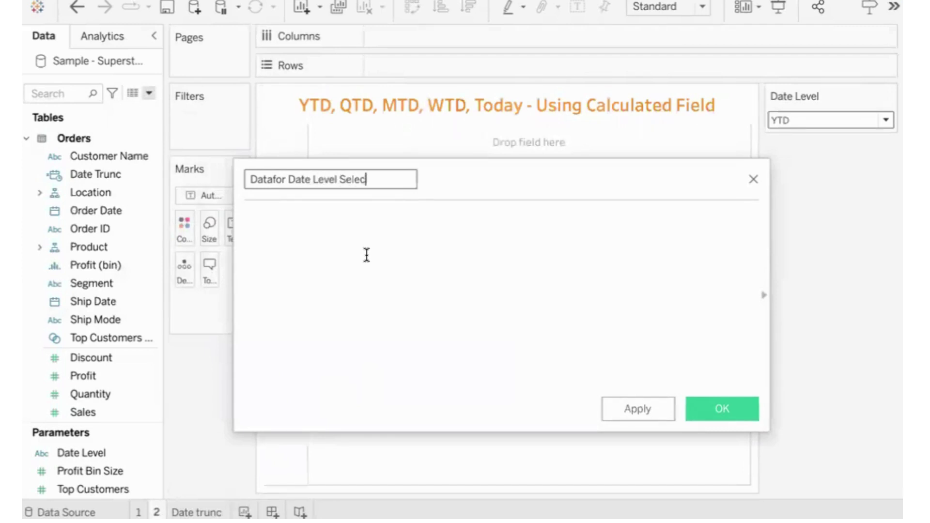
type("ted")
left_click(274, 182)
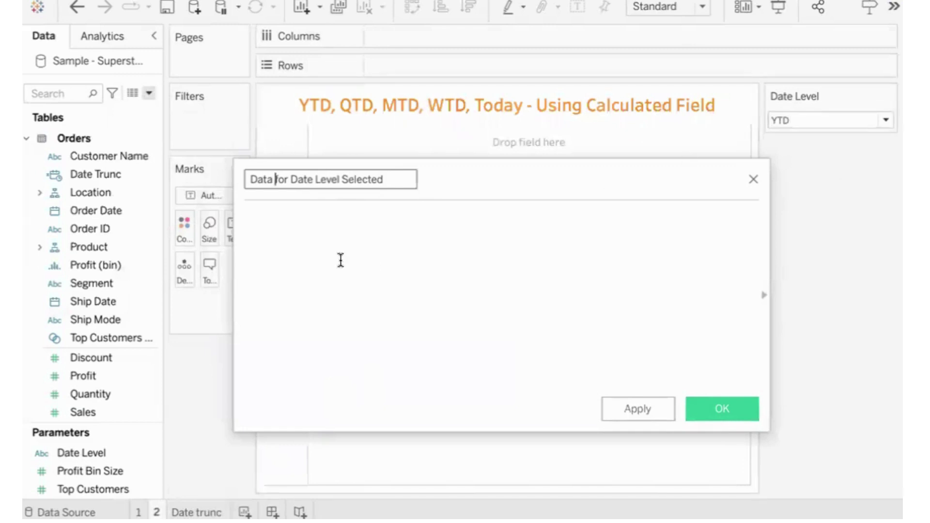
left_click(306, 229)
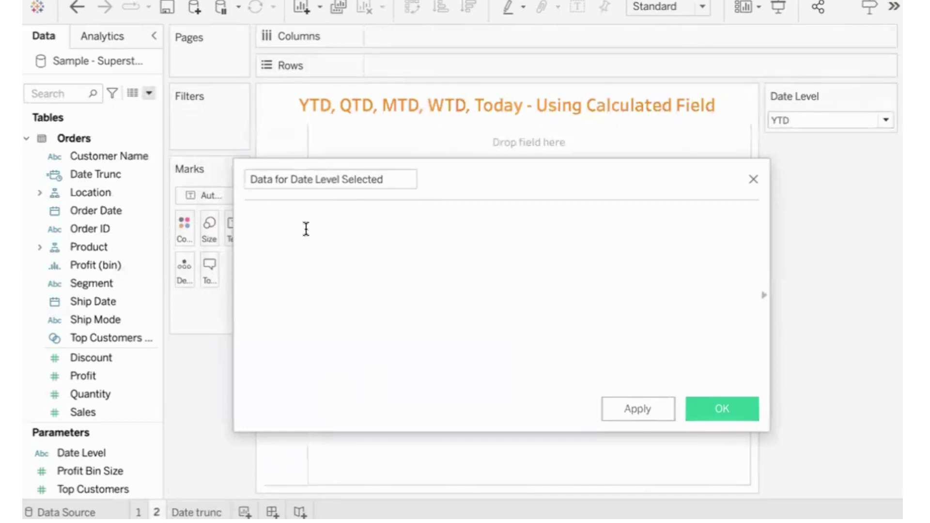
mouse_move(603, 33)
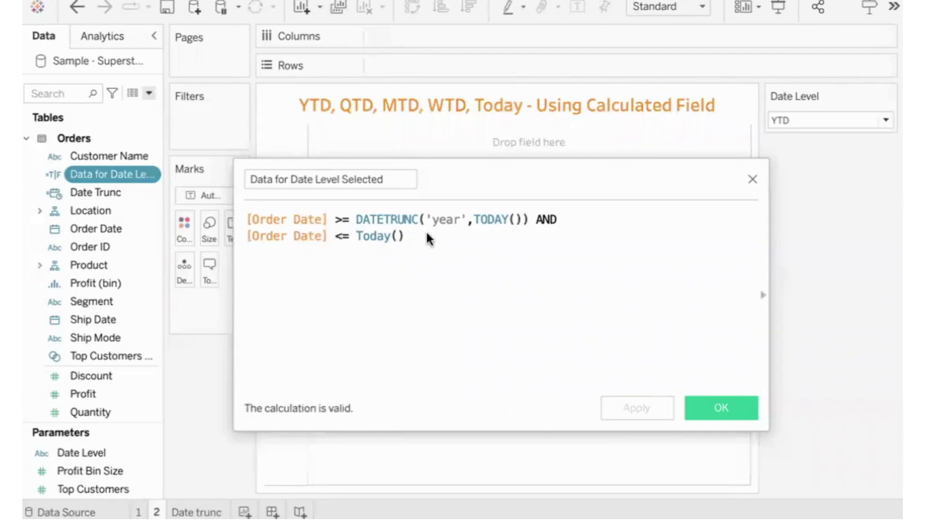
left_click_drag(430, 233, 517, 232)
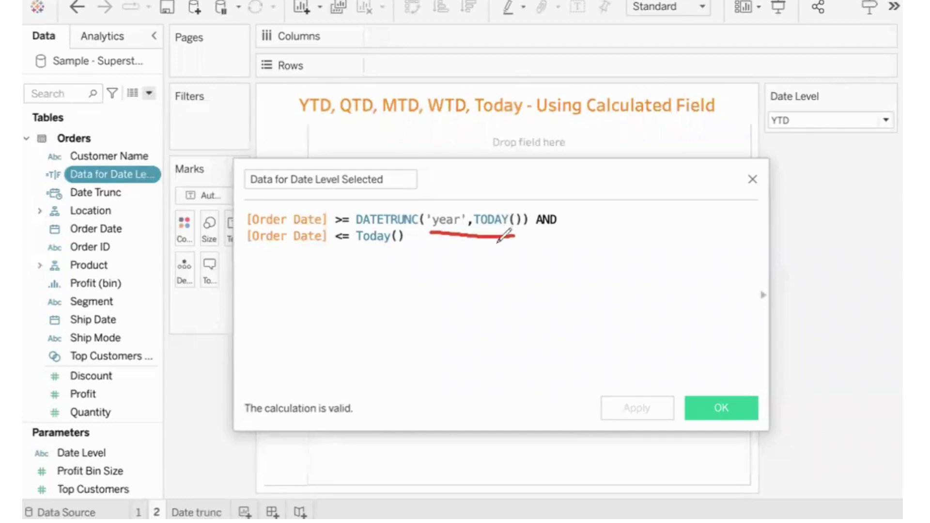
mouse_move(499, 237)
left_mouse_down()
mouse_move(520, 231)
mouse_move(480, 234)
left_mouse_up()
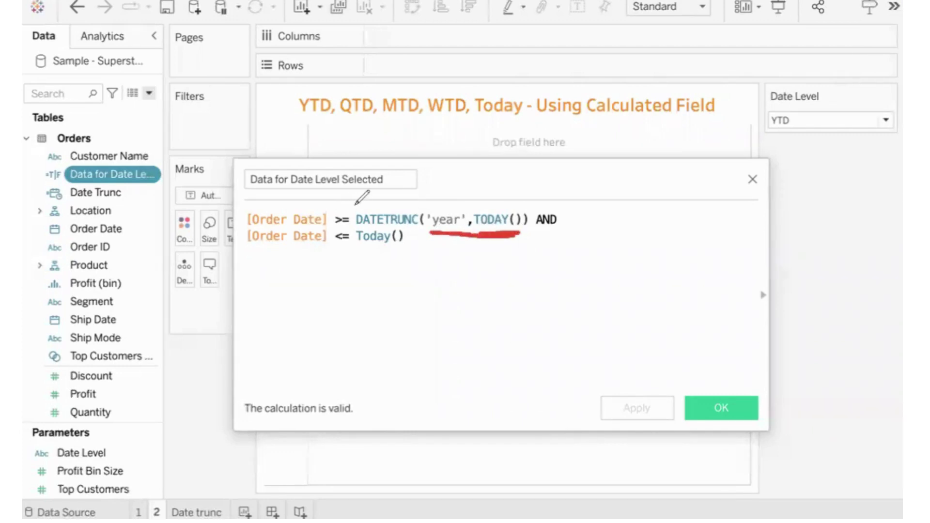
mouse_move(356, 210)
left_mouse_down()
mouse_move(385, 201)
mouse_move(378, 192)
mouse_move(389, 184)
mouse_move(413, 185)
mouse_move(426, 186)
left_mouse_up()
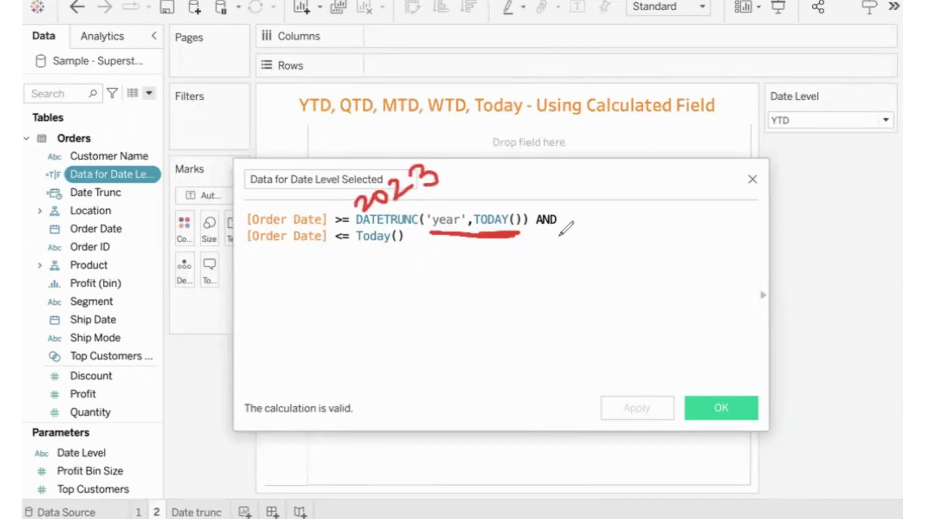
left_click_drag(541, 237, 567, 232)
left_click_drag(362, 258, 411, 260)
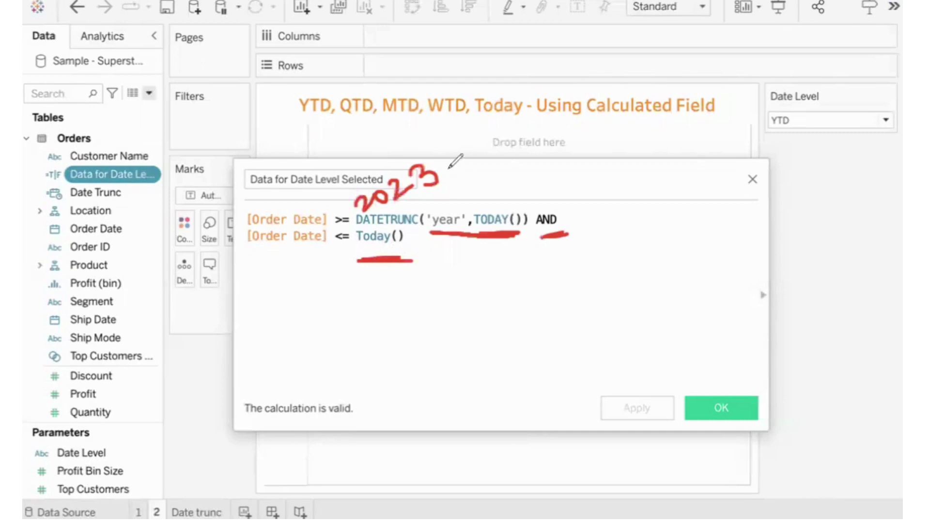
left_click_drag(344, 196, 406, 167)
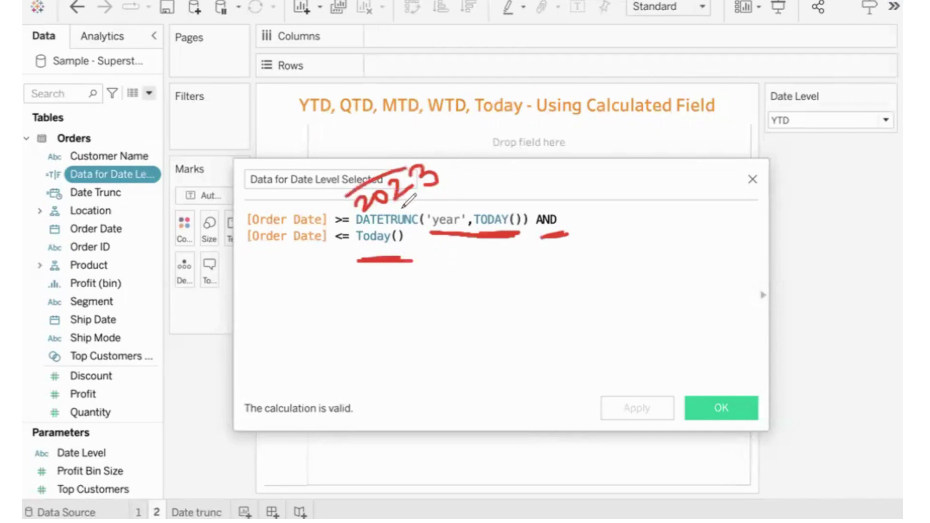
left_click_drag(402, 209, 464, 177)
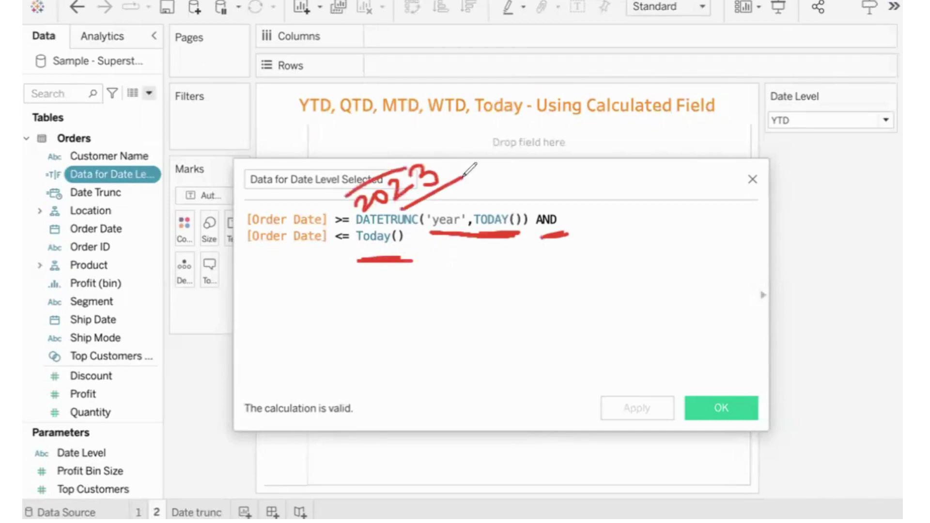
left_click(358, 293)
left_click_drag(364, 253, 407, 242)
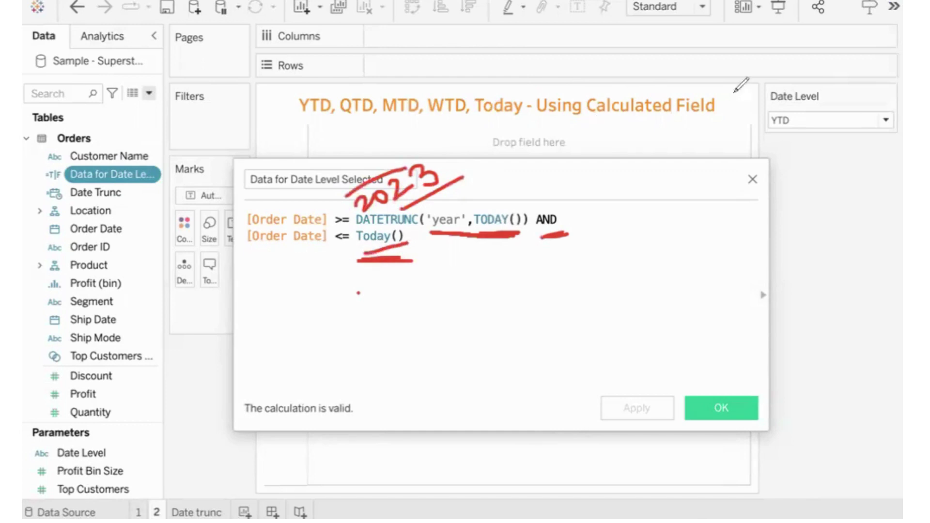
key("Escape")
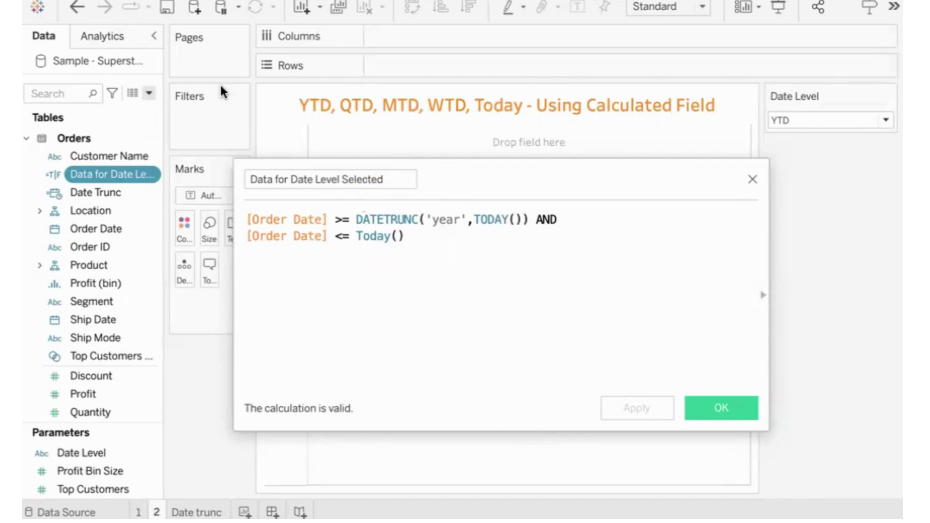
Save the calculated field and list Order Date on rows with custom detail Month / Day / Year, alongside Data for Date Level Selected.
left_click(731, 404)
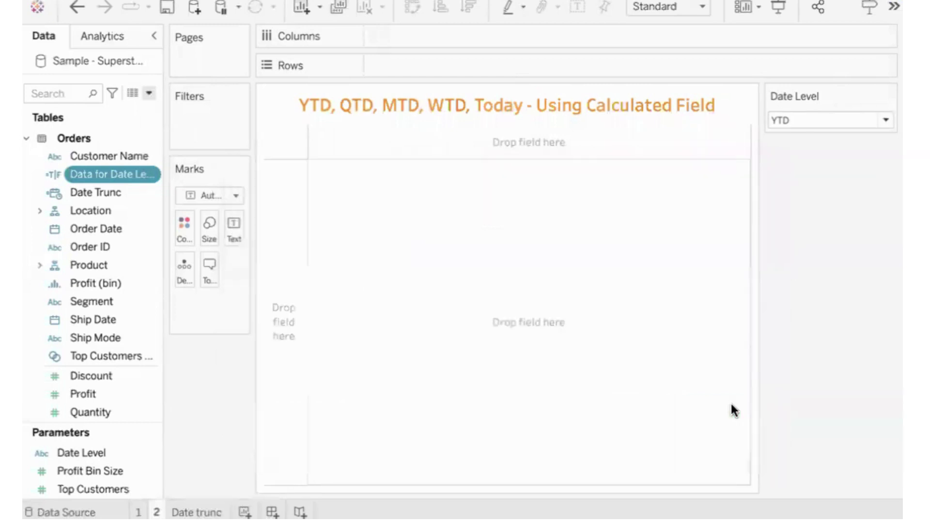
mouse_move(114, 170)
left_mouse_down()
mouse_move(189, 116)
mouse_move(115, 182)
mouse_move(130, 185)
mouse_move(116, 172)
left_mouse_up()
left_click(83, 229)
left_click_drag(82, 228, 385, 62)
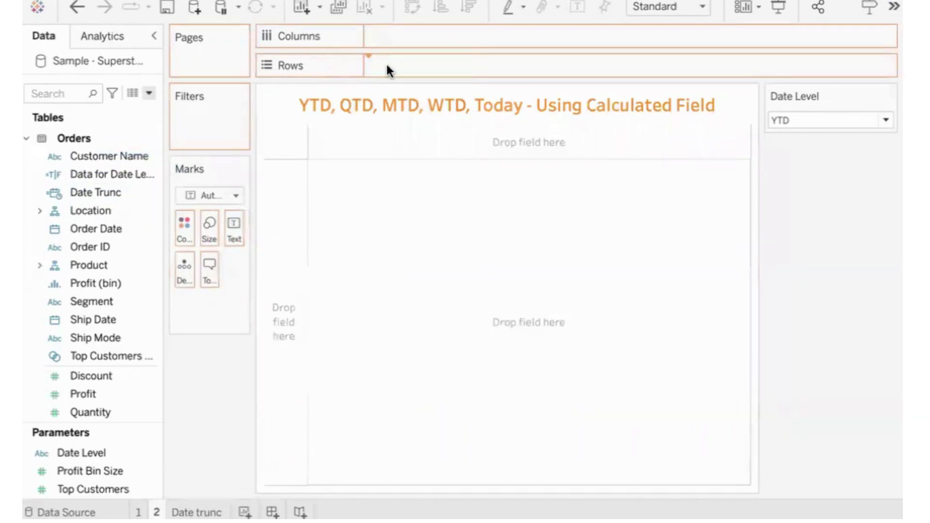
left_click(480, 65)
mouse_move(499, 290)
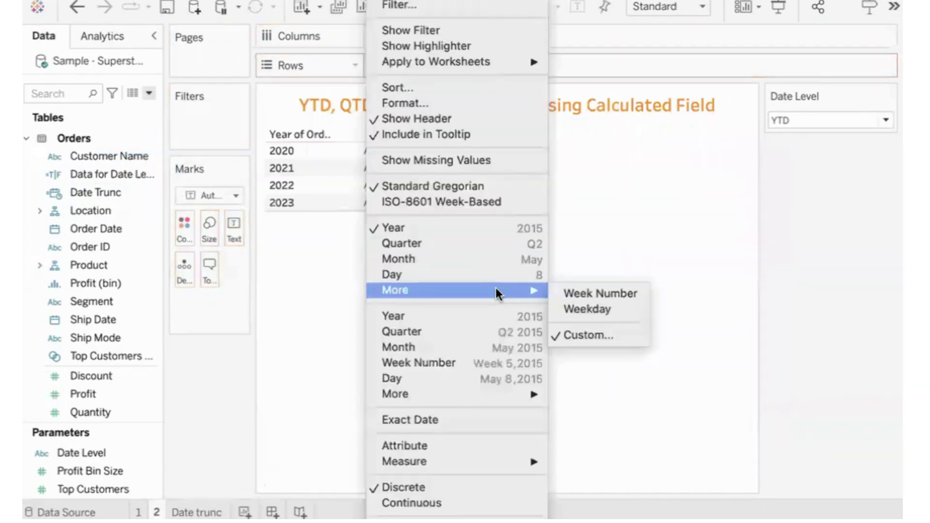
left_click(605, 334)
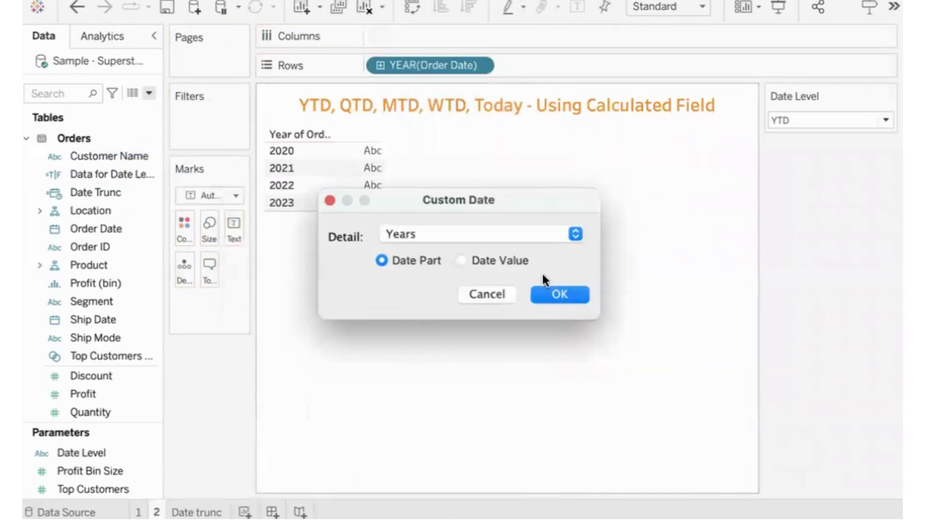
left_click(499, 231)
left_click(437, 342)
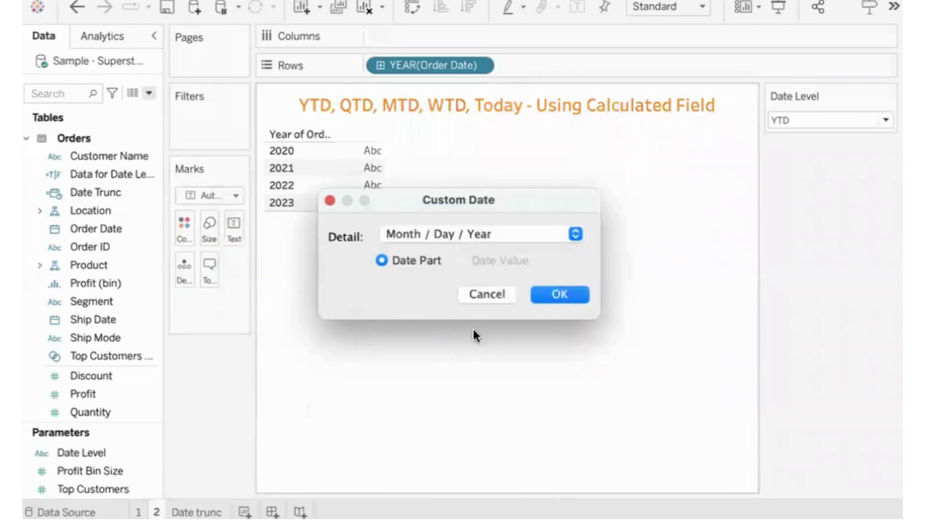
left_click(557, 294)
left_click(85, 172)
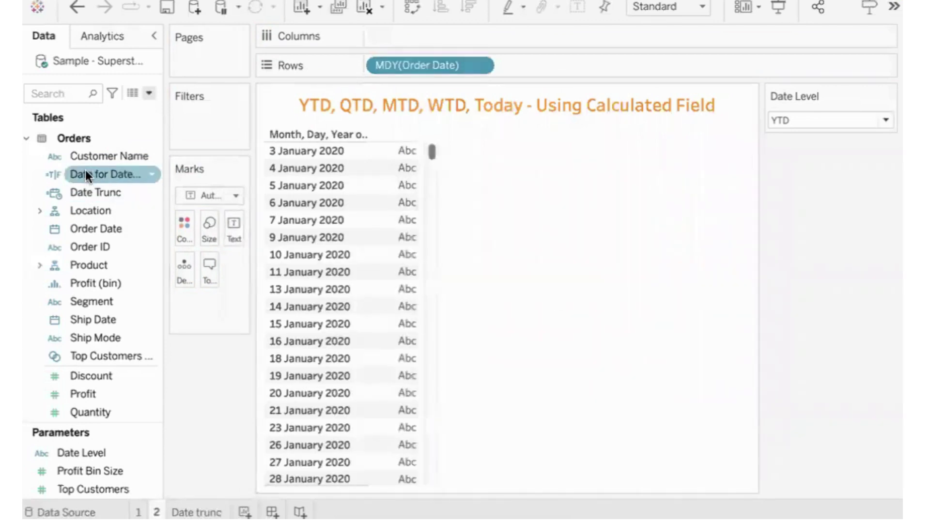
left_click_drag(85, 174, 534, 62)
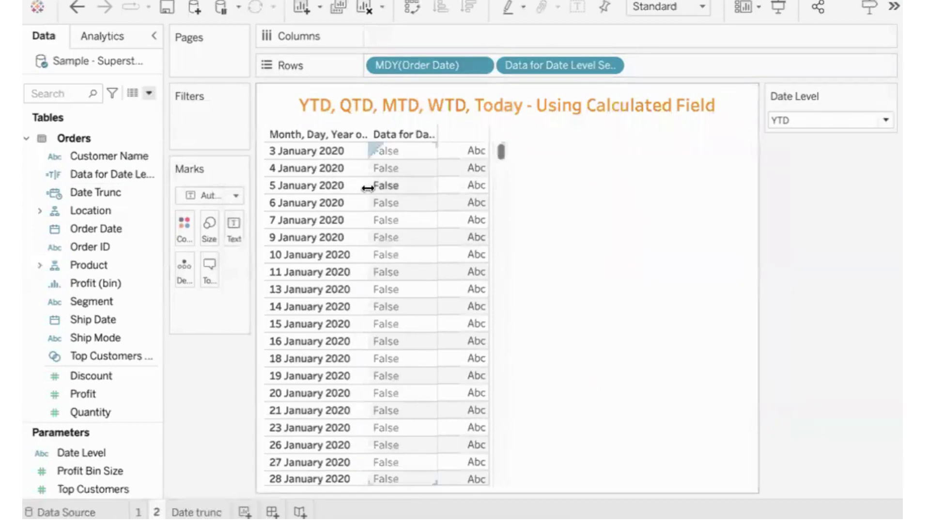
Examine the Data for Date Level Selected values from 2020 to the start of 2023, selecting the one for 1 January 2023.
scroll(426, 269, "down", 10)
scroll(426, 269, "down", 20)
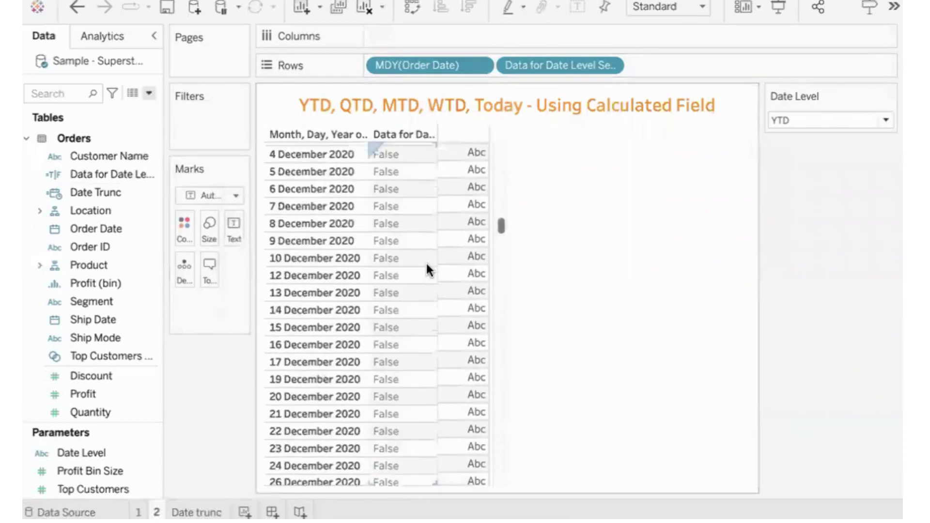
scroll(402, 368, "down", 20)
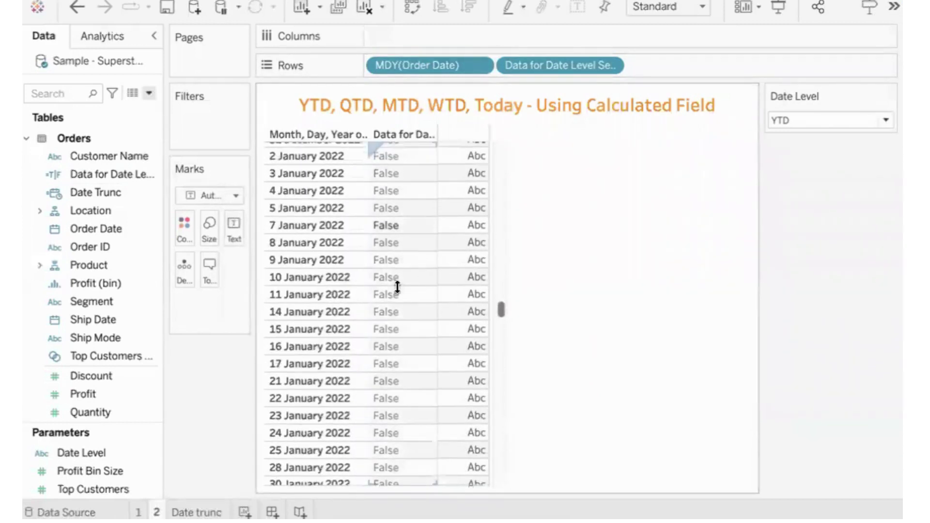
scroll(403, 365, "down", 15)
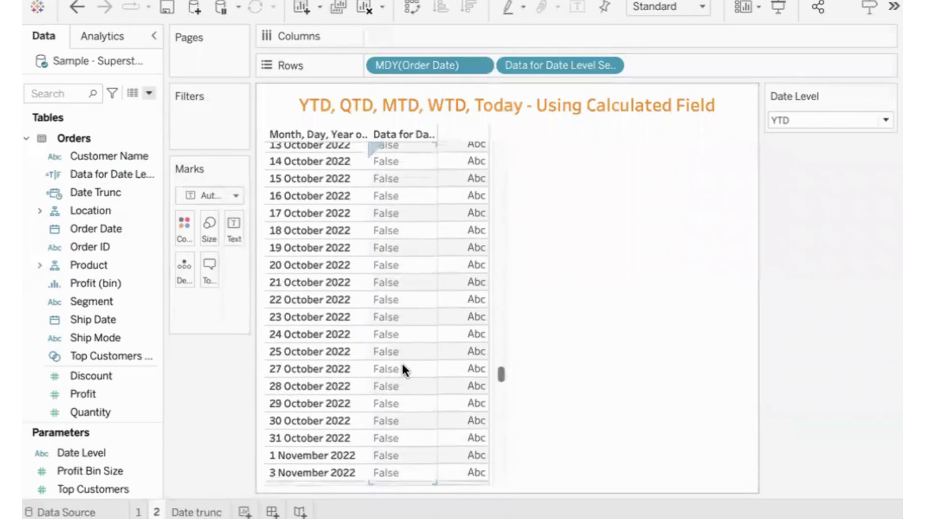
scroll(403, 365, "up", 5)
scroll(403, 366, "up", 10)
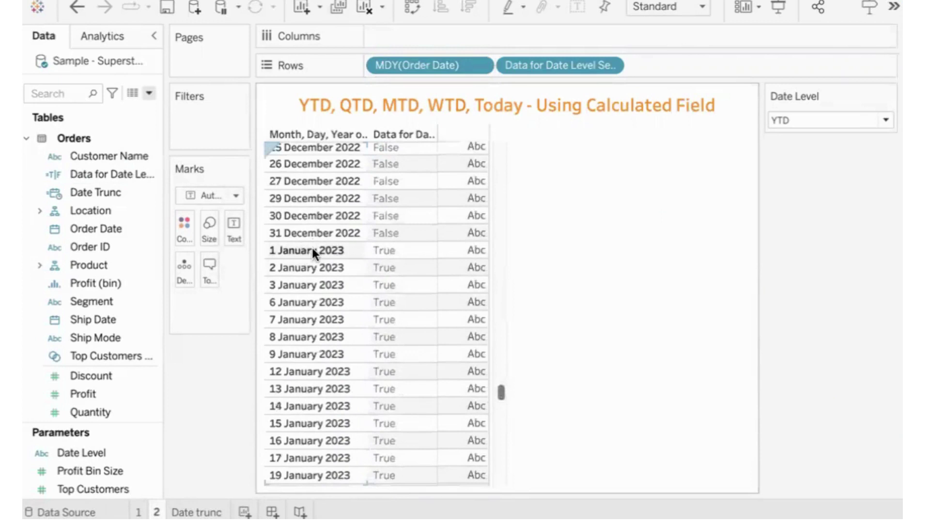
left_click(402, 246)
left_click(394, 249)
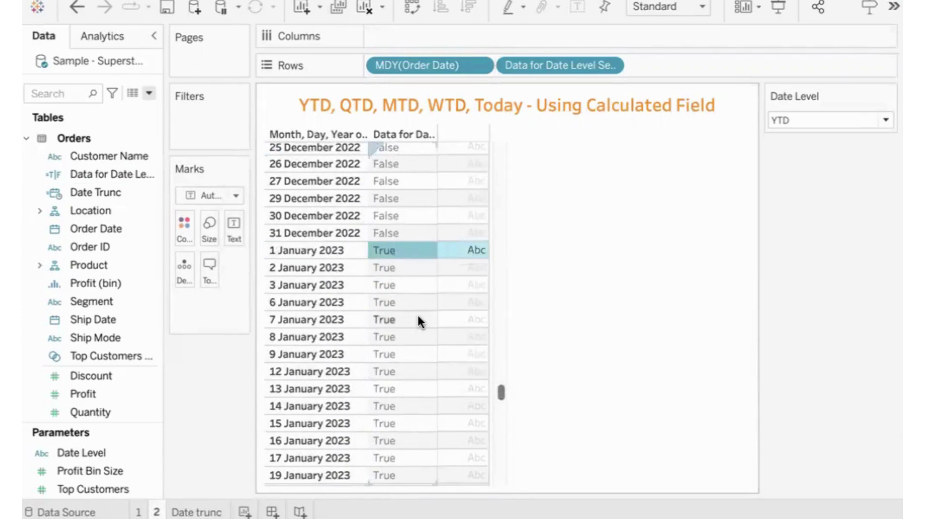
Examine the Data for Date Level Selected values from January to May 2023, selecting 11 May 2023 and clearing the selection.
scroll(417, 317, "down", 3)
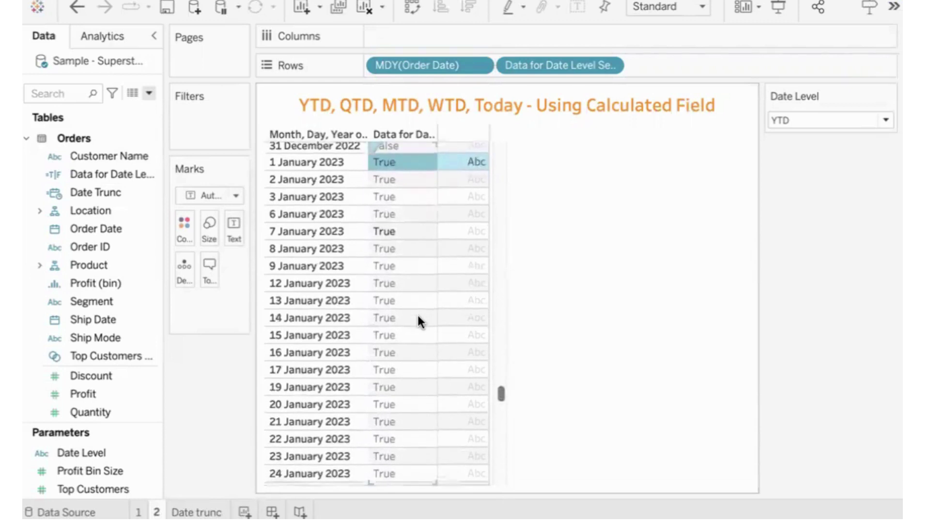
scroll(418, 318, "down", 20)
scroll(417, 316, "down", 20)
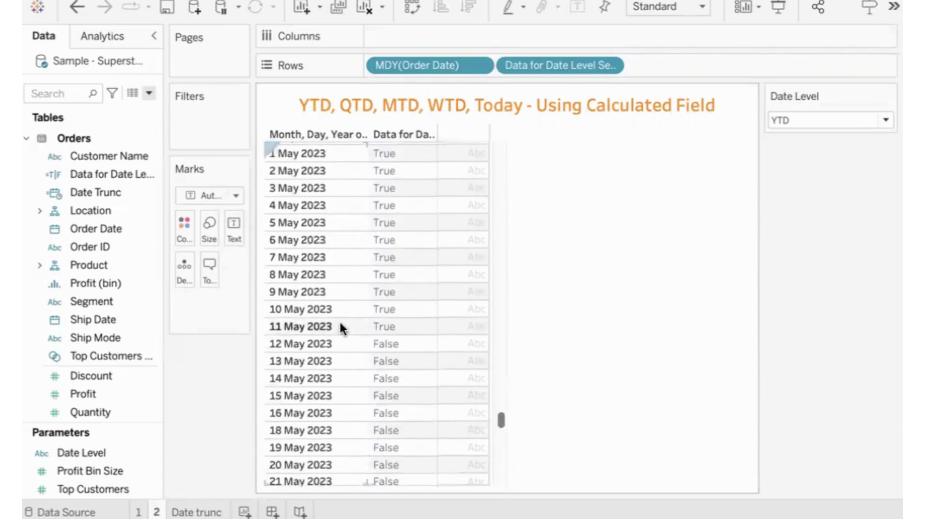
left_click(390, 326)
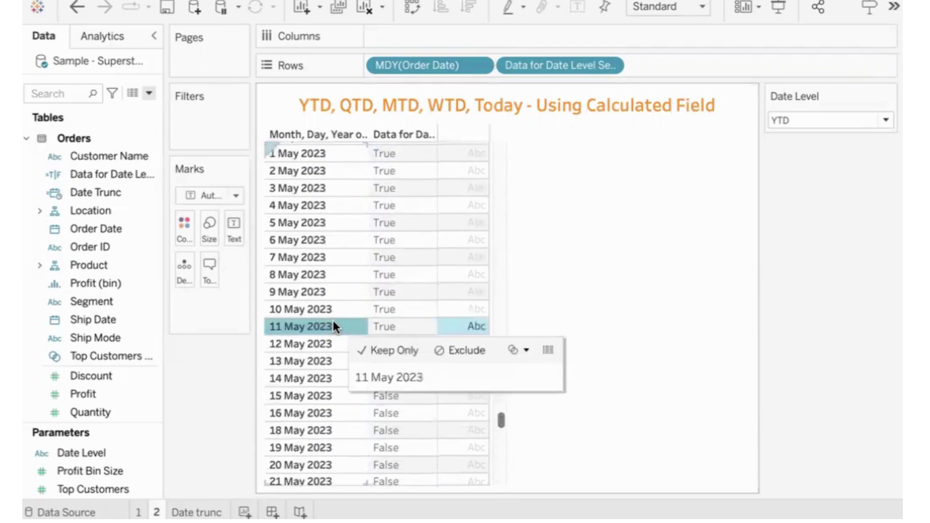
left_click(571, 280)
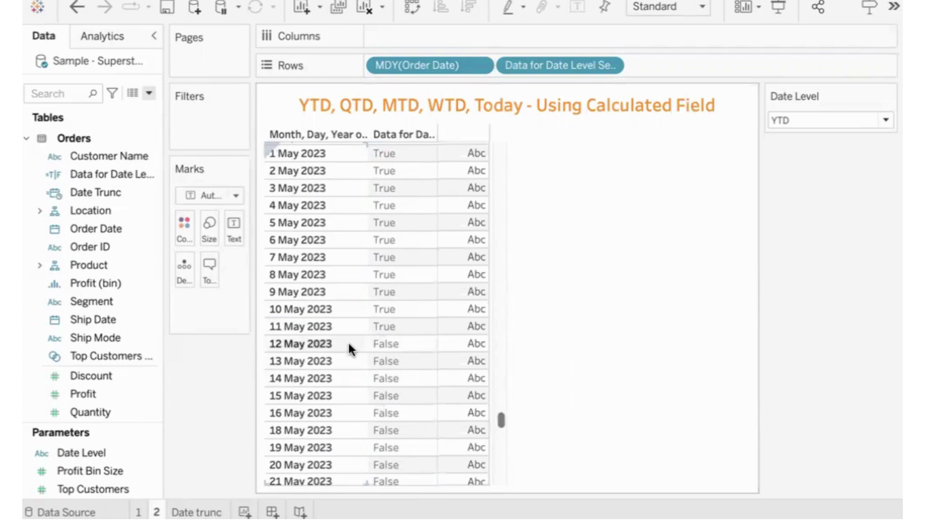
Examine the Data for Date Level Selected values around 11 May 2023, switching Date Level to QTD and back to YTD.
left_click(396, 325)
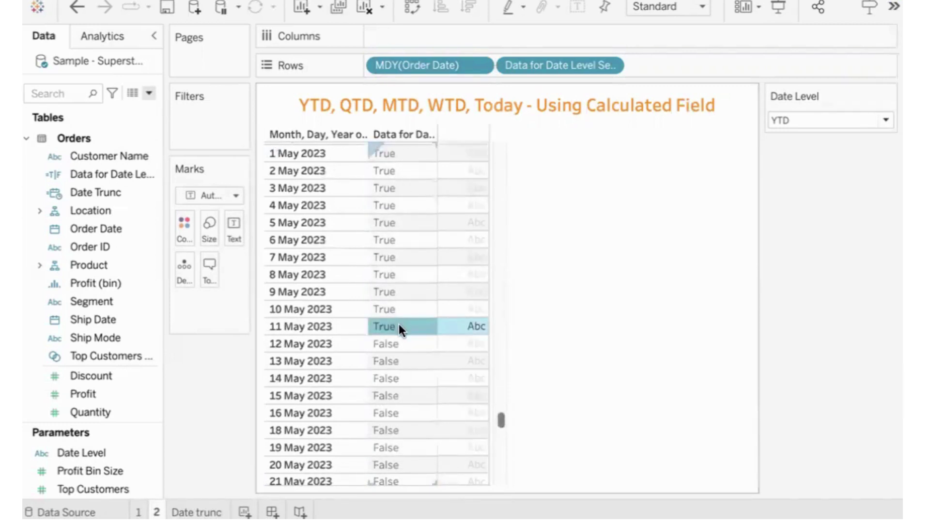
left_click(567, 252)
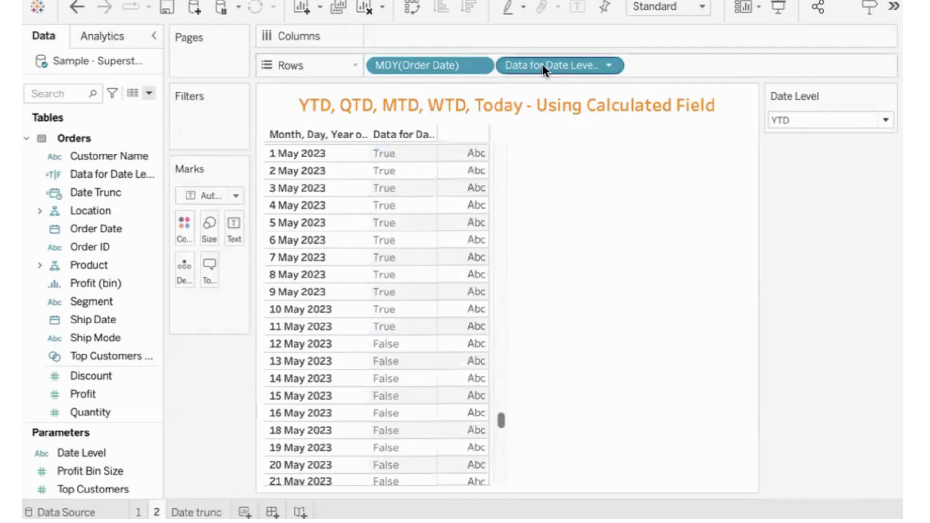
left_click(783, 115)
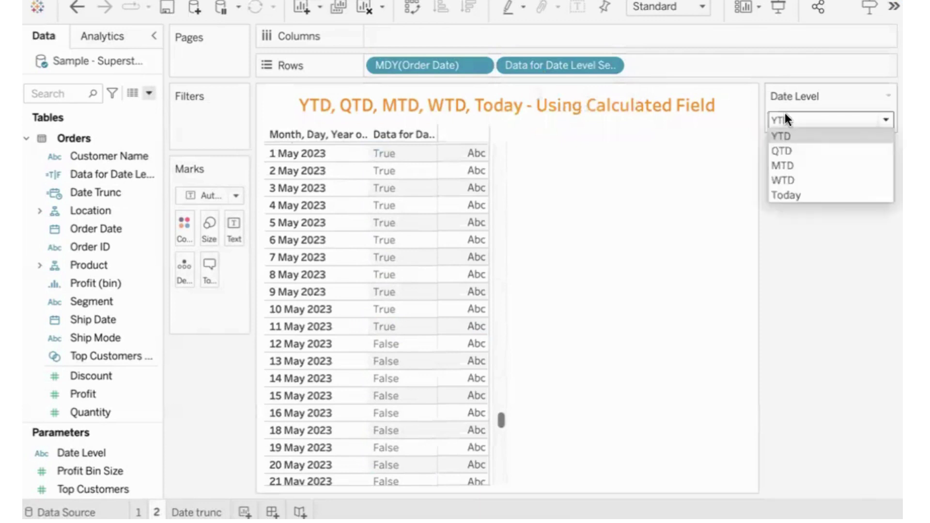
left_click(785, 150)
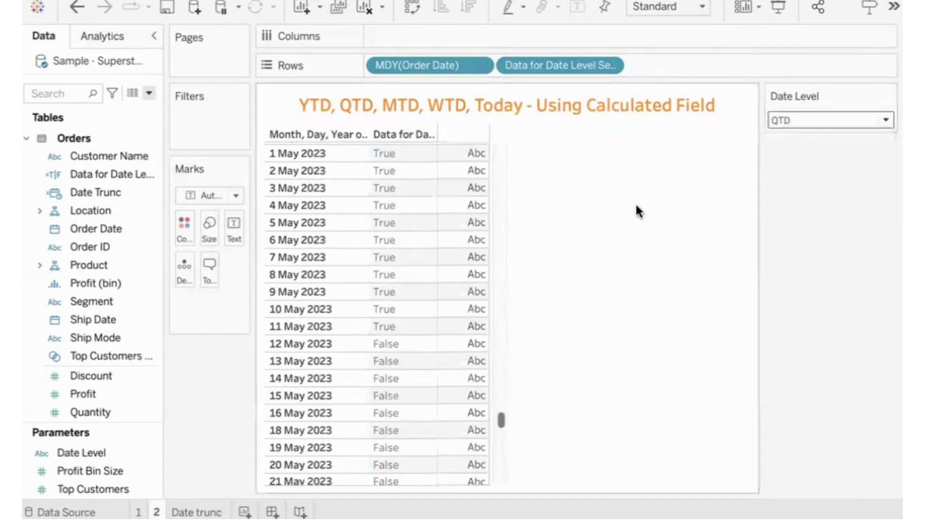
left_click(778, 121)
left_click(783, 133)
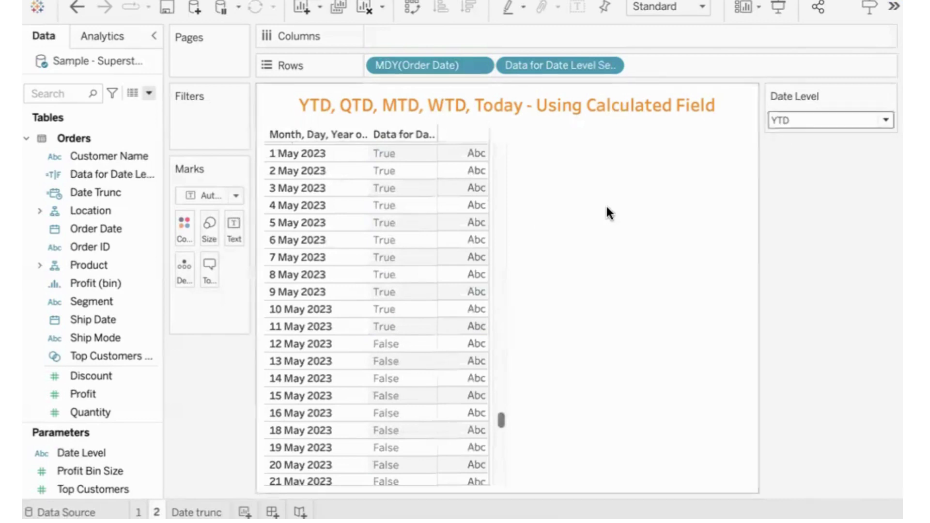
scroll(420, 224, "up", 5)
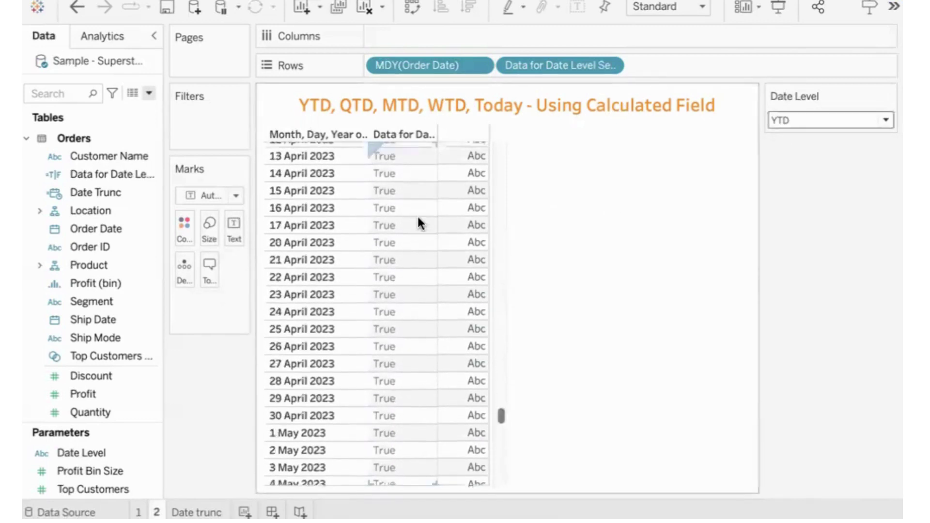
scroll(417, 214, "up", 5)
Edit the Data for Date Level Selected calculation, starting a new first line above the existing condition with IF [Date Level].
right_click(153, 173)
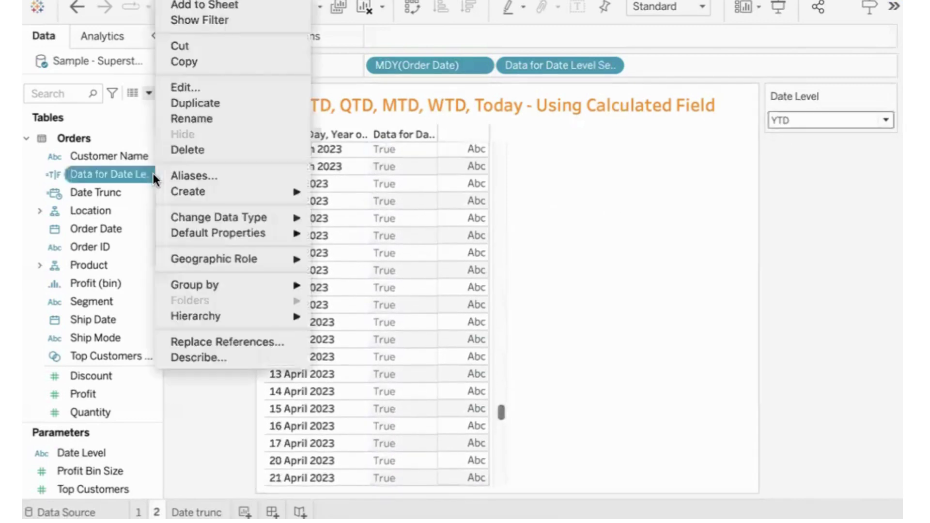
left_click(236, 86)
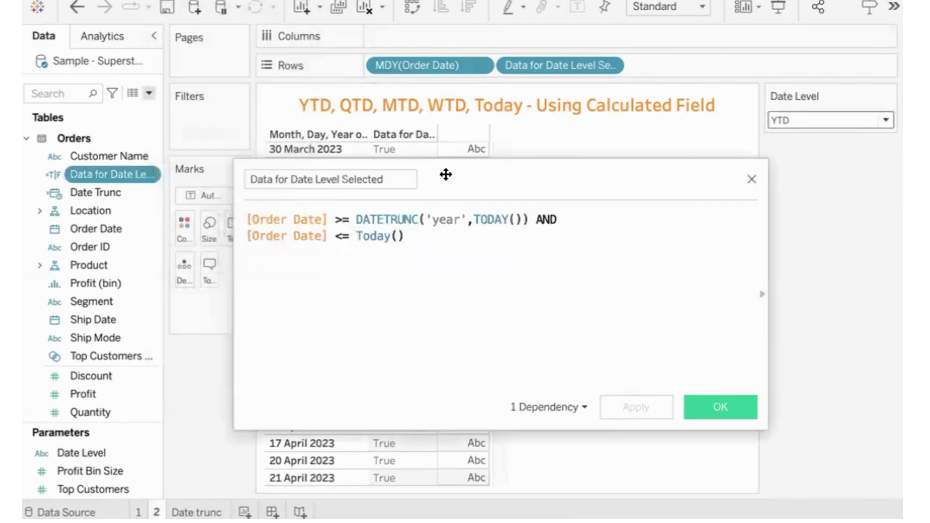
left_click_drag(445, 174, 482, 175)
left_click_drag(443, 237, 283, 215)
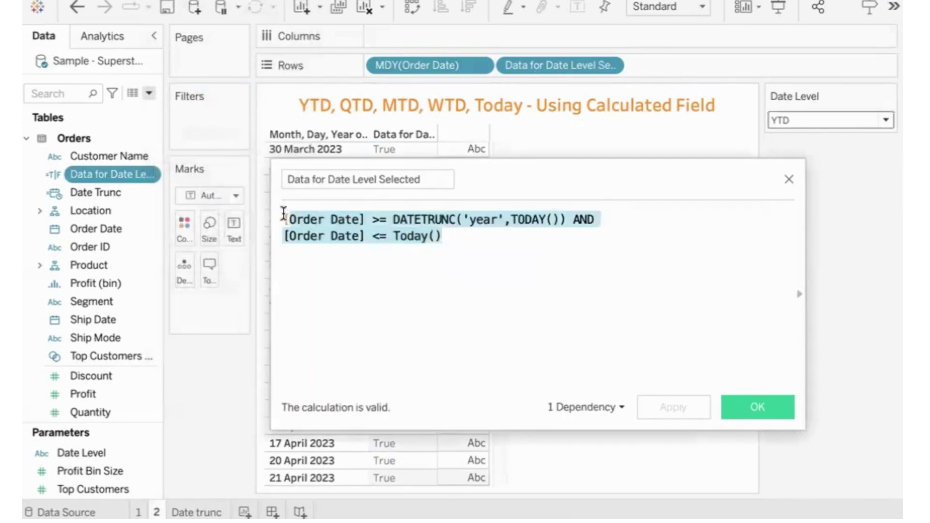
left_click(282, 218)
key("Return")
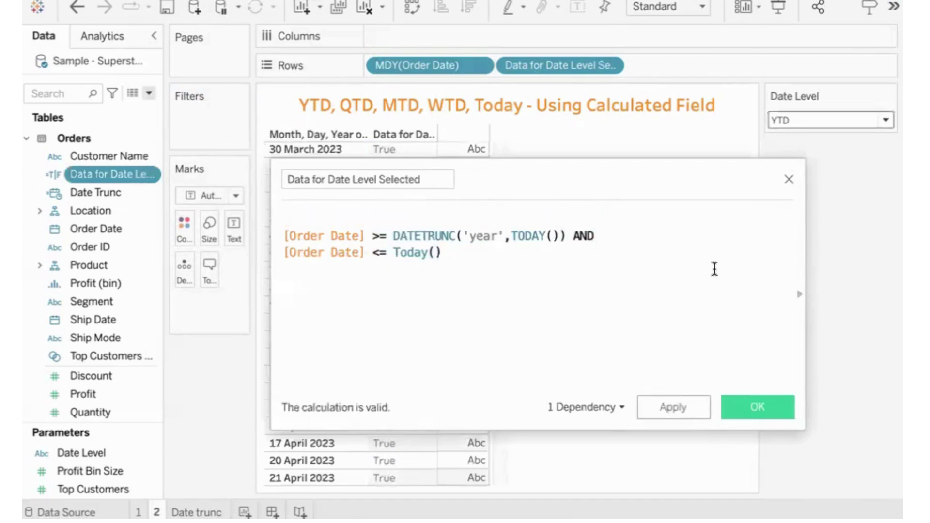
type("IF")
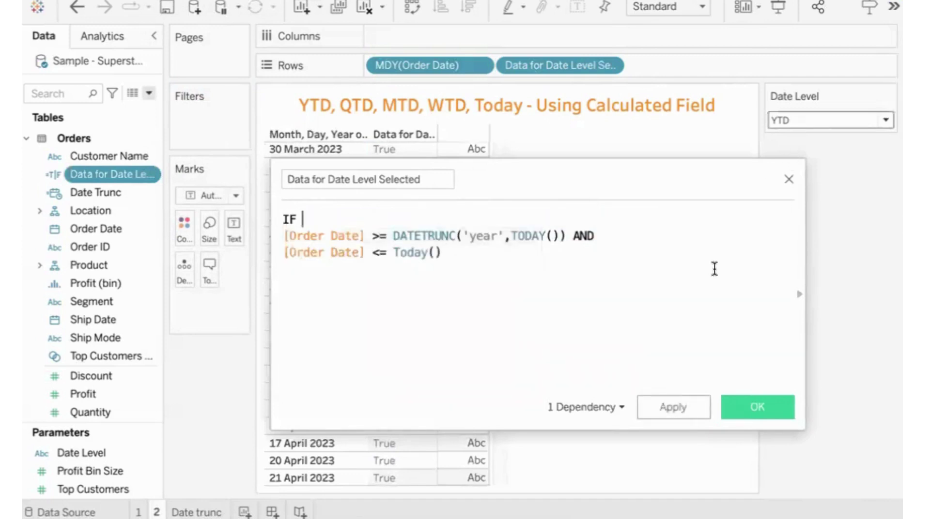
type(" date")
key("Down")
key("Return")
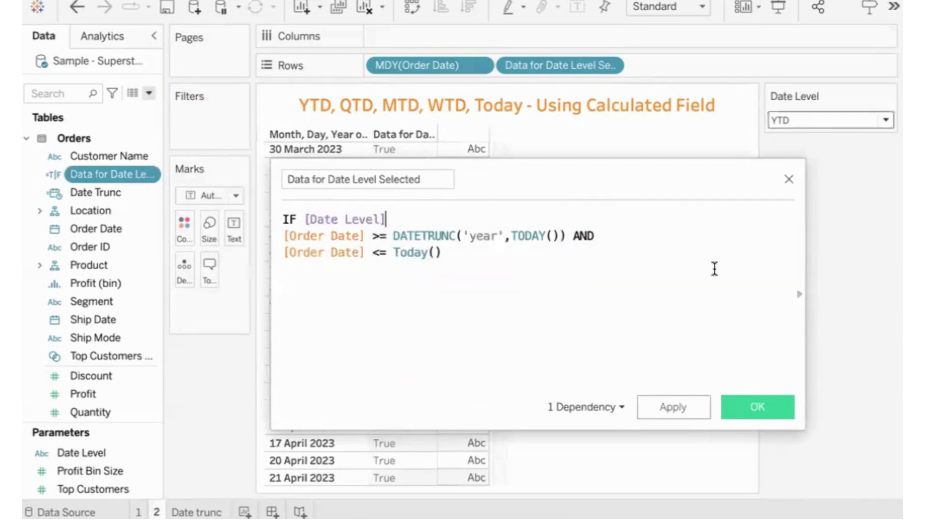
Complete the opening line of the calculation so the year condition applies when [Date Level] = "YTD" THEN.
type("= 'Y")
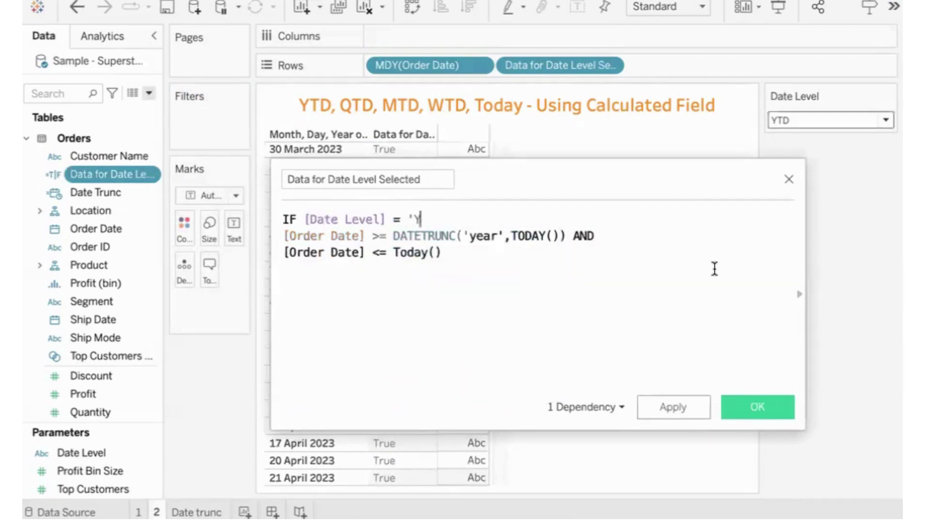
type("E")
key("BackSpace")
key("BackSpace")
key("BackSpace")
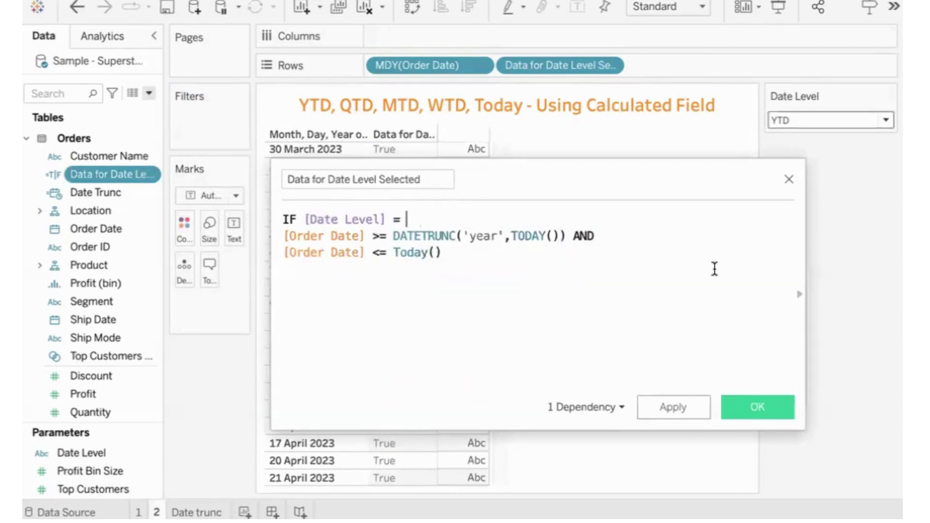
type("\"YTD\"")
left_click_drag(405, 220, 458, 214)
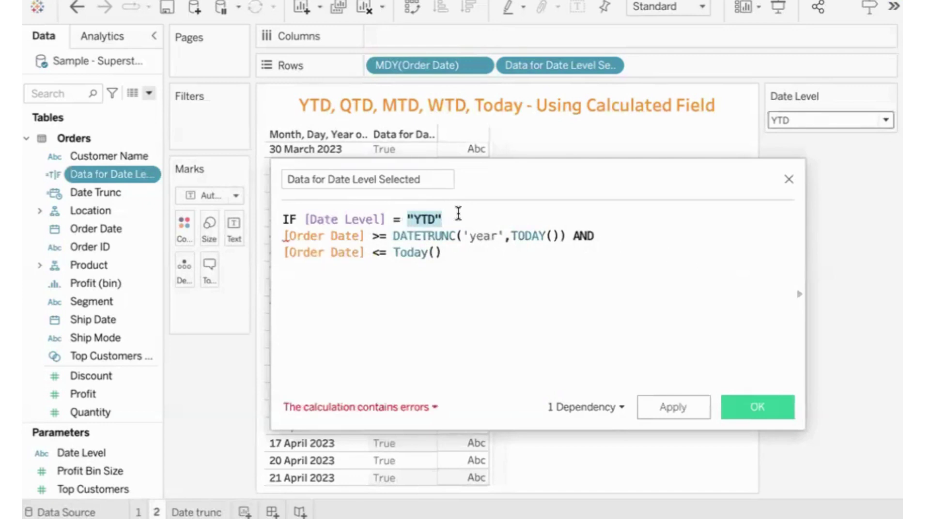
left_click(465, 213)
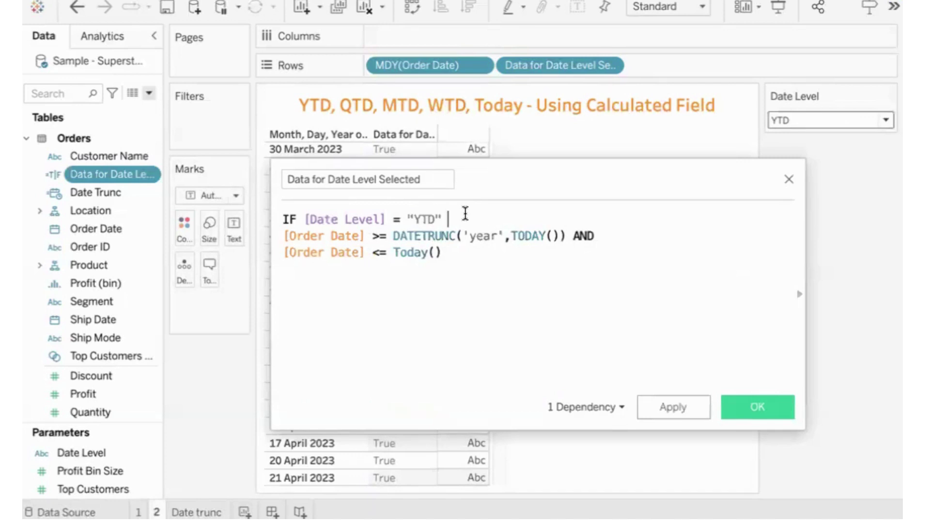
type("THEN")
key("Return")
Below the year condition, add the branch line ELSEIF [Date Level] = 'QTD' THEN, separated by a blank line.
left_click_drag(489, 187, 428, 85)
left_click(396, 153)
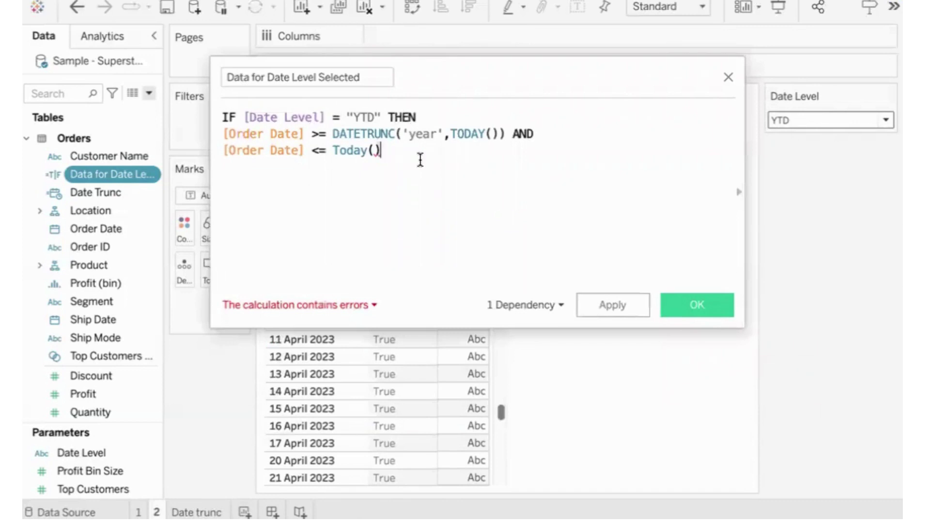
key("Return")
key("Return")
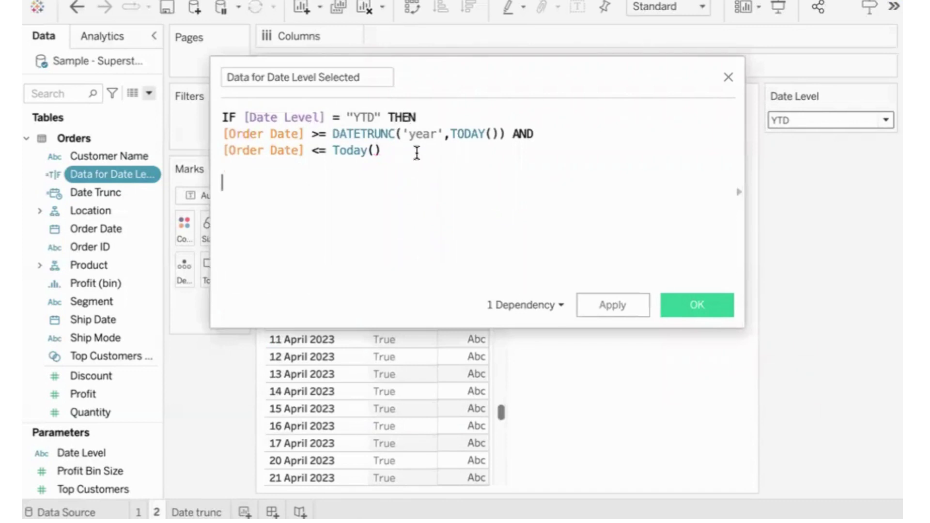
type("el")
key("Down")
key("Return")
type("date")
key("Down")
key("Return")
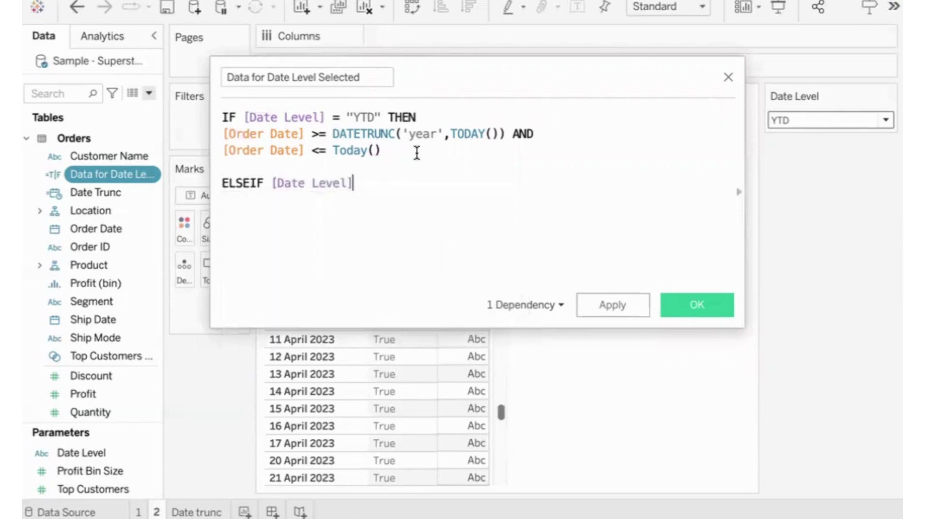
type("= 'QTD'")
type("the")
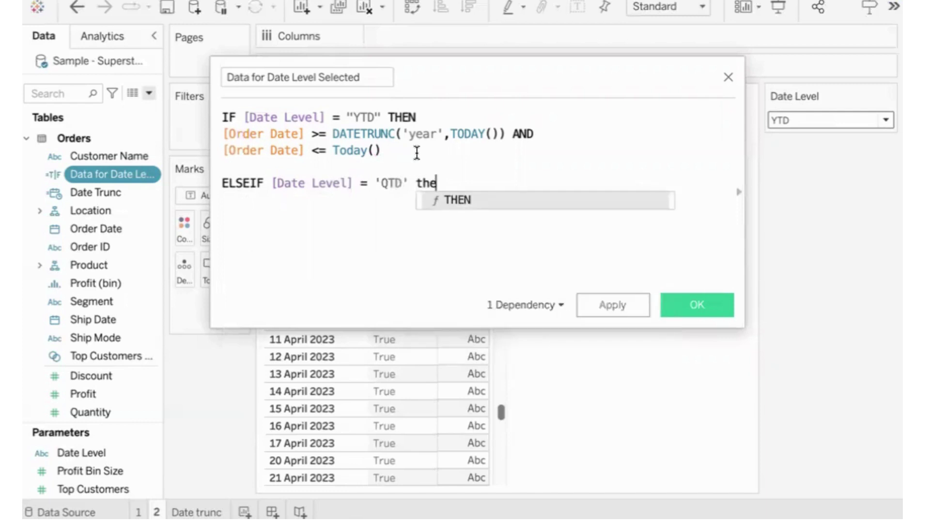
key("Return")
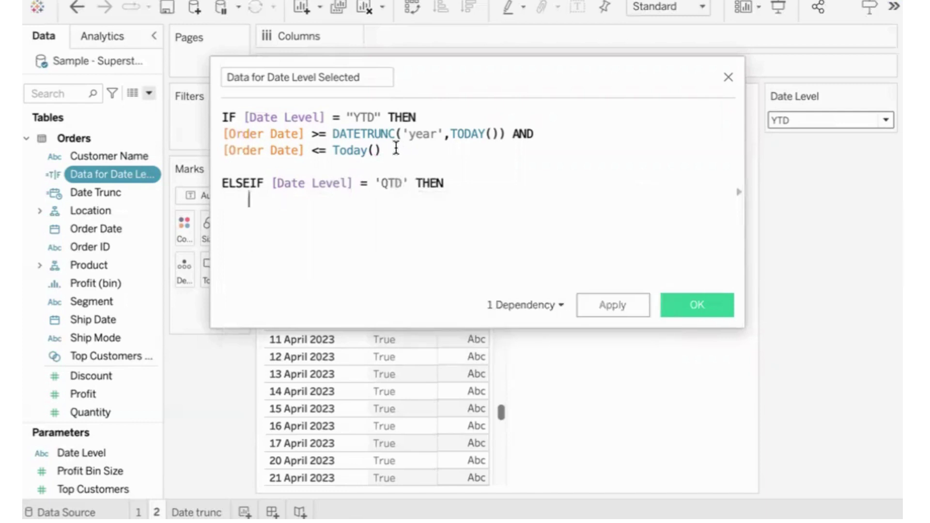
Copy the two-line Order Date condition from the YTD branch into the QTD branch and remove its extra indentation.
left_click_drag(394, 149, 166, 123)
left_click(382, 169)
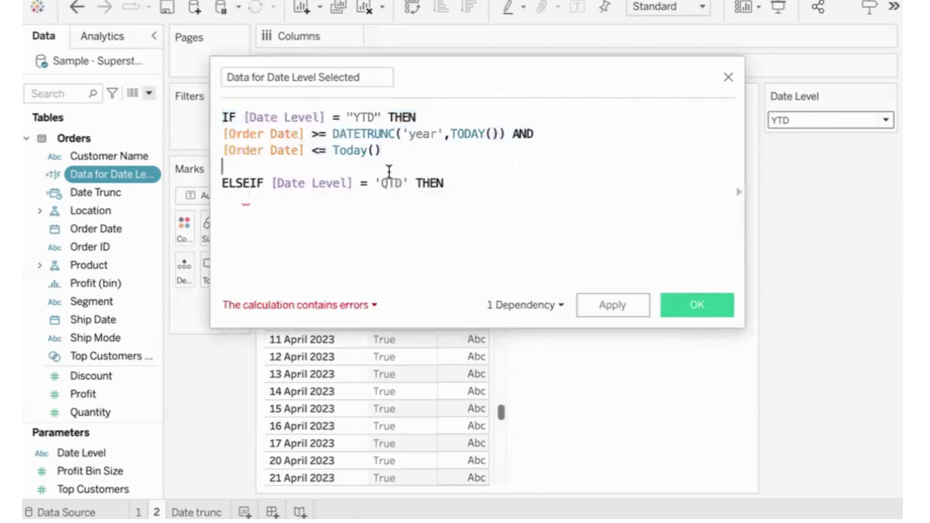
left_click_drag(384, 149, 215, 138)
key("ctrl+c")
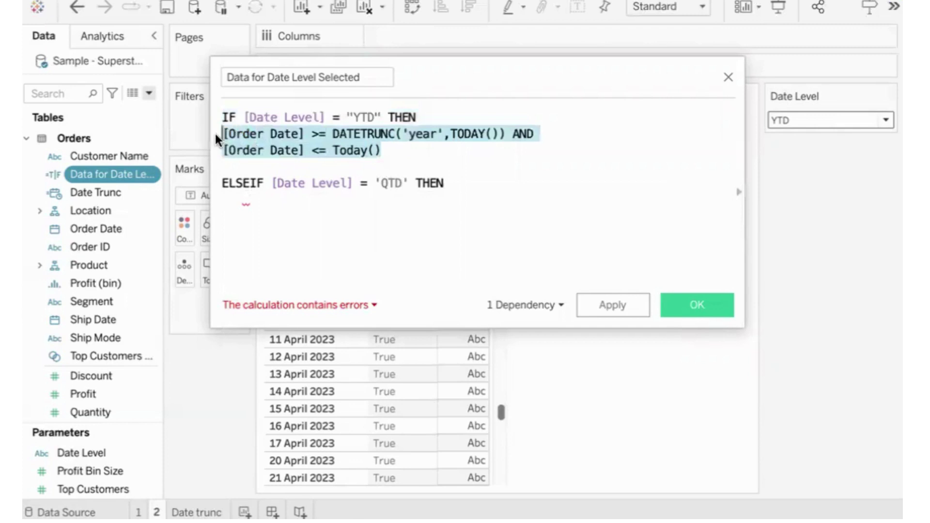
left_click(267, 205)
key("ctrl+v")
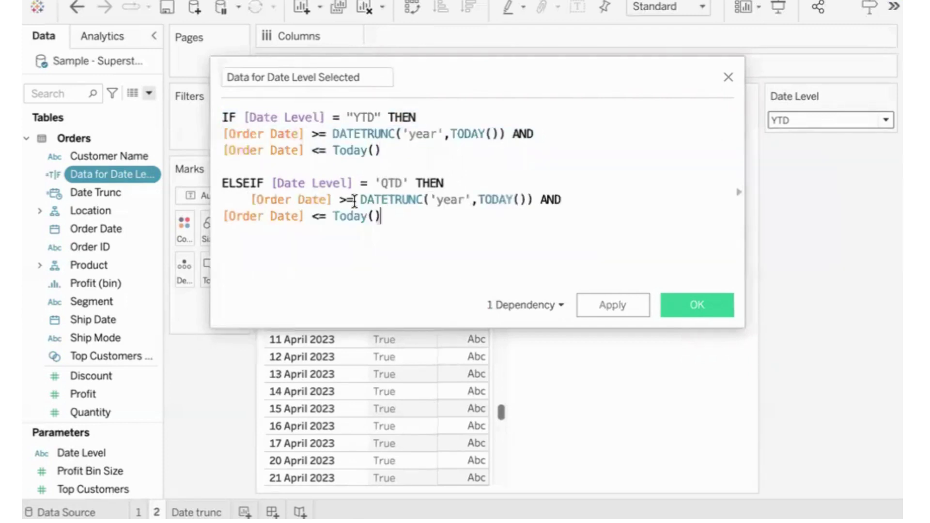
left_click(248, 199)
key("BackSpace")
key("BackSpace")
key("BackSpace")
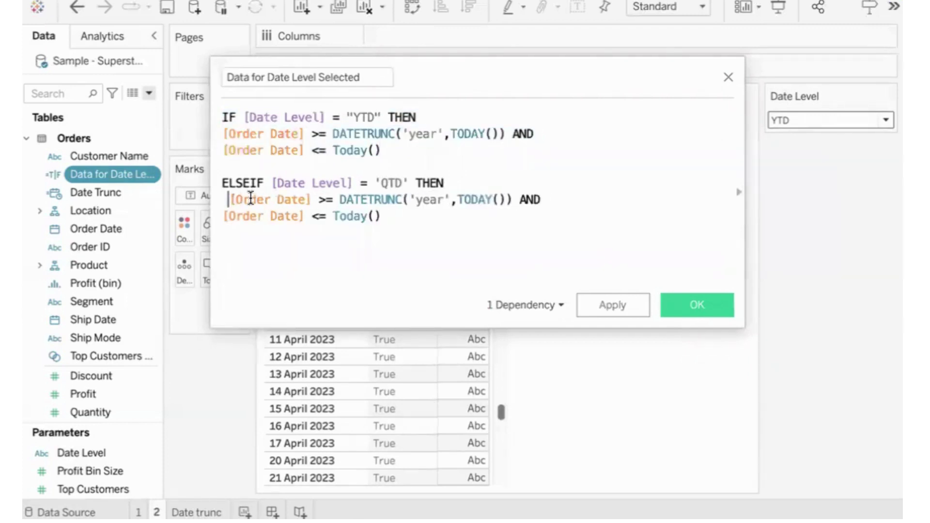
Change the DATETRUNC date part in the QTD branch to 'quarter'.
left_click_drag(413, 198, 435, 201)
key("BackSpace")
type("qu")
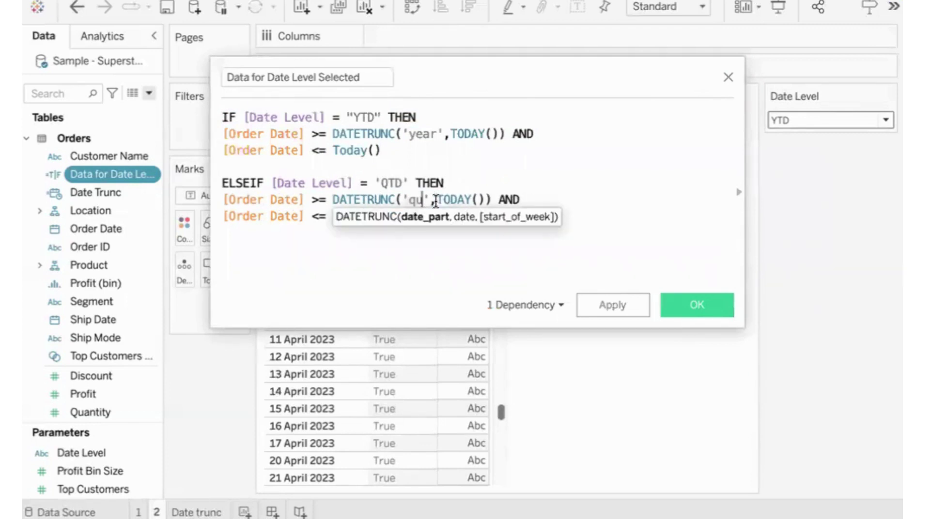
type("arter")
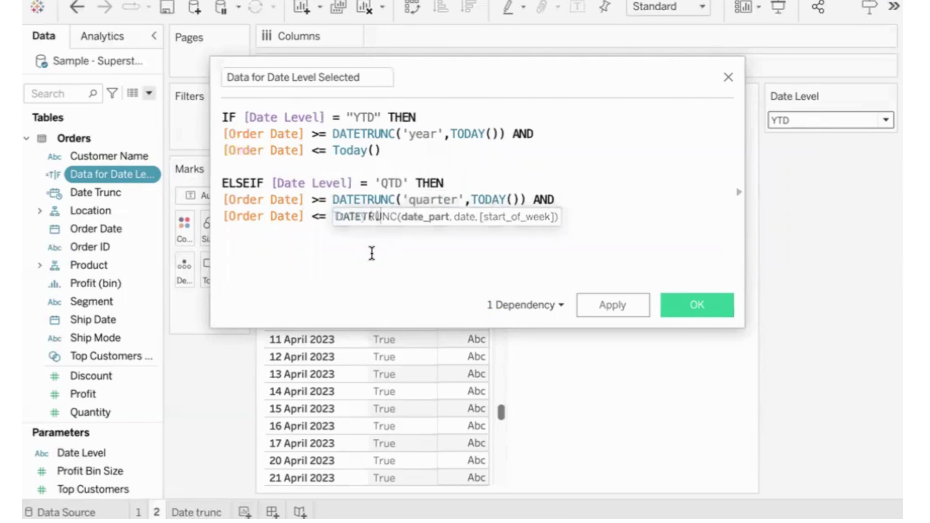
left_click(371, 254)
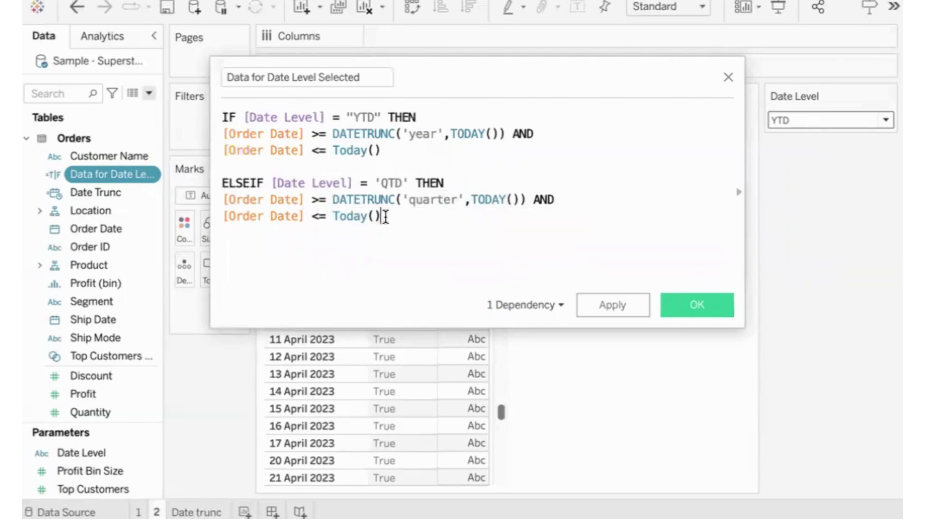
Duplicate the QTD branch below itself and change the copy to 'MTD' with the DATETRUNC date part 'month'.
left_click_drag(382, 216, 223, 180)
key("ctrl+c")
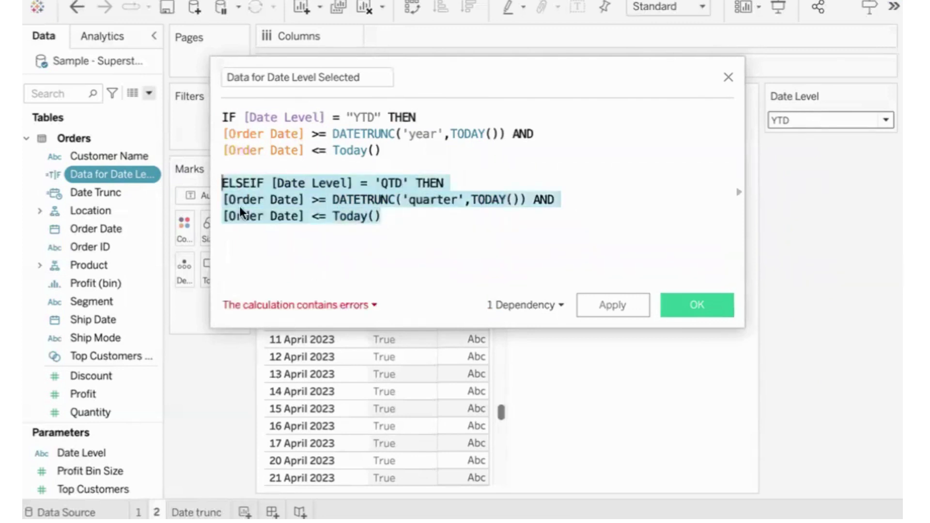
left_click(258, 234)
key("ctrl+v")
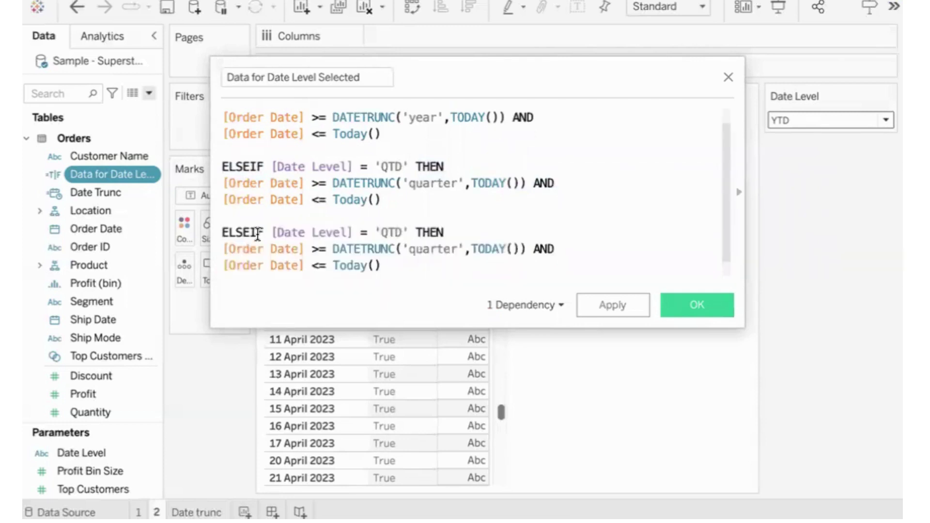
double_click(382, 231)
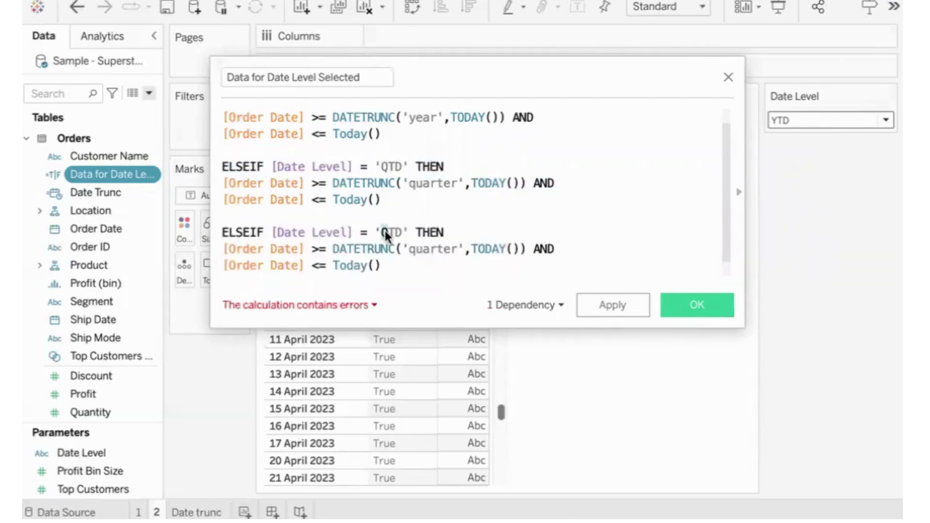
type("MTD")
left_click_drag(409, 251, 453, 251)
type("month")
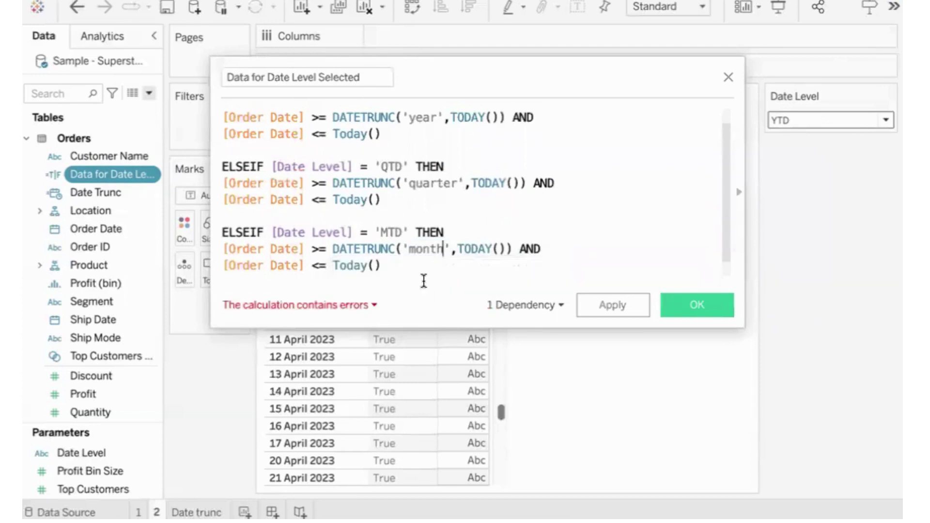
Paste the QTD branch below the MTD branch and change the copy to 'WTD' with the DATETRUNC date part 'week'.
left_click(472, 276)
key("Return")
key("Return")
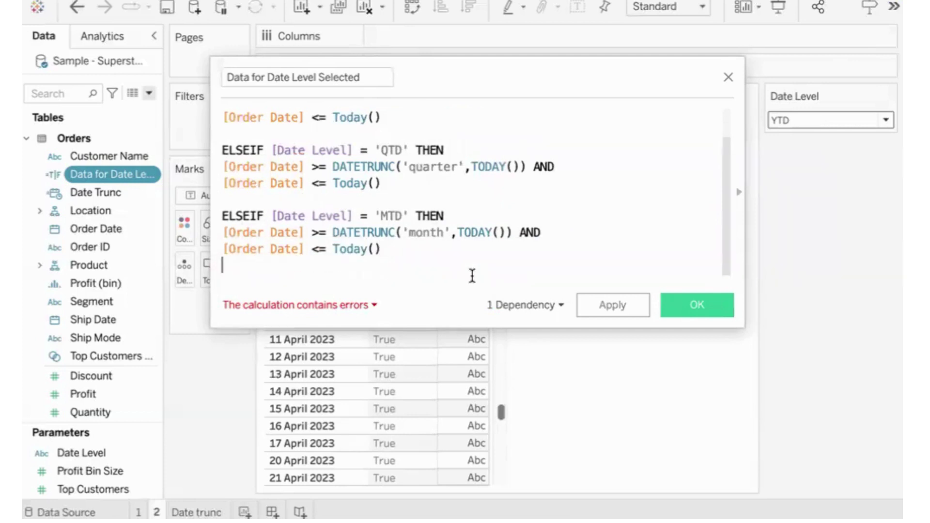
key("ctrl+v")
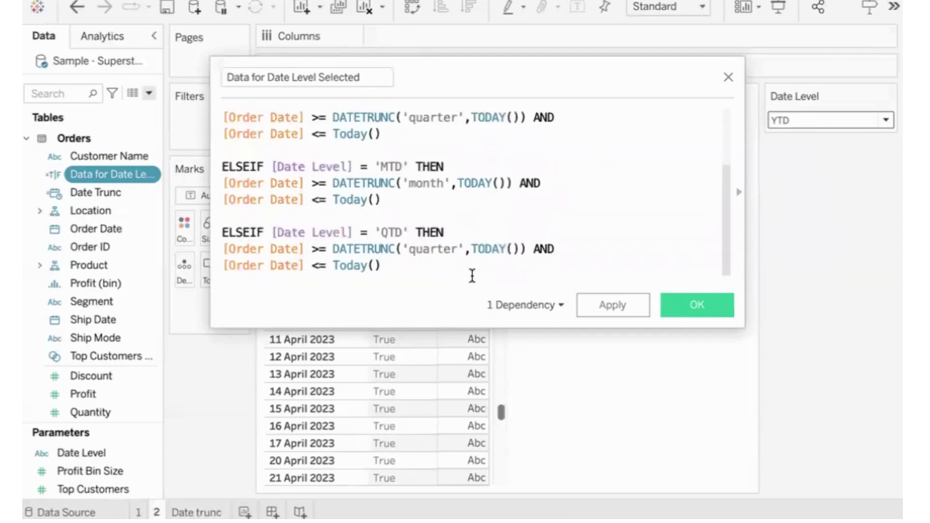
left_click(391, 231)
left_click_drag(391, 231, 380, 230)
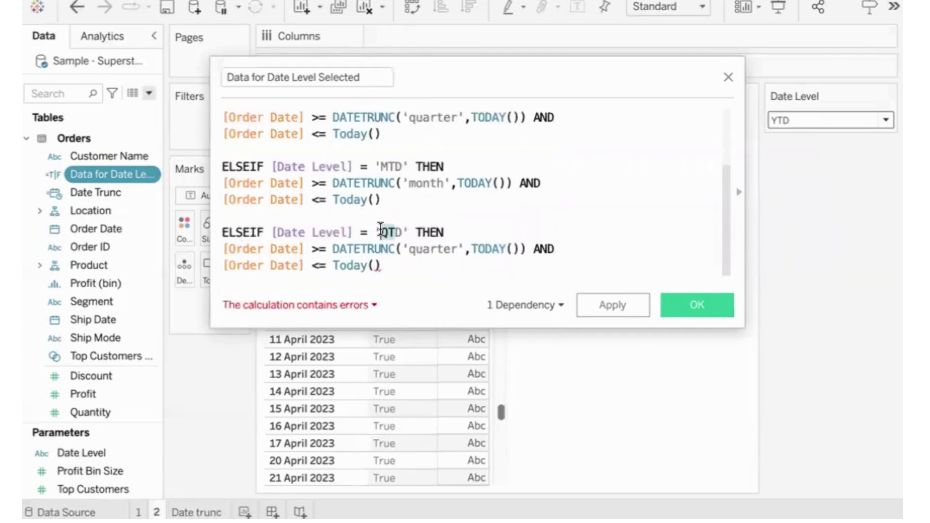
left_click(380, 230)
key("BackSpace")
type("W")
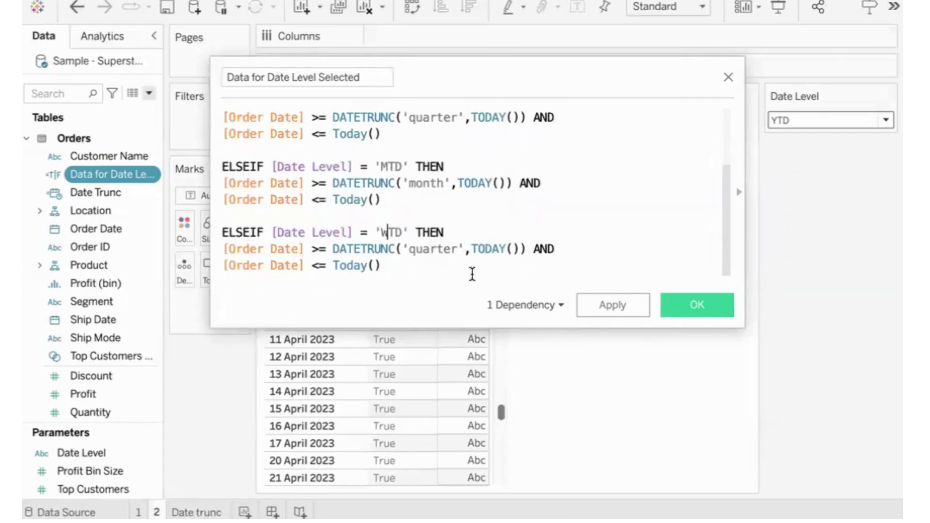
left_click_drag(409, 249, 459, 250)
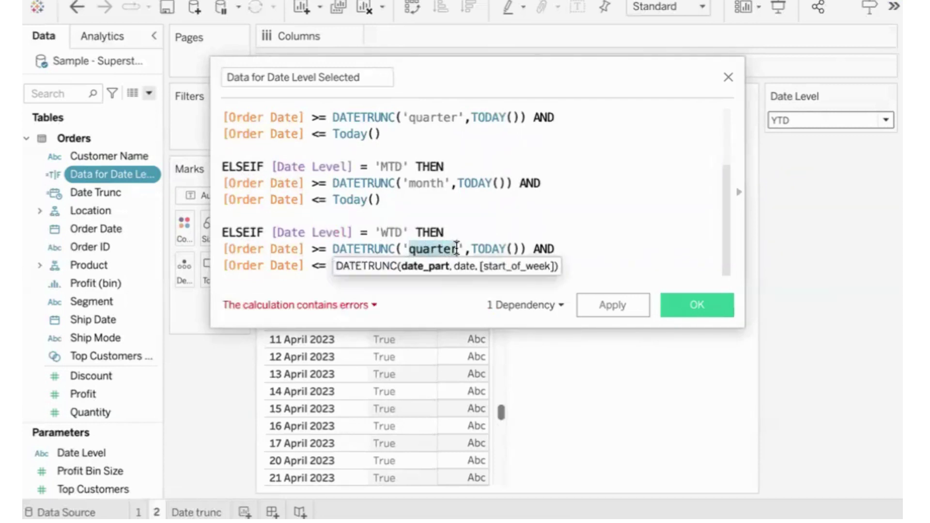
type("week")
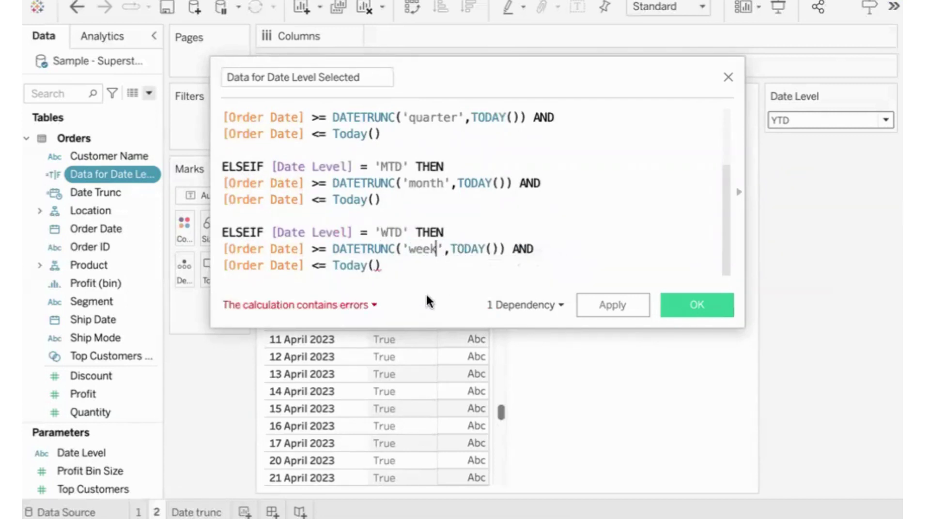
Paste another copy of the QTD branch below the WTD branch and change its DATETRUNC date part to 'day'.
left_click(421, 271)
key("Return")
key("Return")
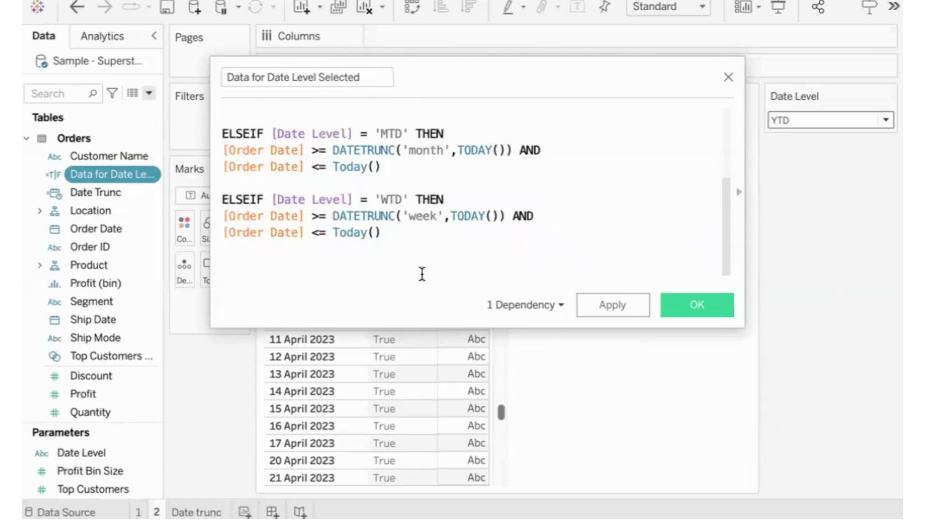
type("ELSEIF [Date Level] = 'QTD' THEN [Order Date] >= DATETRUNC('quarter',TODAY()) AND [Order Date] <= Today()")
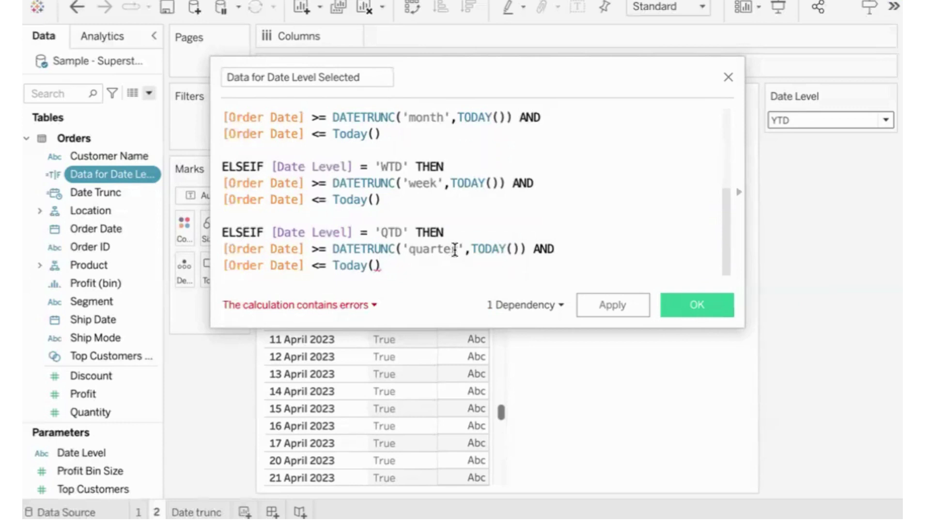
left_click_drag(456, 249, 409, 248)
type("day")
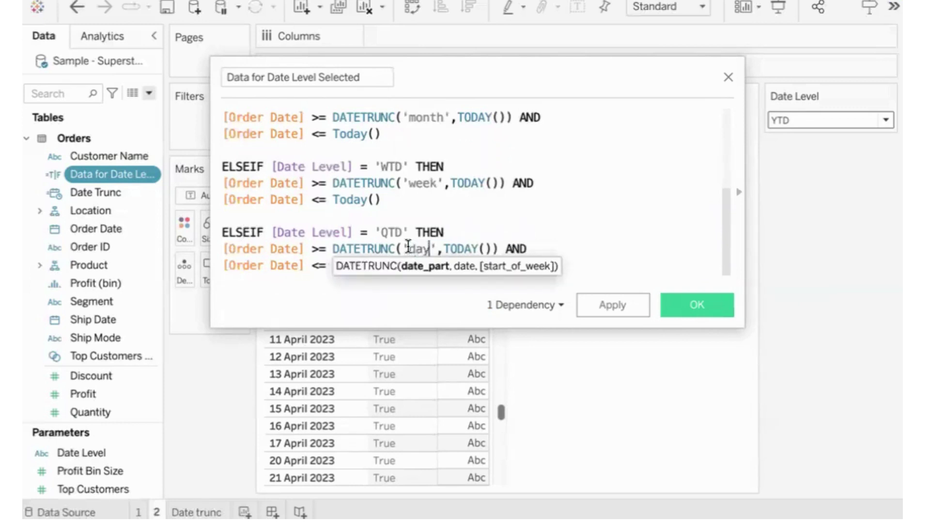
Close the IF statement with END on its own line, separated from the last branch by a blank line.
left_click(394, 270)
key("Return")
key("Return")
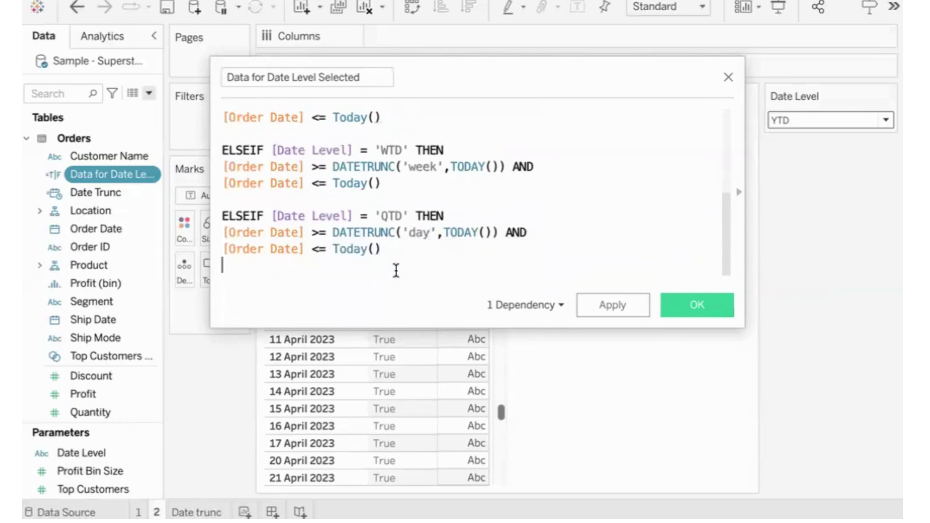
type("en")
key("Return")
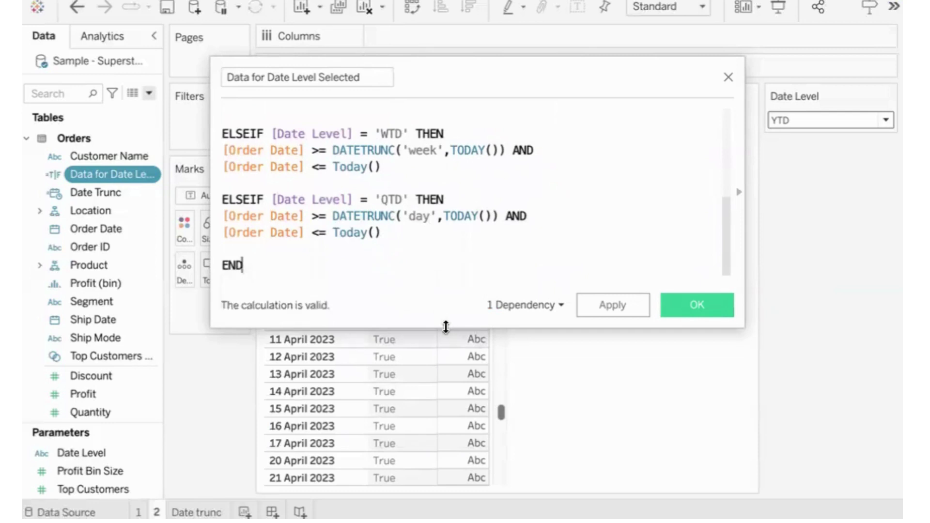
Enlarge the formula editor and review each branch's Date Level value against its DATETRUNC date part.
left_click_drag(446, 327, 468, 520)
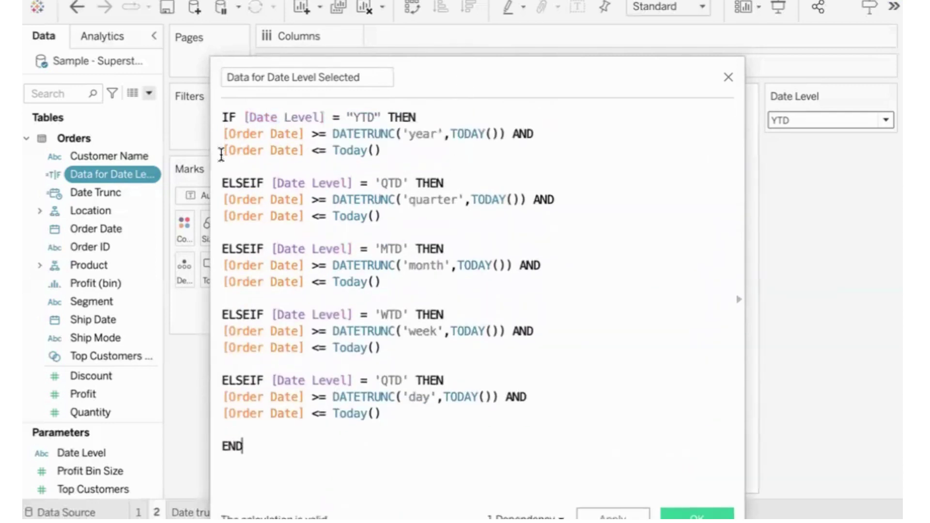
left_click_drag(221, 185, 415, 220)
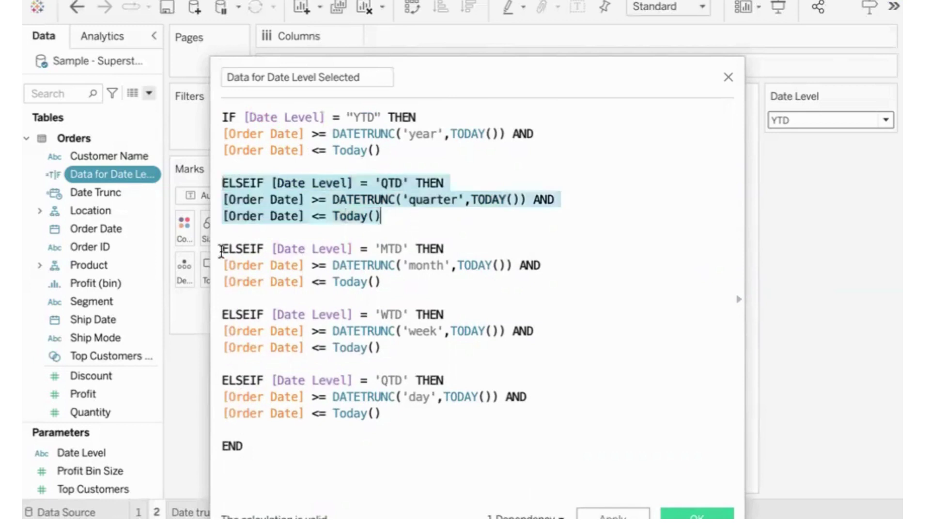
left_click_drag(222, 250, 463, 293)
left_click(400, 247)
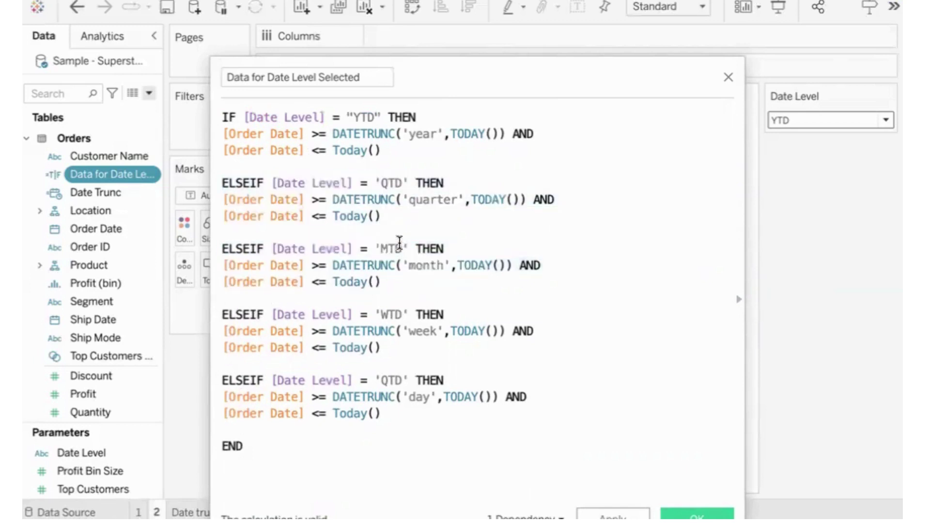
double_click(403, 247)
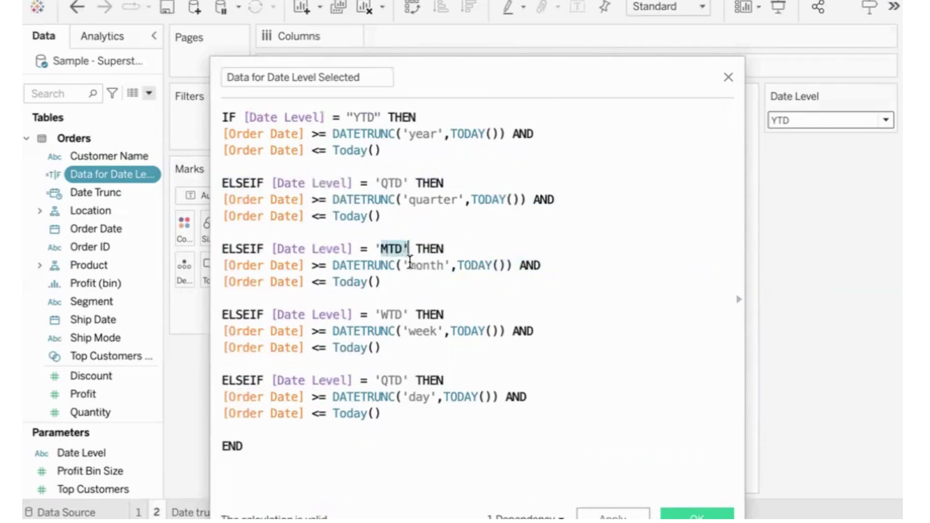
left_click(410, 264)
double_click(410, 265)
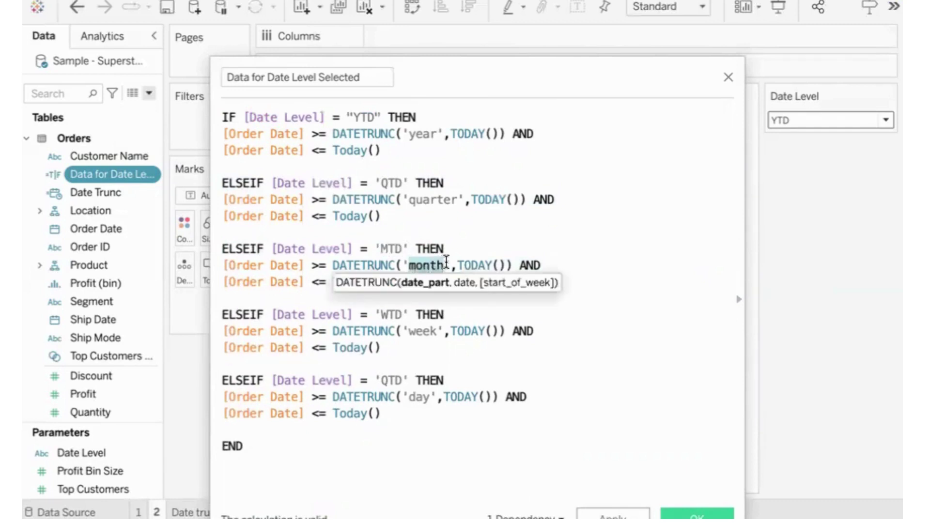
double_click(390, 314)
left_click(406, 333)
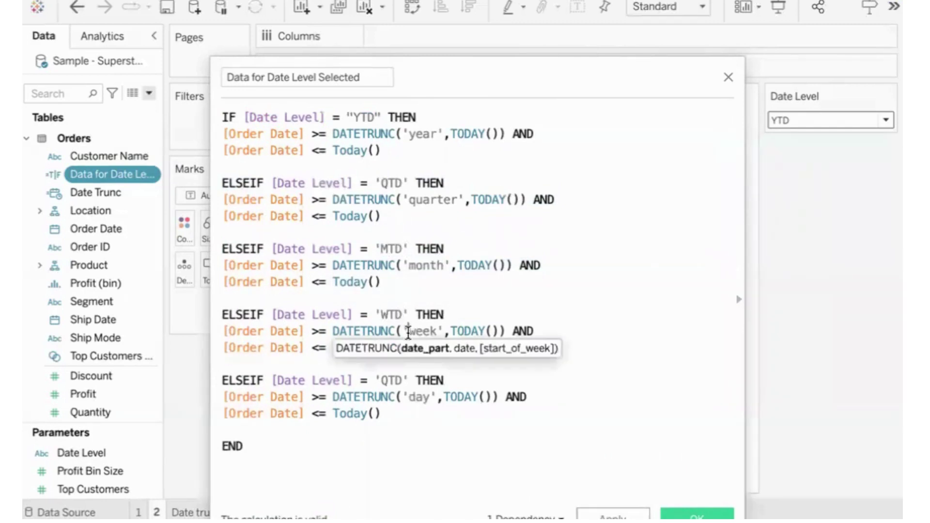
double_click(422, 332)
left_click(416, 397)
left_click(380, 451)
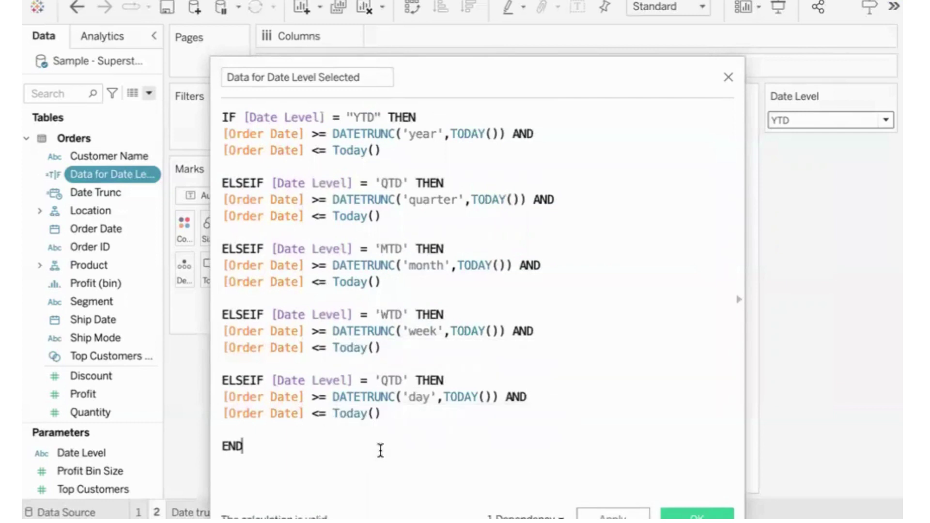
Save the calculation and move its field from Rows to Filters, keeping only True values.
left_click(701, 517)
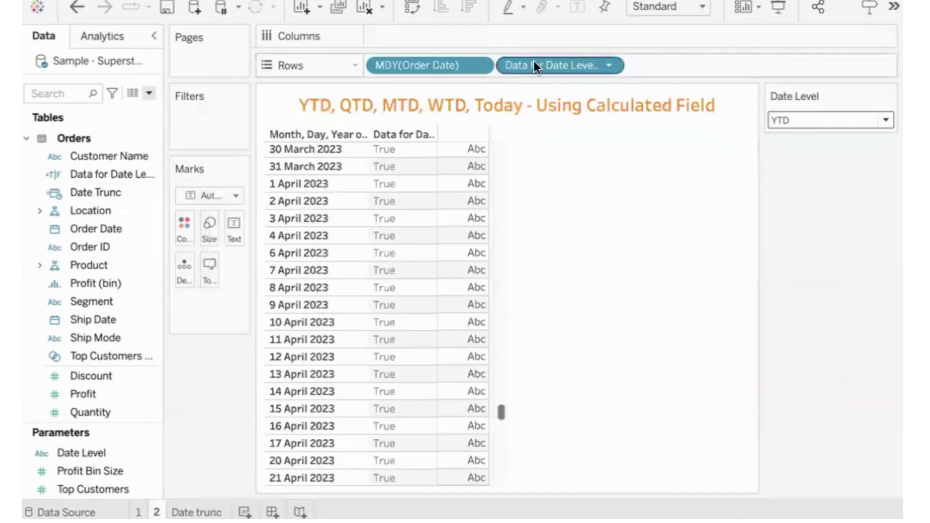
left_click_drag(534, 60, 199, 380)
left_click_drag(88, 176, 189, 123)
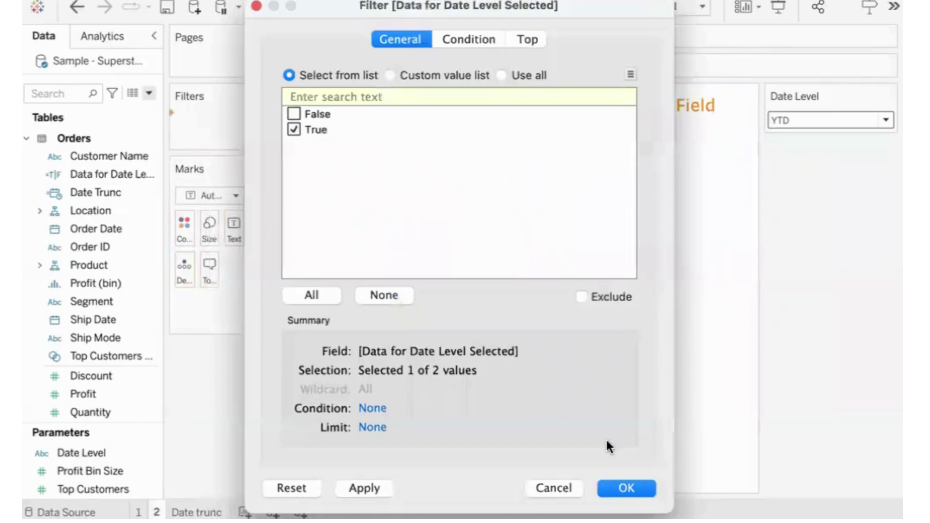
left_click(624, 484)
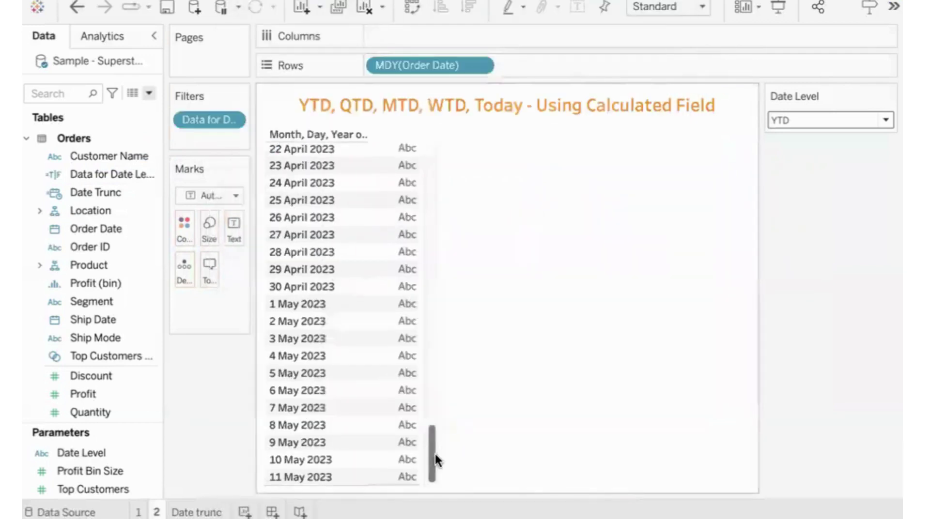
Show Profit as the text value for each order date in the table.
left_click_drag(432, 453, 417, 109)
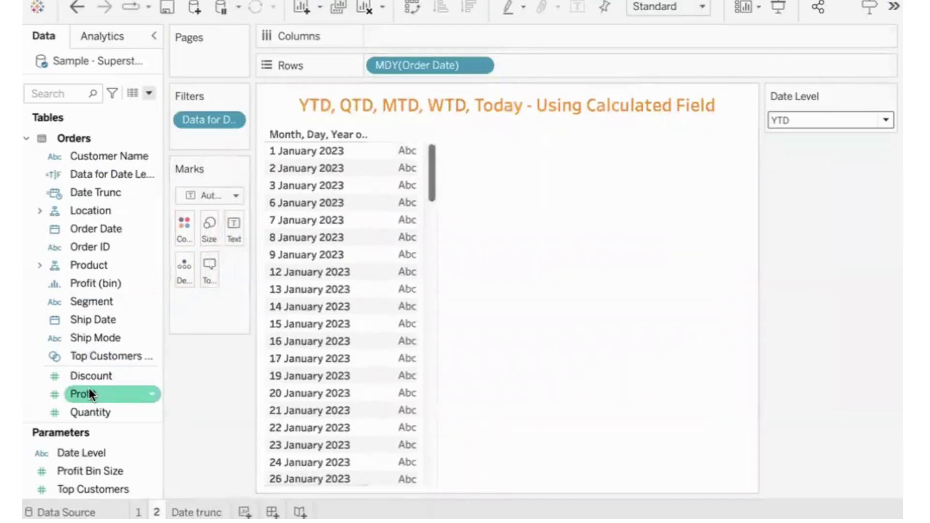
left_click_drag(89, 393, 224, 227)
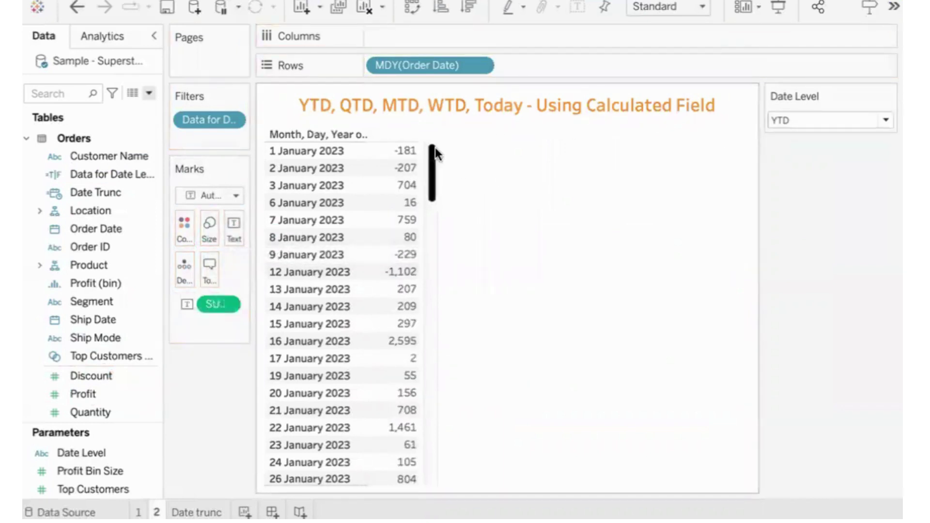
left_click_drag(429, 147, 675, 190)
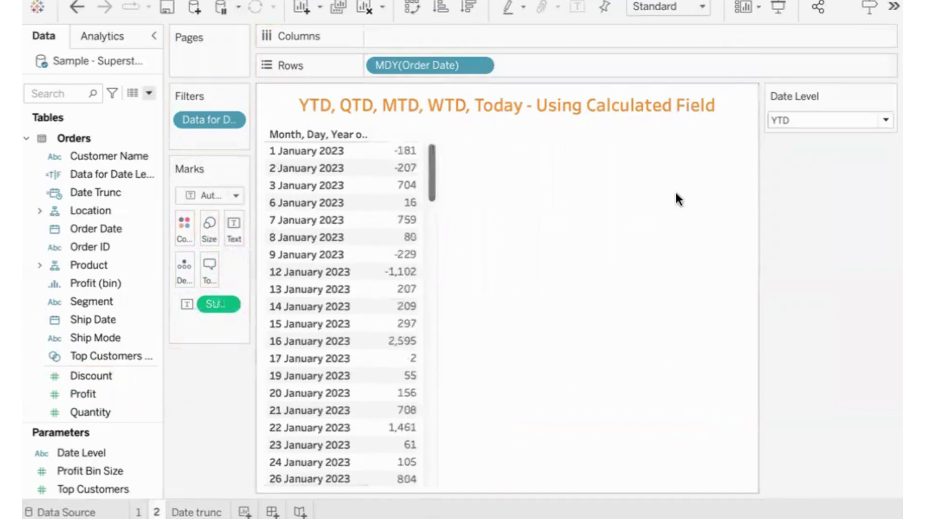
Switch Date Level through QTD, MTD, WTD and Today, checking which order dates are listed for each.
left_click(809, 122)
left_click(787, 151)
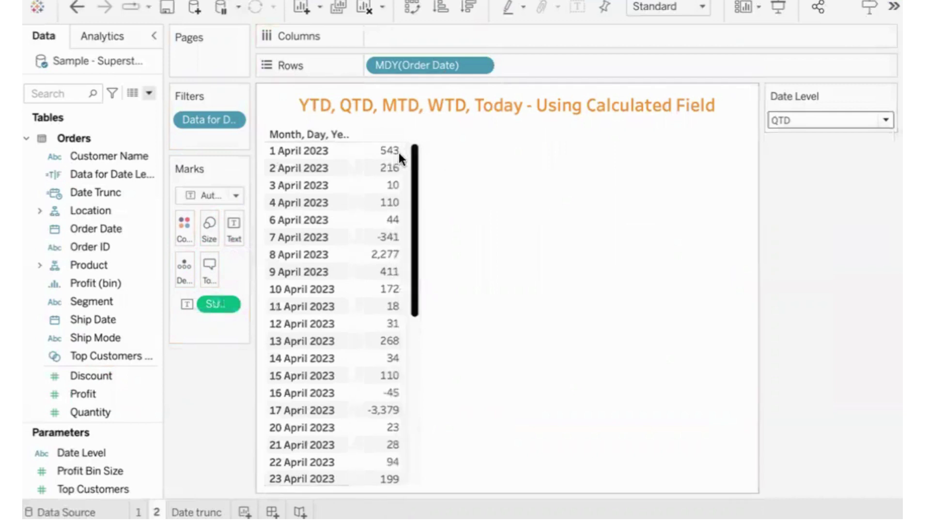
mouse_move(368, 156)
left_click_drag(415, 154, 434, 127)
left_click(787, 120)
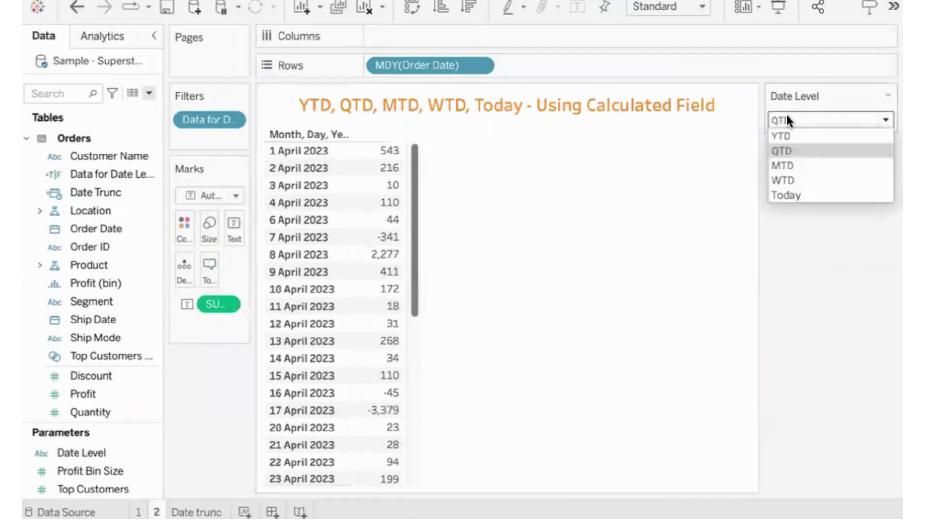
left_click(786, 165)
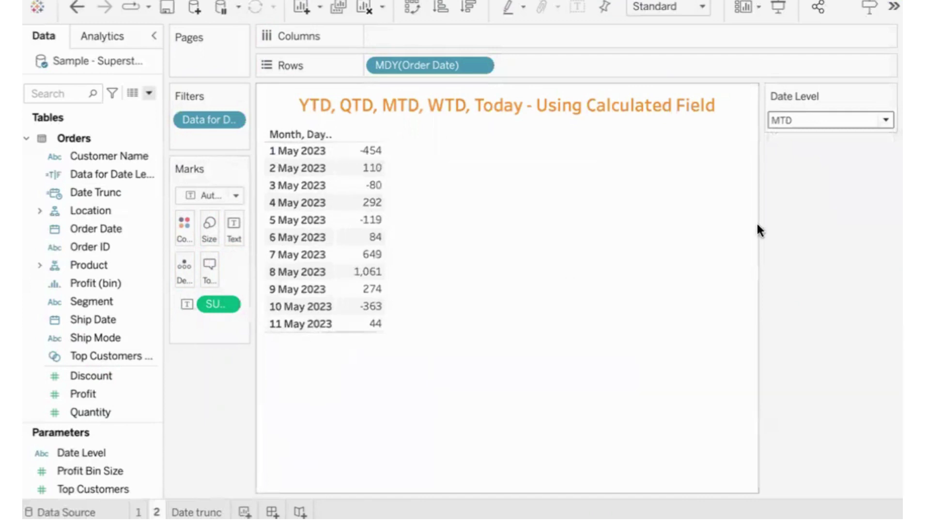
left_click(802, 118)
left_click(789, 180)
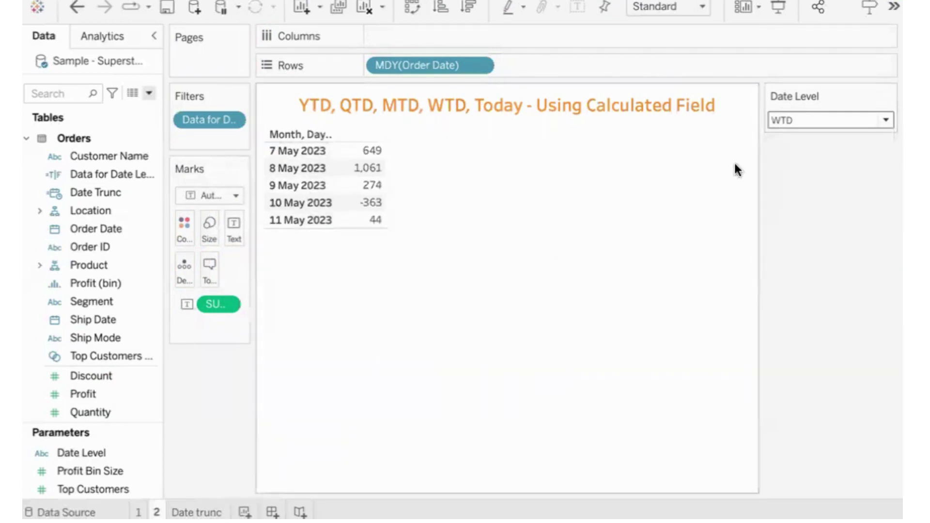
left_click(781, 119)
left_click(793, 191)
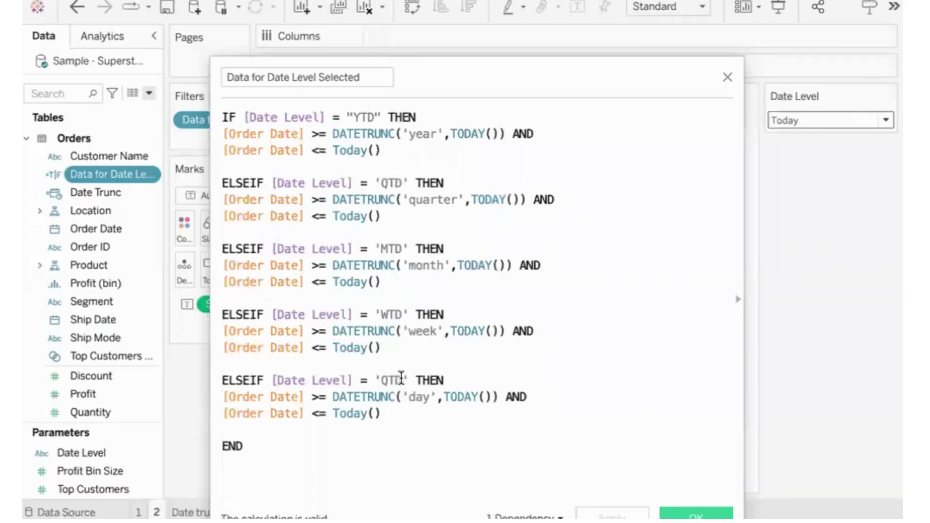
Change the Date Level value in the 'day' branch of Data for Date Level Selected to 'Today' and save the calculation.
left_click_drag(401, 378, 379, 378)
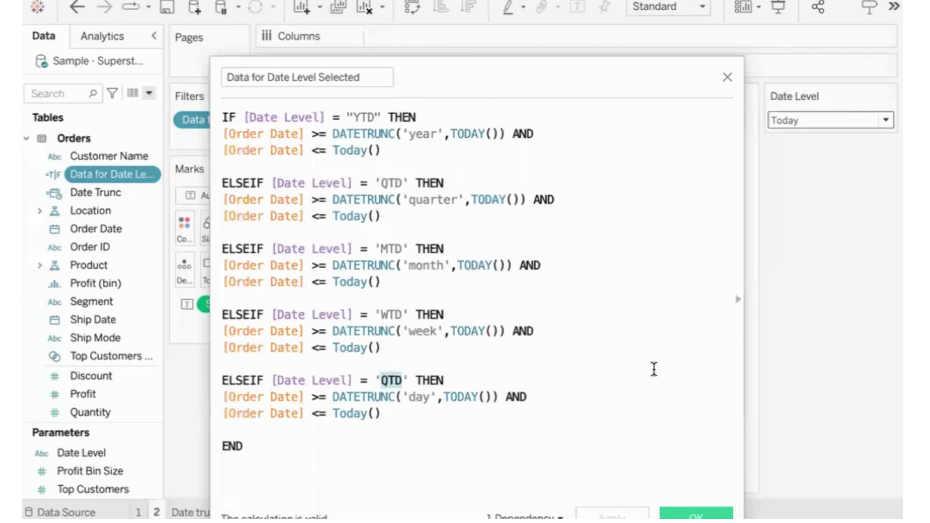
type("Today")
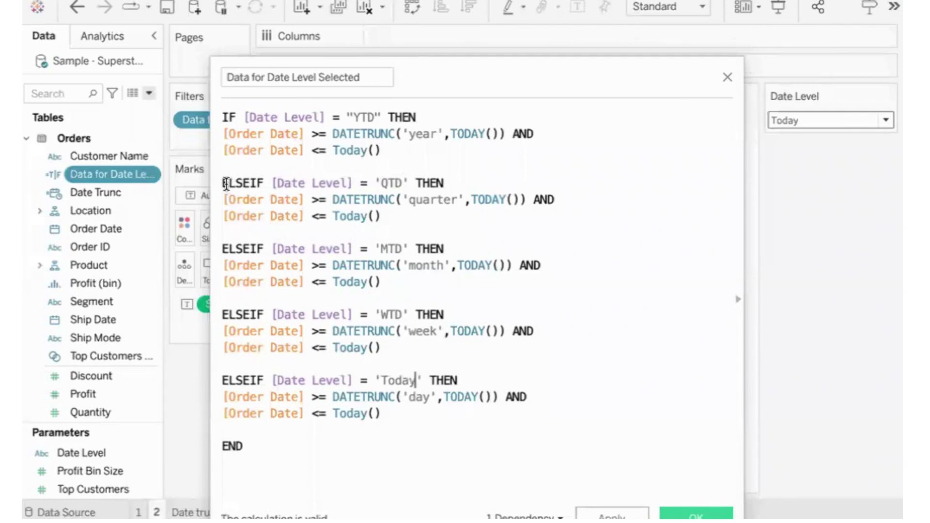
left_click_drag(224, 183, 385, 217)
left_click(409, 415)
left_click(620, 514)
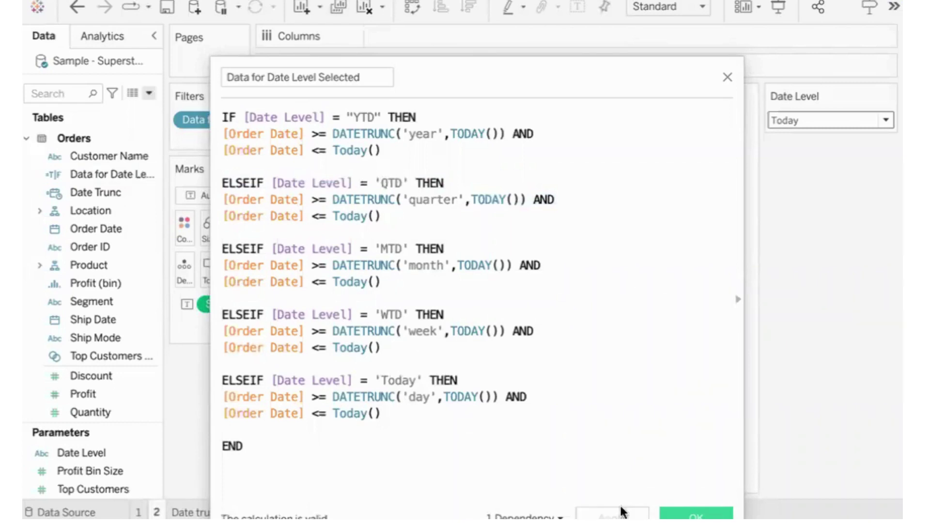
left_click_drag(460, 66, 557, 66)
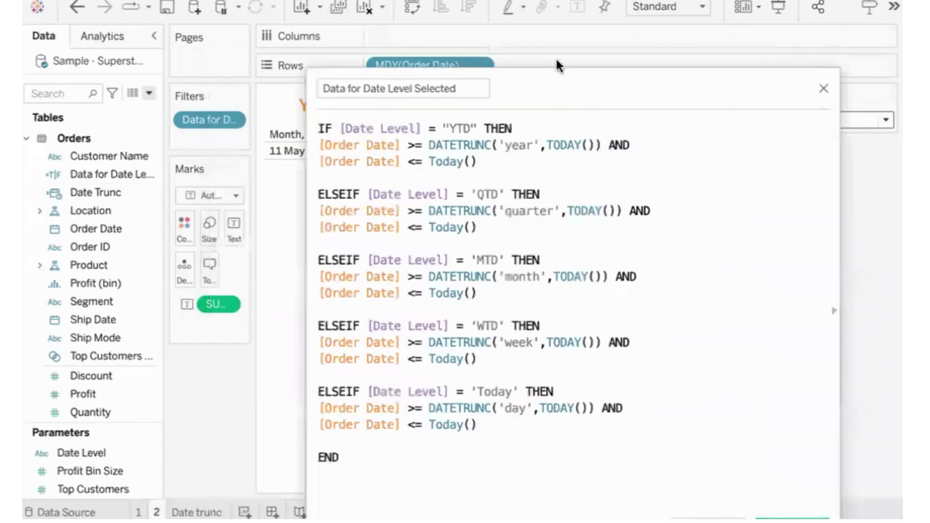
left_click(789, 517)
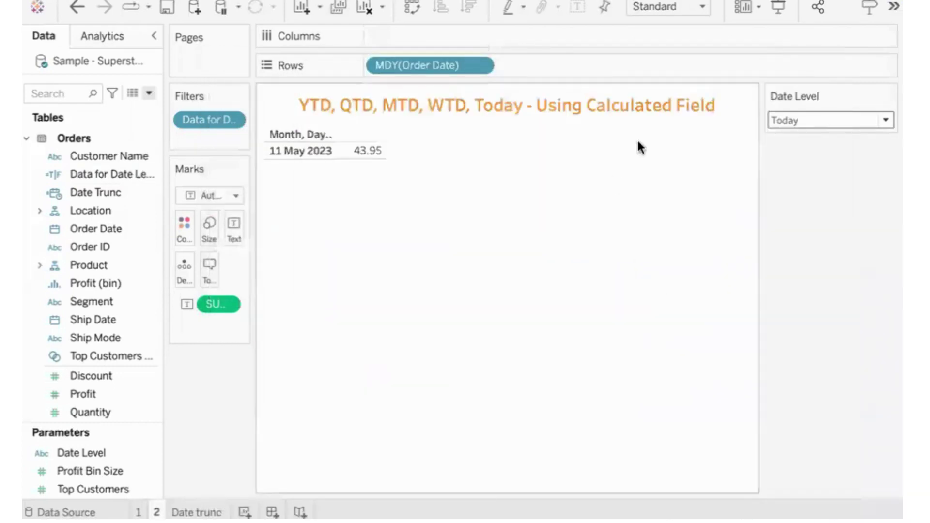
Set the Date Level parameter to YTD.
left_click(781, 119)
left_click(789, 138)
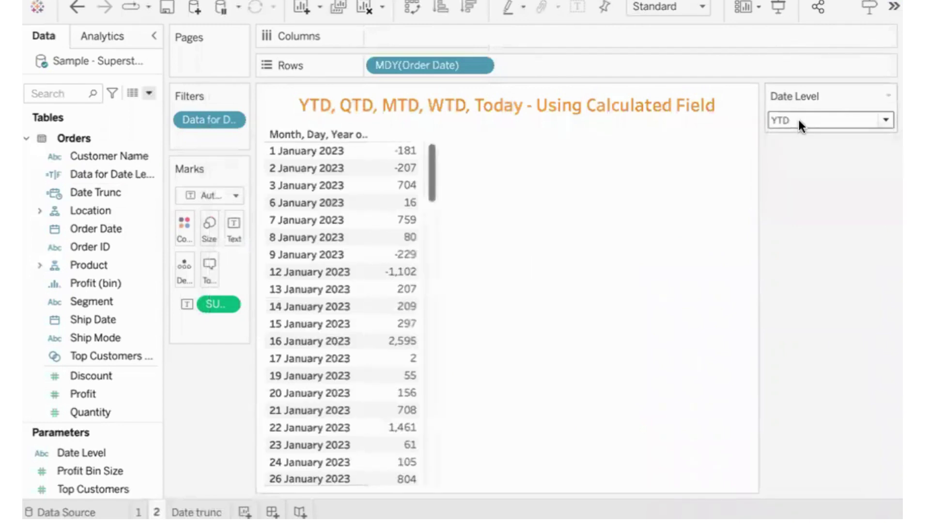
Switch Date Level to QTD and MTD, checking which order dates are listed for each.
left_click(797, 120)
left_click(799, 152)
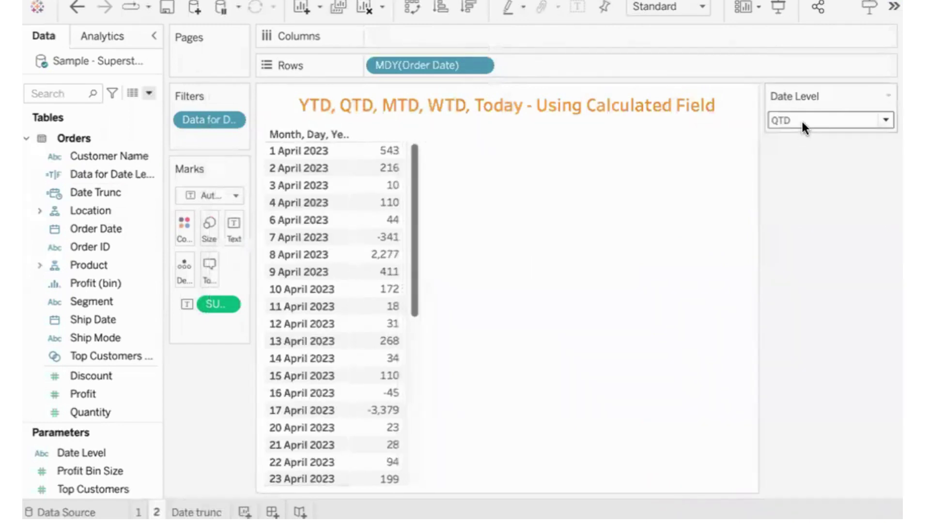
left_click(801, 119)
left_click(800, 163)
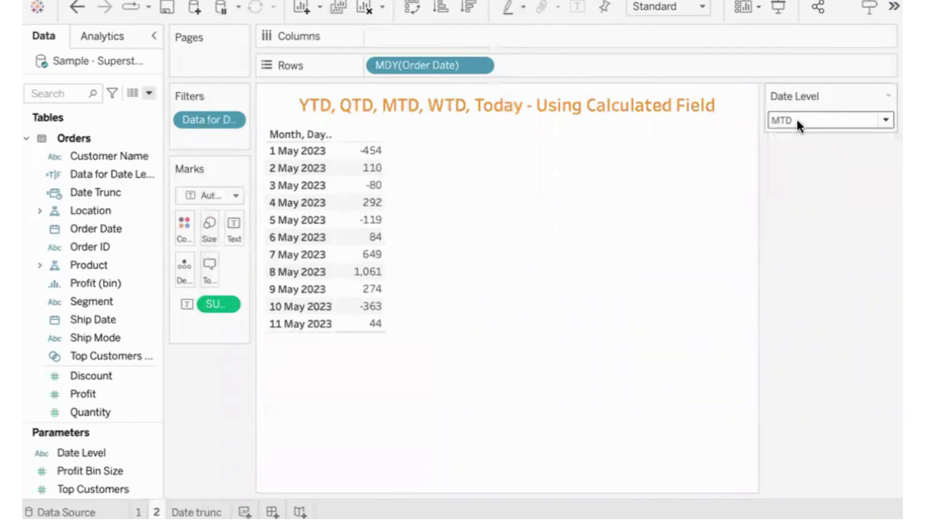
Replace the full order date in the rows with the year of Order Date and set Date Level to YTD.
left_click_drag(413, 63, 484, 254)
left_click_drag(96, 227, 395, 63)
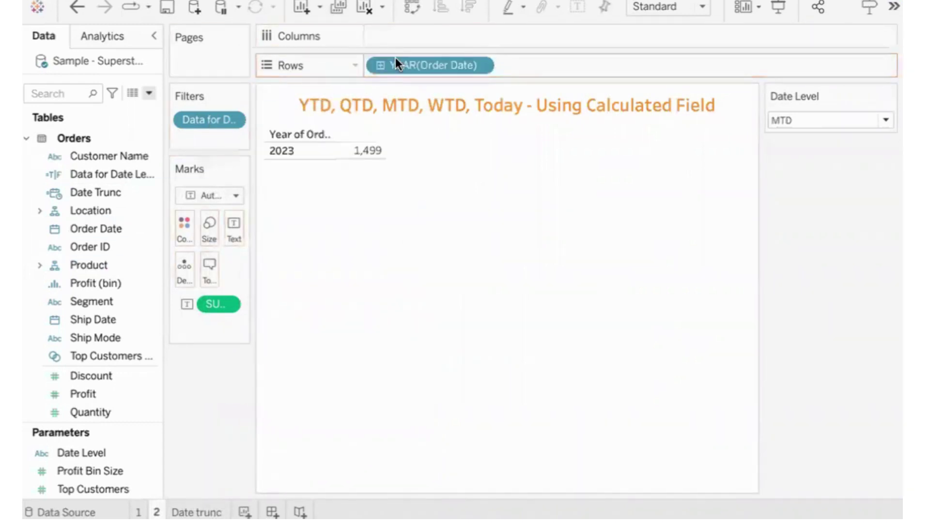
left_click(788, 121)
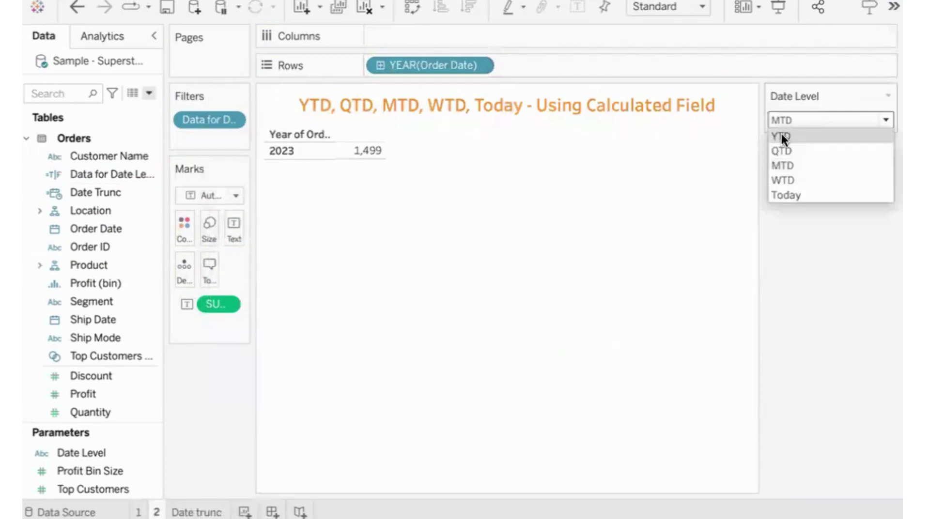
left_click(781, 135)
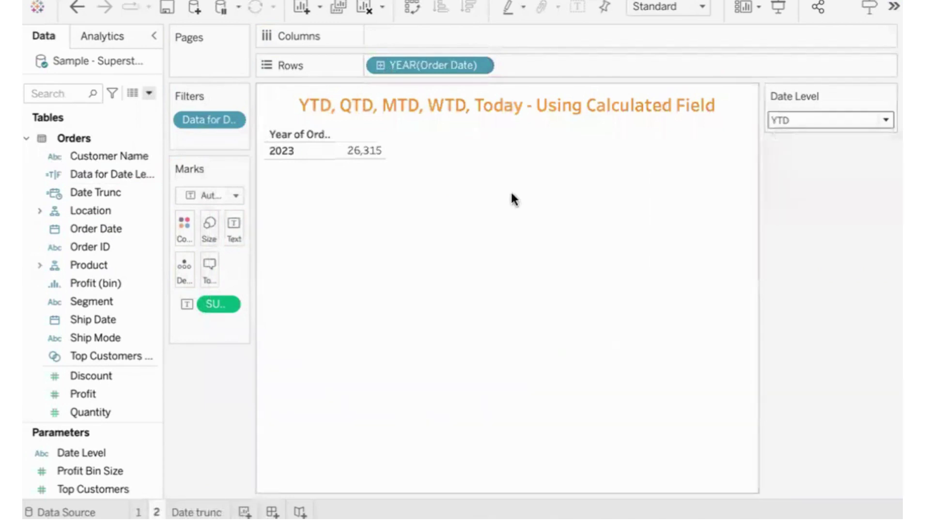
Switch Date Level through QTD, MTD, WTD and Today, reading the total profit for each period.
left_click(797, 125)
left_click(790, 151)
left_click(812, 119)
left_click(792, 166)
left_click(789, 120)
left_click(791, 178)
left_click(777, 117)
left_click(787, 195)
On sheet 1, switch the Order Date relative filter through quarters, months to date, weeks to date and Today to compare the profit totals.
left_click(138, 512)
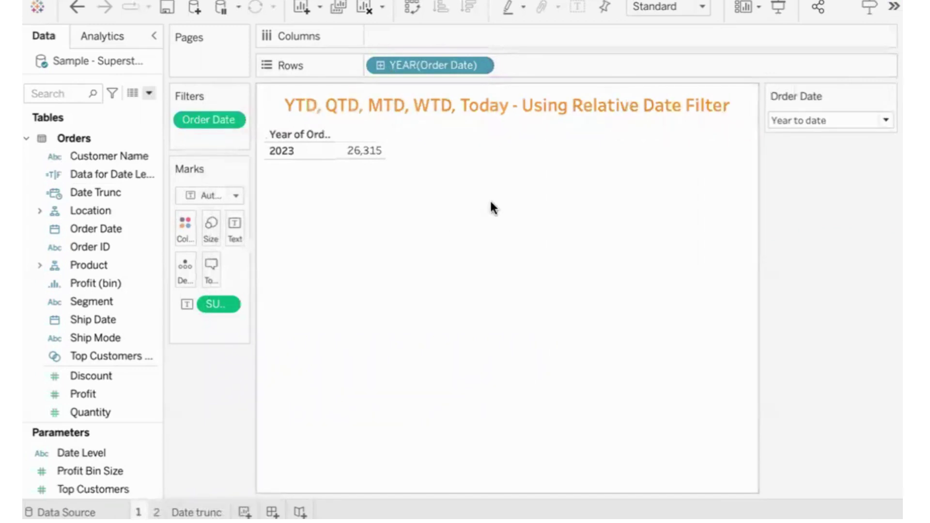
left_click(806, 121)
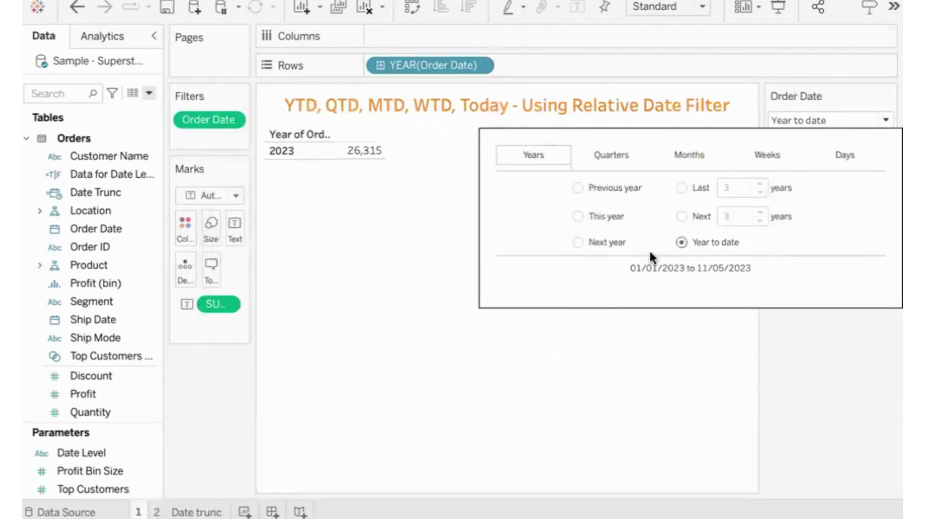
left_click(622, 154)
left_click(686, 158)
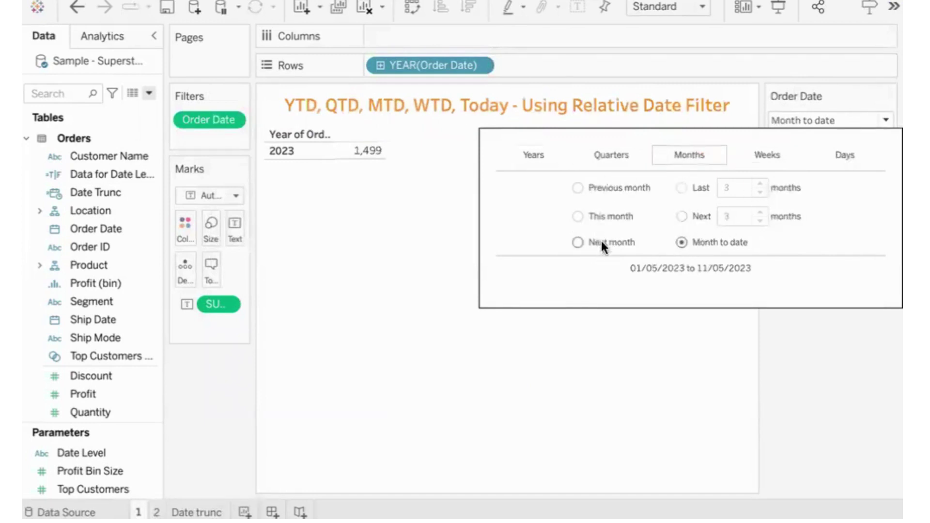
left_click(769, 155)
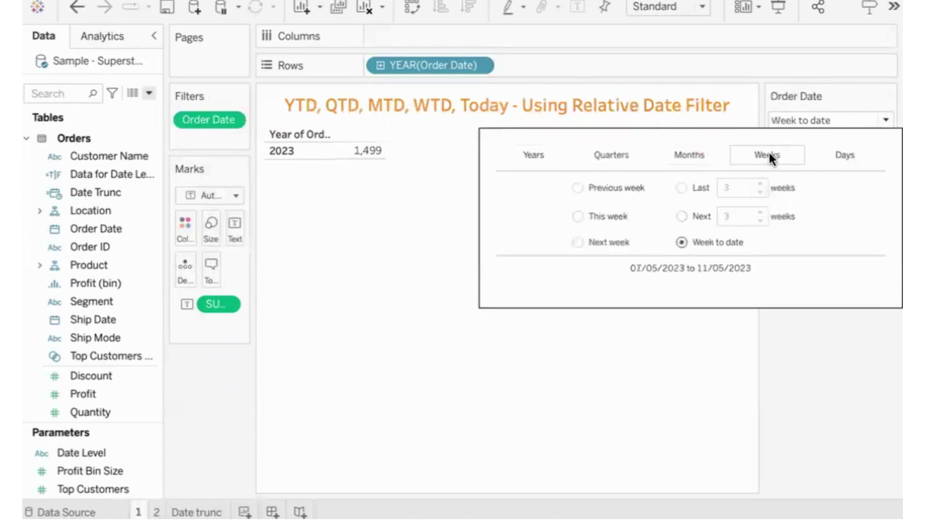
left_click(828, 156)
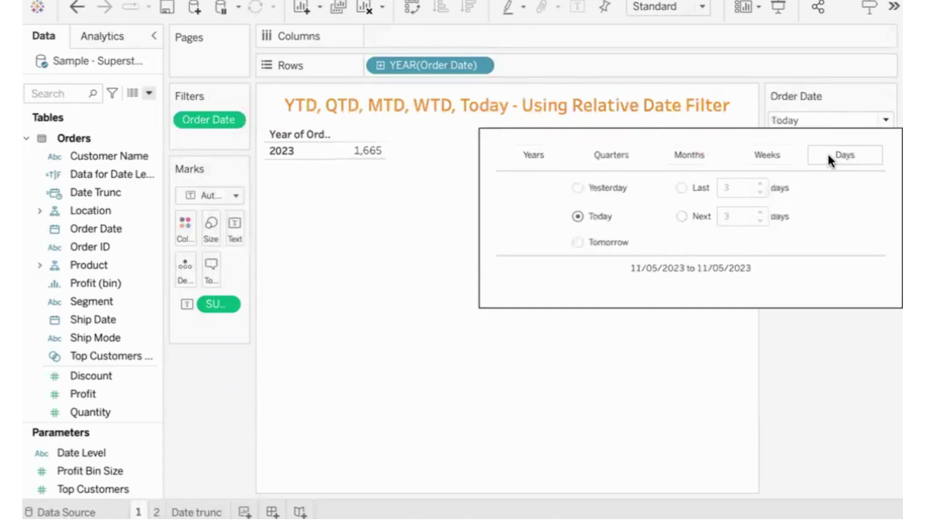
left_click(612, 362)
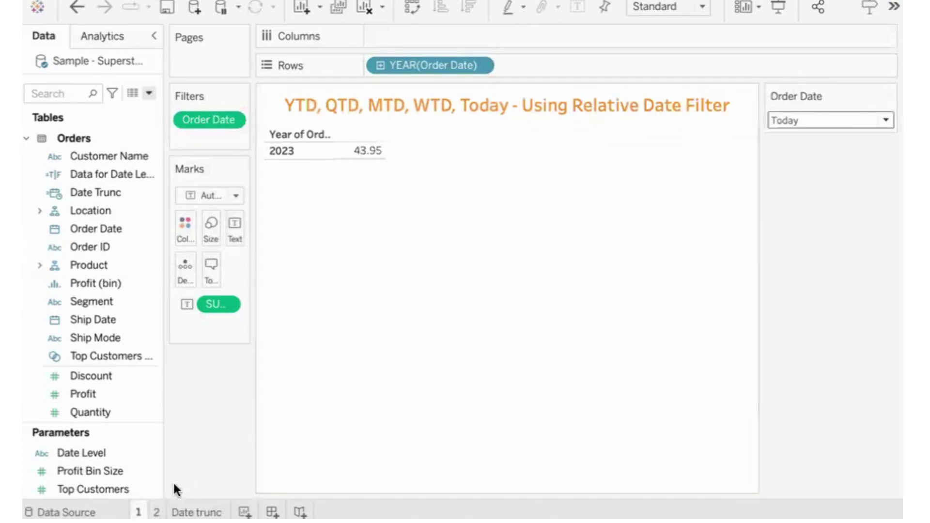
Return to sheet 2, compare its Today profit with sheet 1, and set Date Level to YTD.
left_click(156, 512)
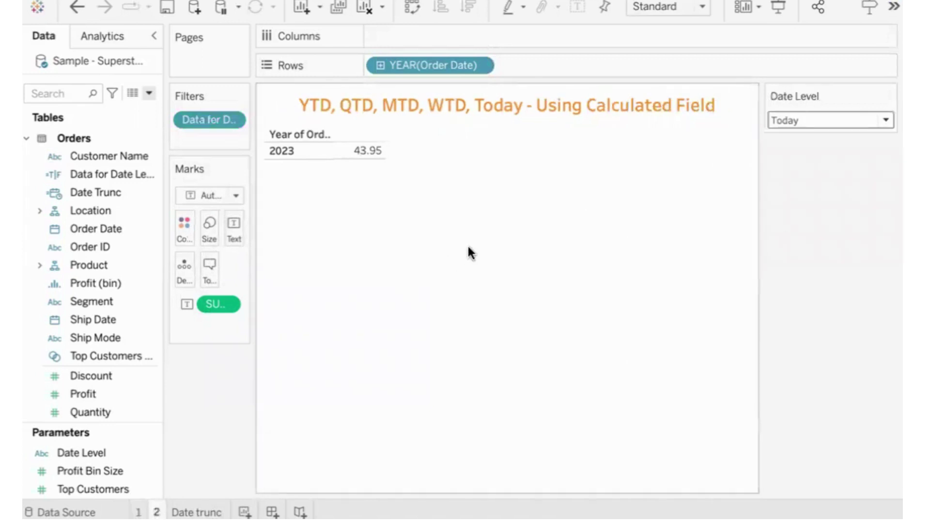
left_click(781, 120)
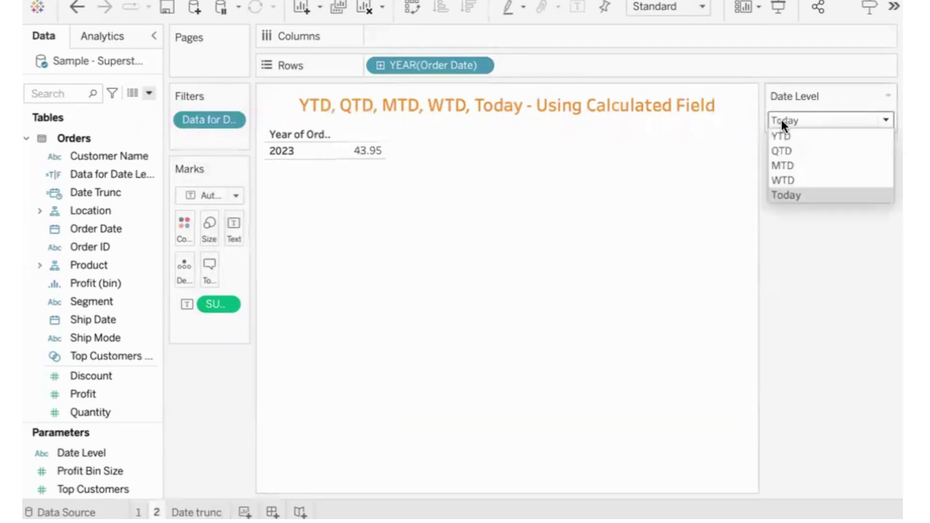
left_click(784, 136)
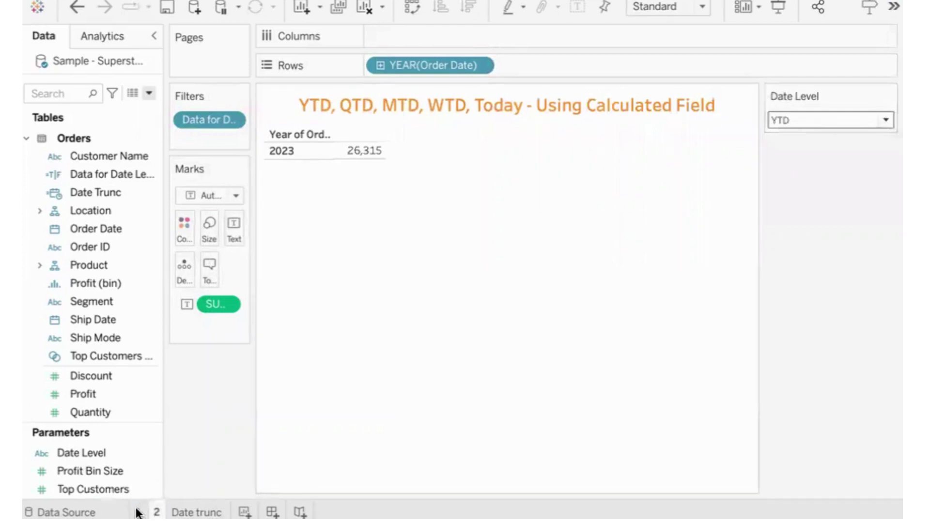
Set the Order Date relative filter on sheet 1 to This year and examine its date range.
left_click(138, 512)
left_click(797, 120)
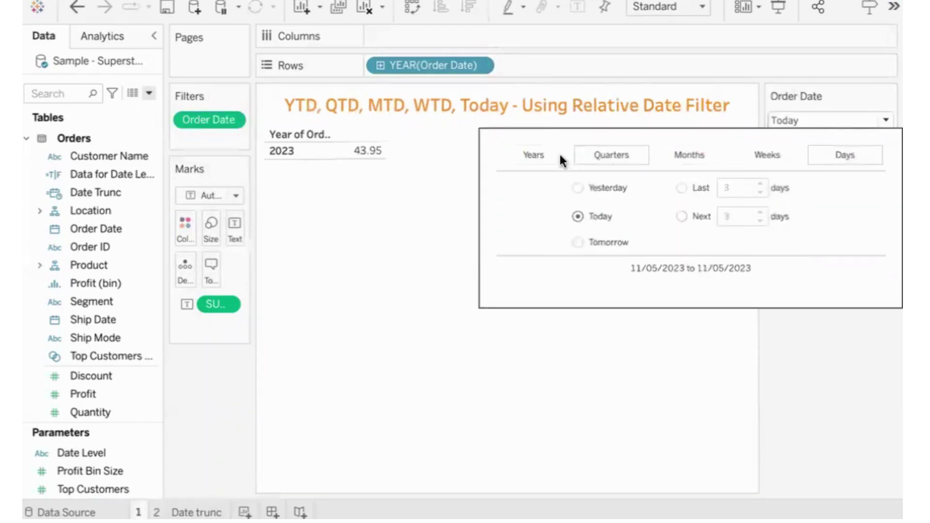
left_click(530, 155)
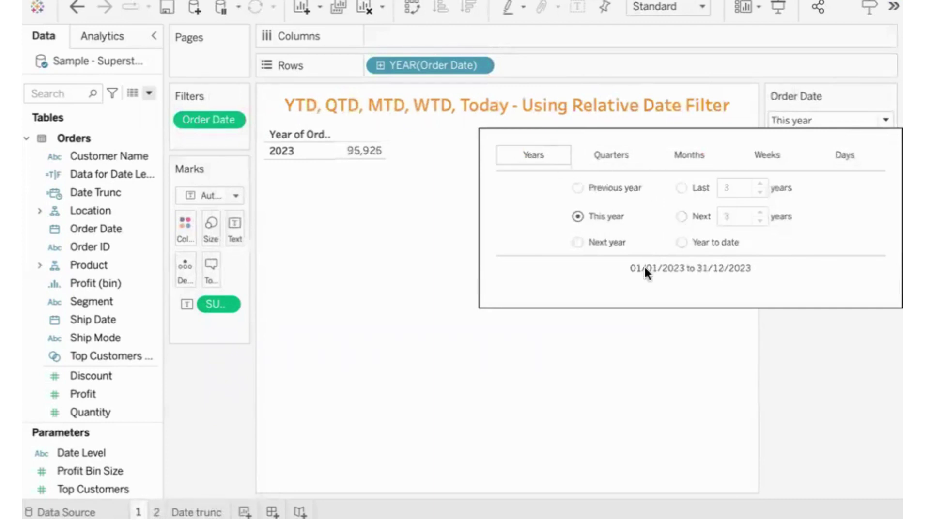
Go back to sheet 2 and switch Date Level through QTD, MTD and WTD, checking the profit for each.
left_click(156, 512)
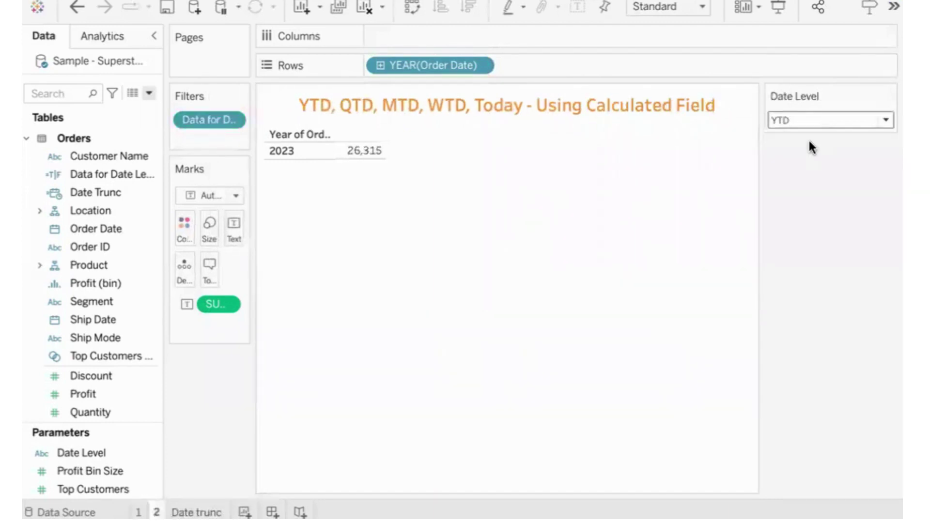
left_click(809, 121)
left_click(800, 150)
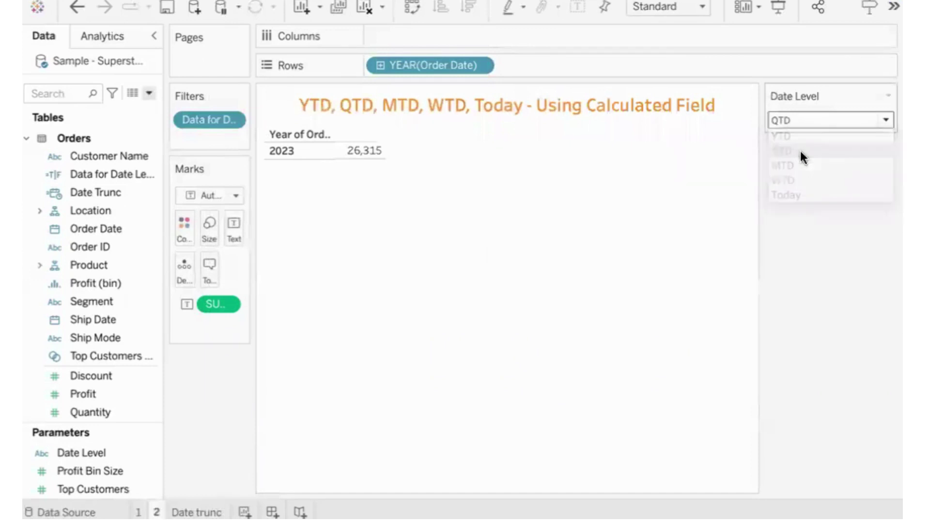
left_click(796, 119)
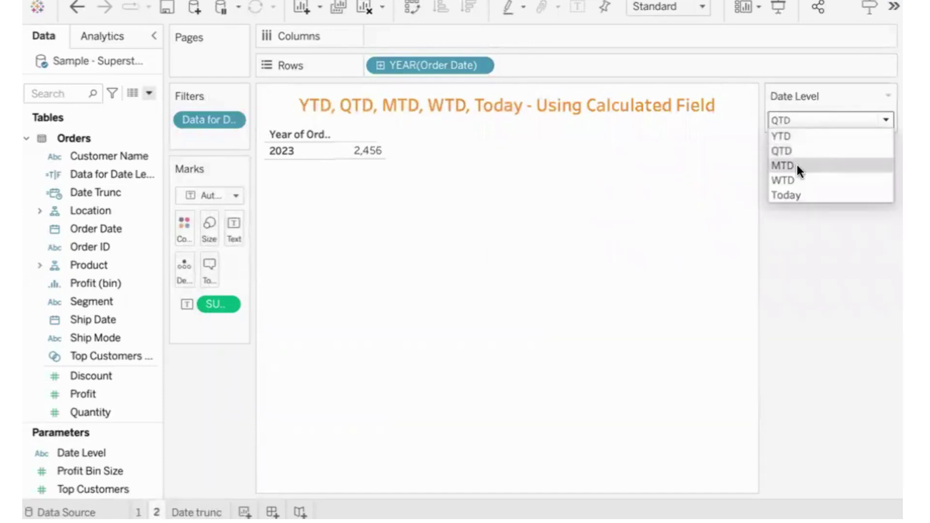
left_click(797, 165)
left_click(797, 120)
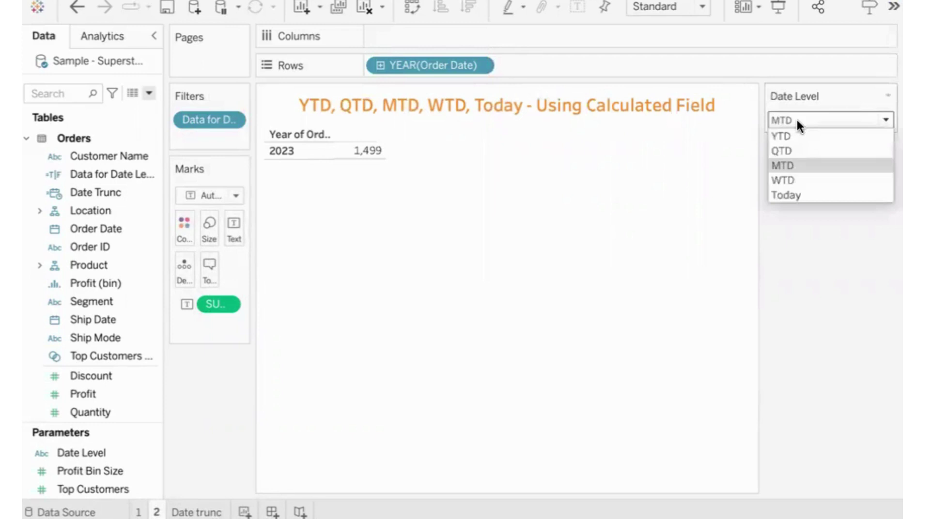
left_click(795, 180)
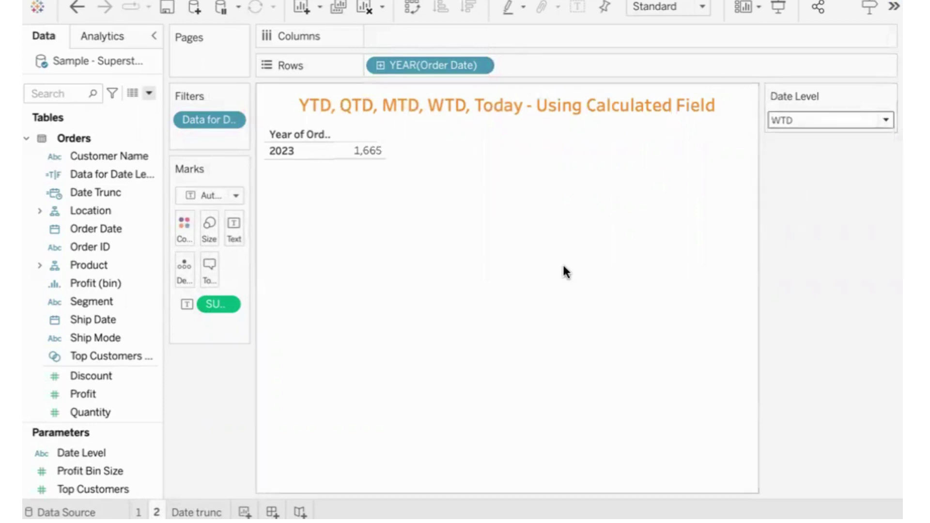